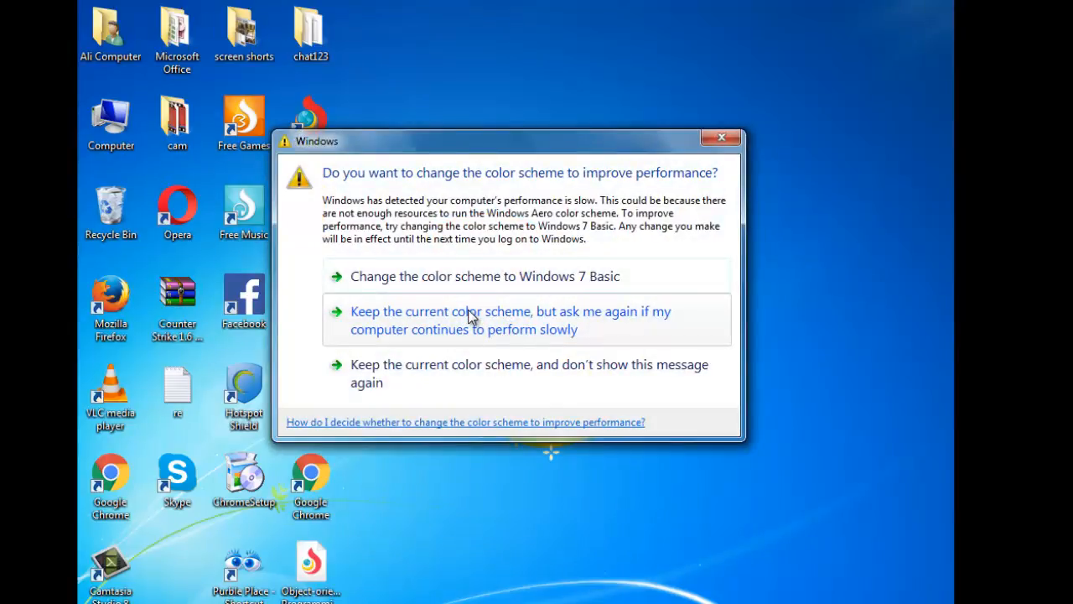
- Dismiss the color scheme performance warning and launch Microsoft Word by running winword
left_click(720, 139)
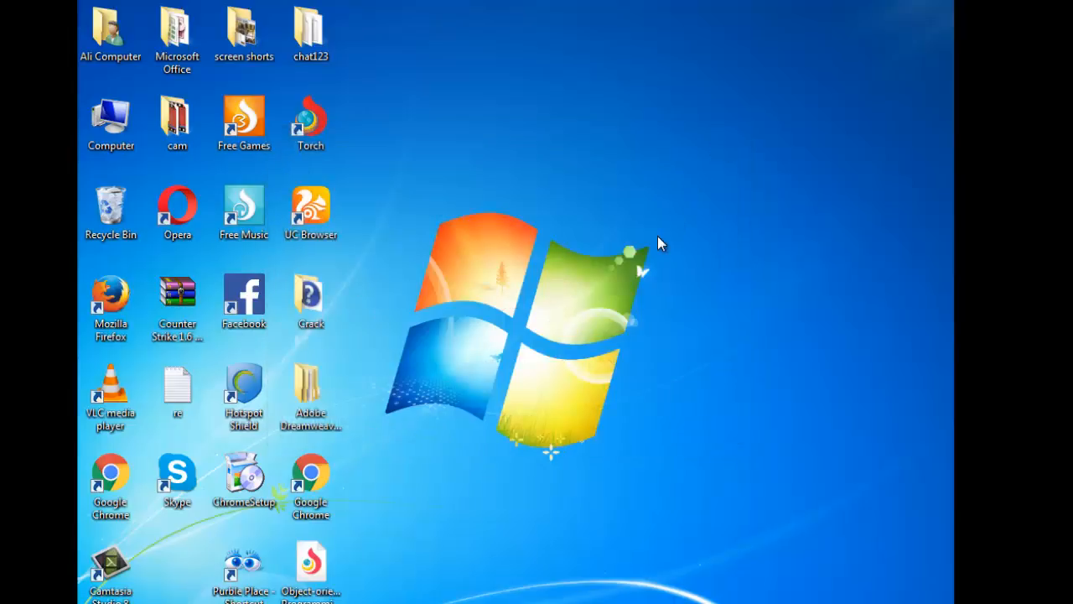
left_click(100, 602)
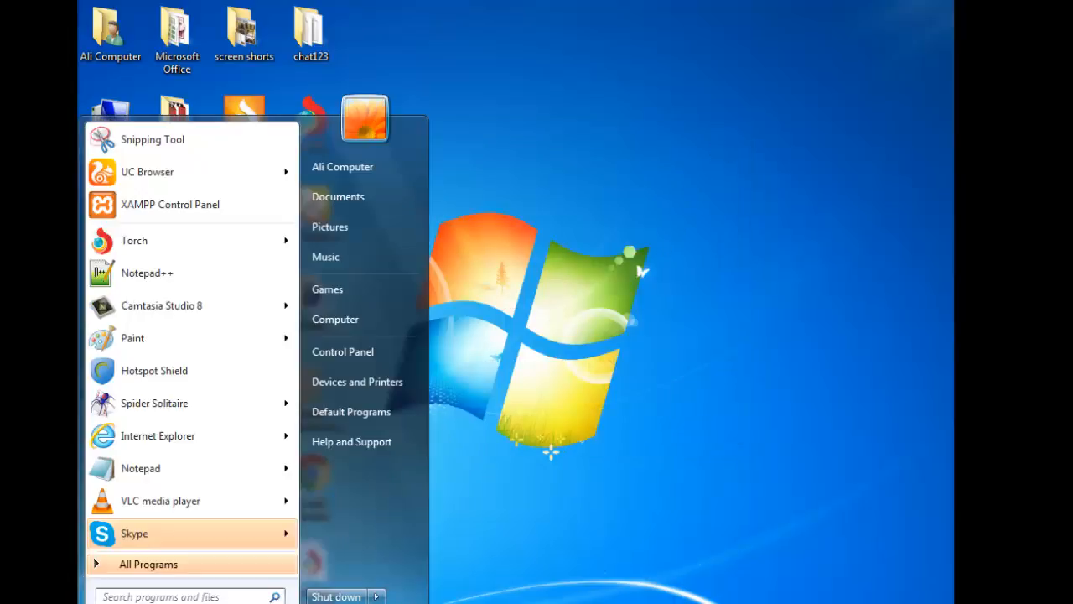
left_click(121, 596)
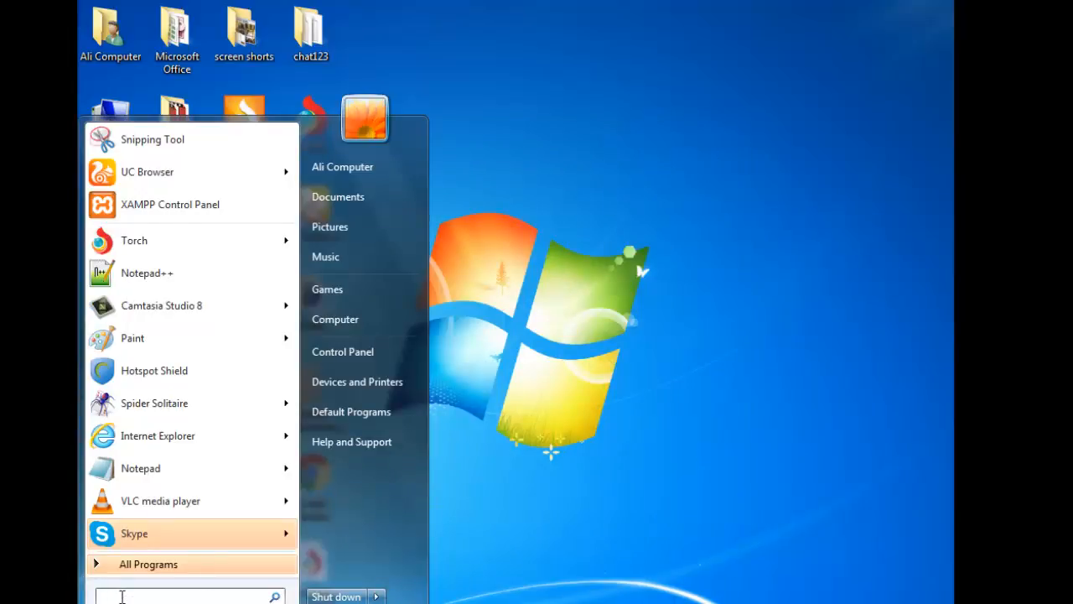
type("w")
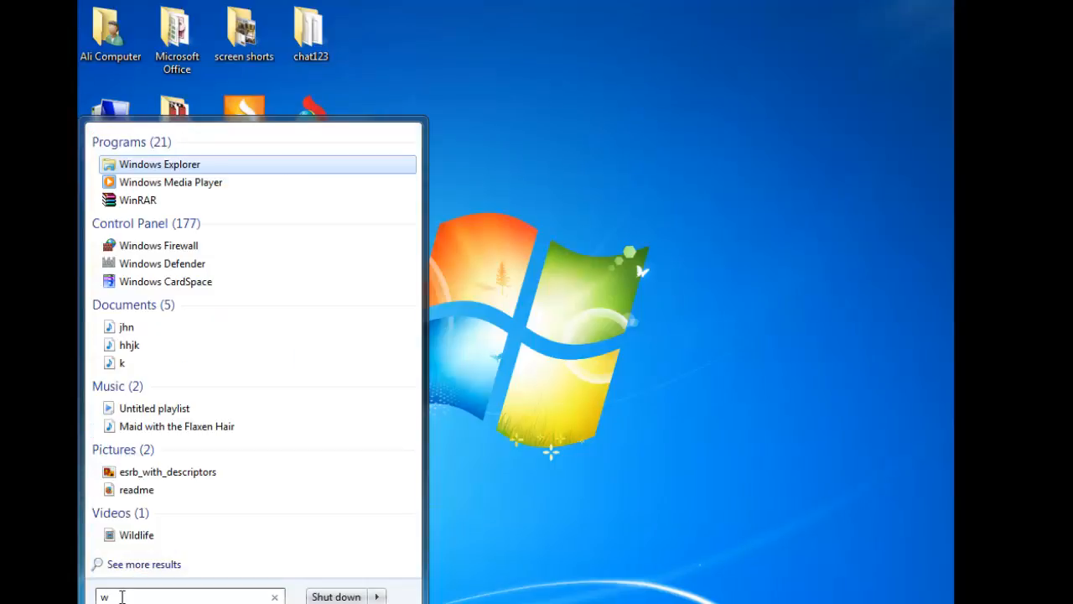
type("inwor")
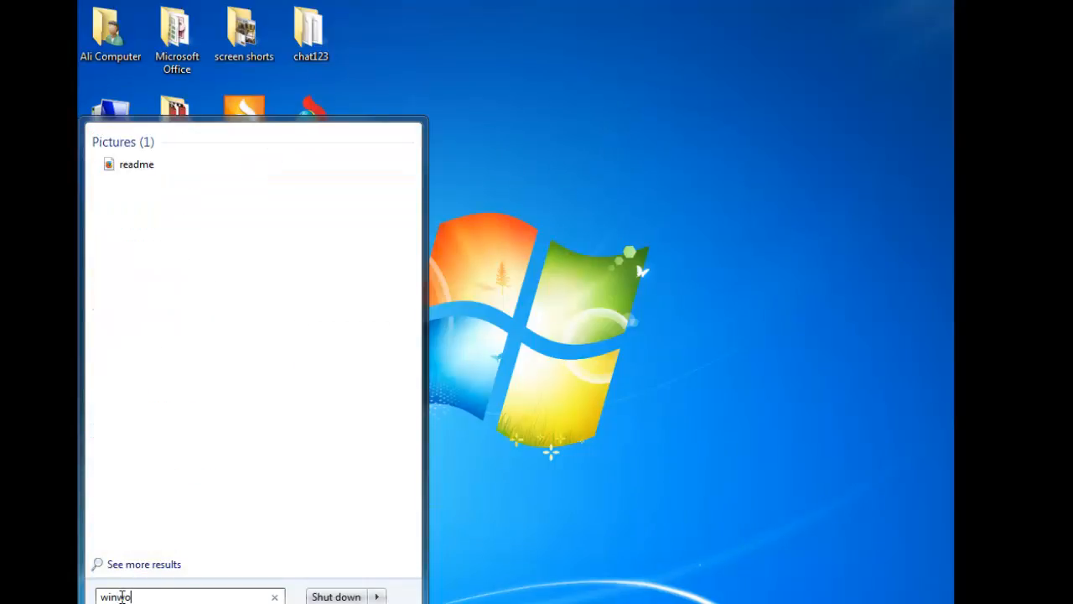
type("d")
key("Return")
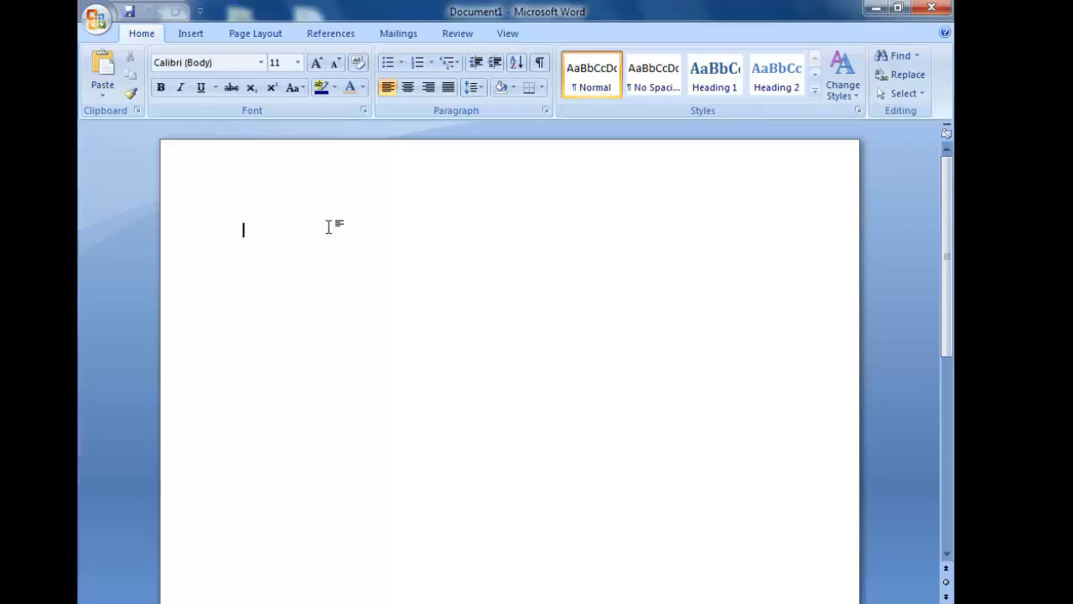
- Fill the blank document with sample paragraphs using the =rand() function
type("=ra")
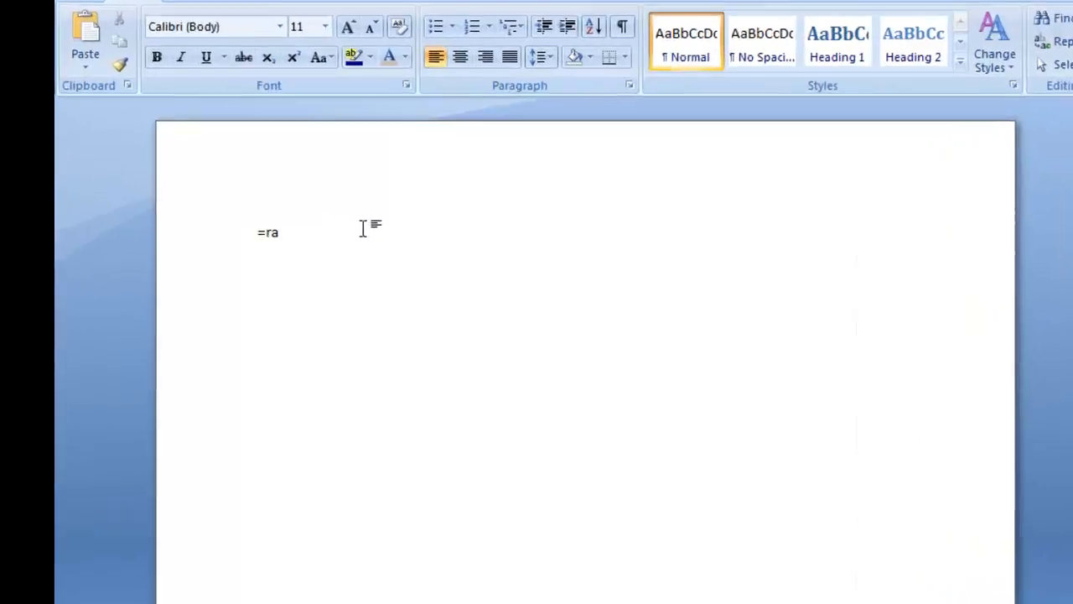
type("nd(")
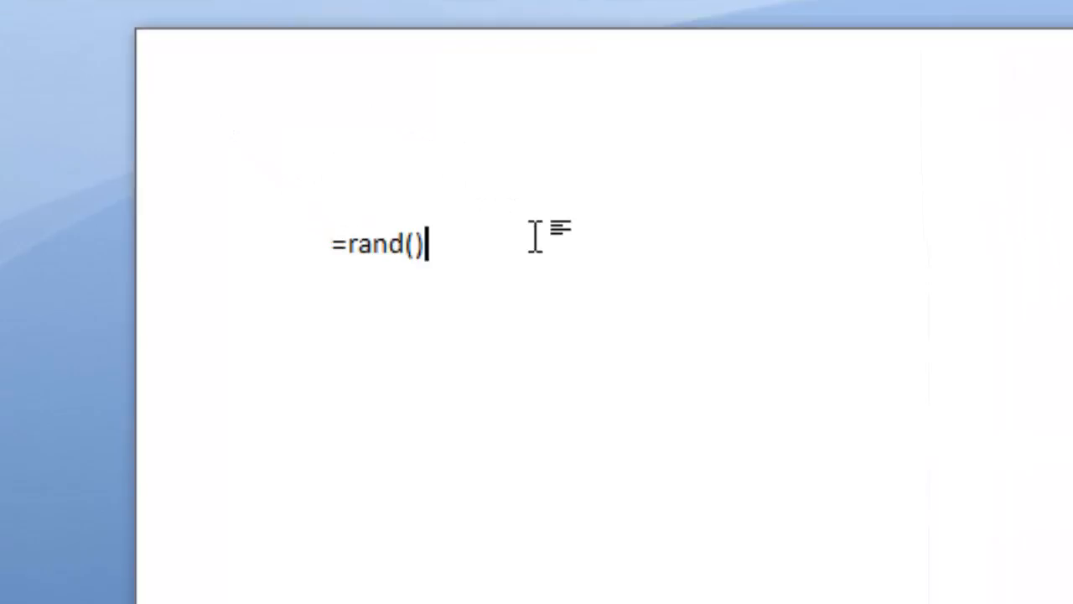
key("Return")
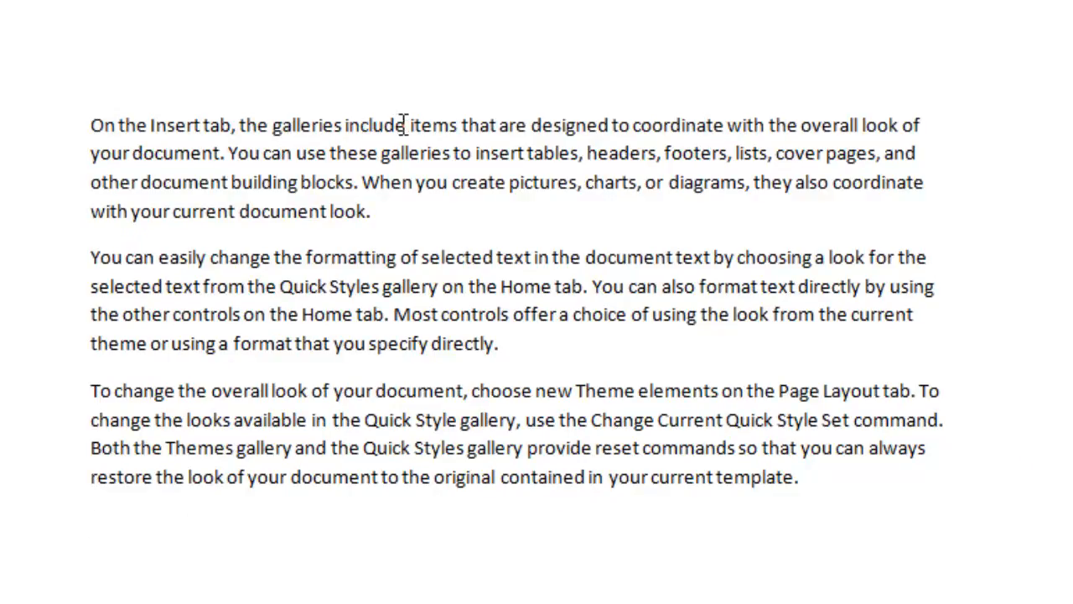
- Select the opening phrase "On the Insert tab, the galleries include" and grow its font step by step to size 36
left_click_drag(408, 124, 94, 143)
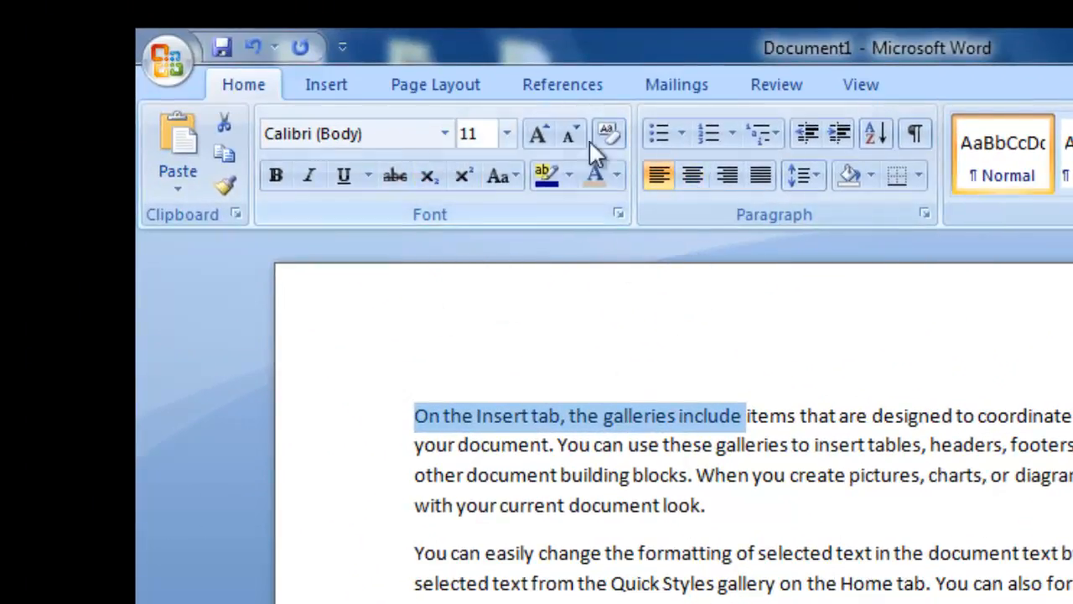
left_click(542, 134)
left_click(542, 134)
left_click(542, 134)
left_click(542, 134)
left_click(542, 134)
left_click(543, 134)
left_click(542, 135)
left_click(543, 134)
left_click(542, 134)
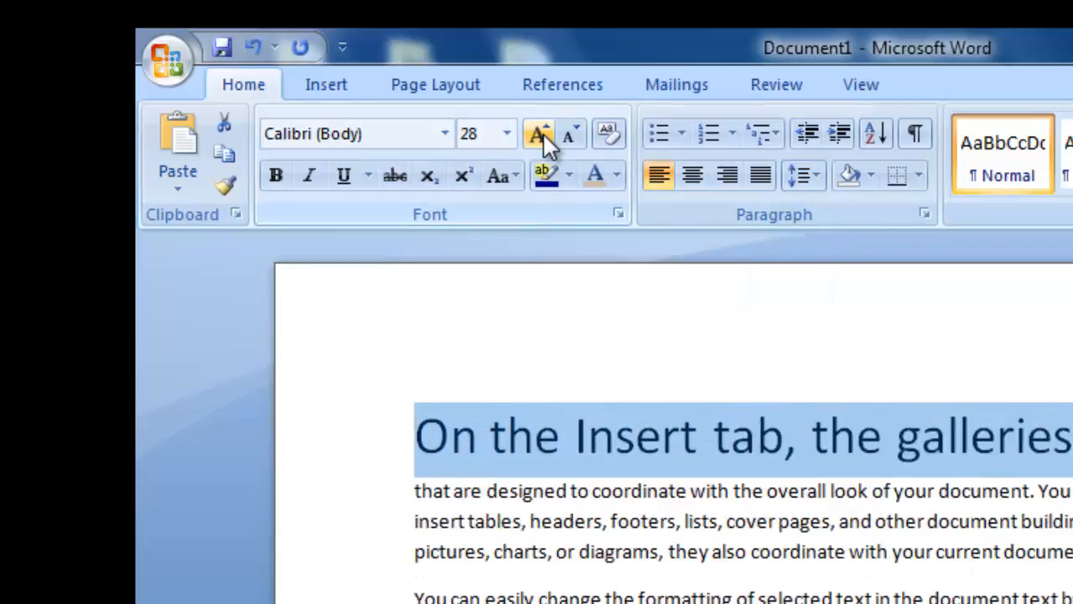
left_click(542, 134)
left_click(542, 134)
left_click(569, 138)
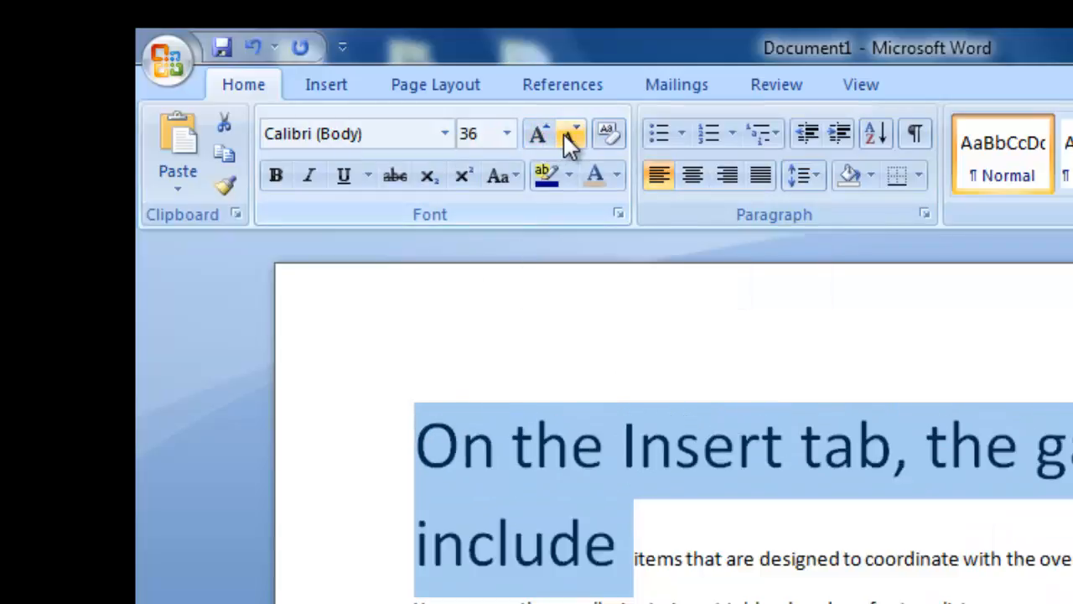
- Set the selected opening phrase to font size 28 and break the line after "include" so it stands as a heading
left_click(506, 135)
left_click(508, 136)
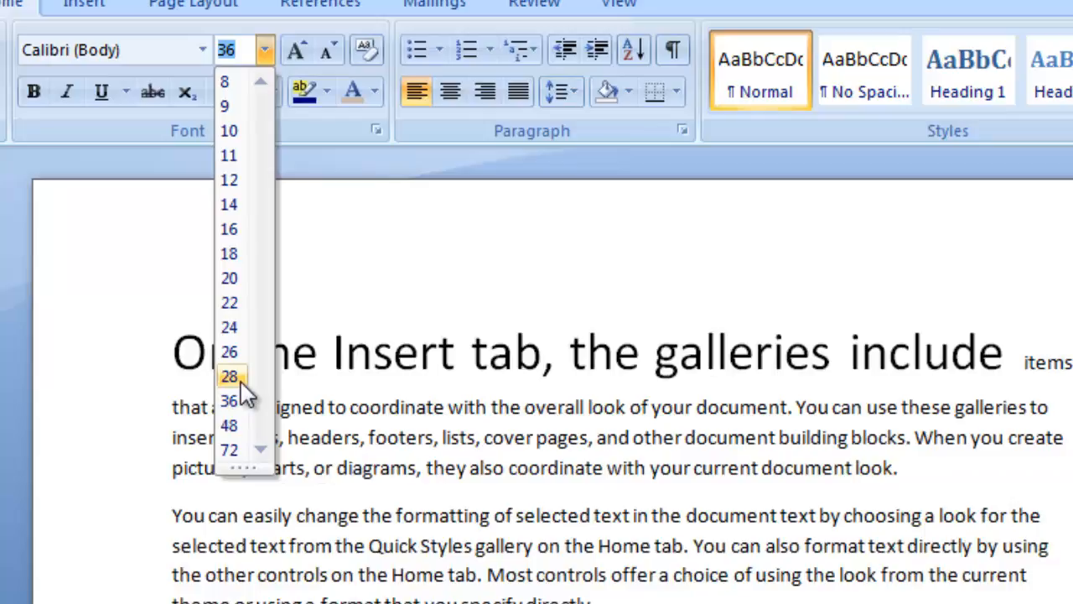
left_click(239, 379)
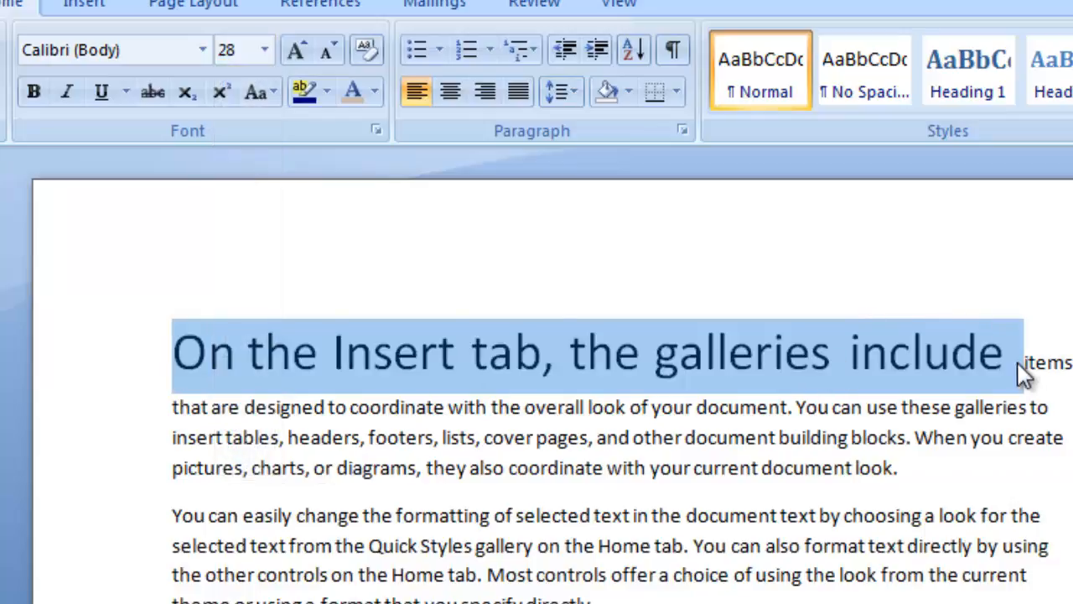
left_click(1023, 365)
key("Return")
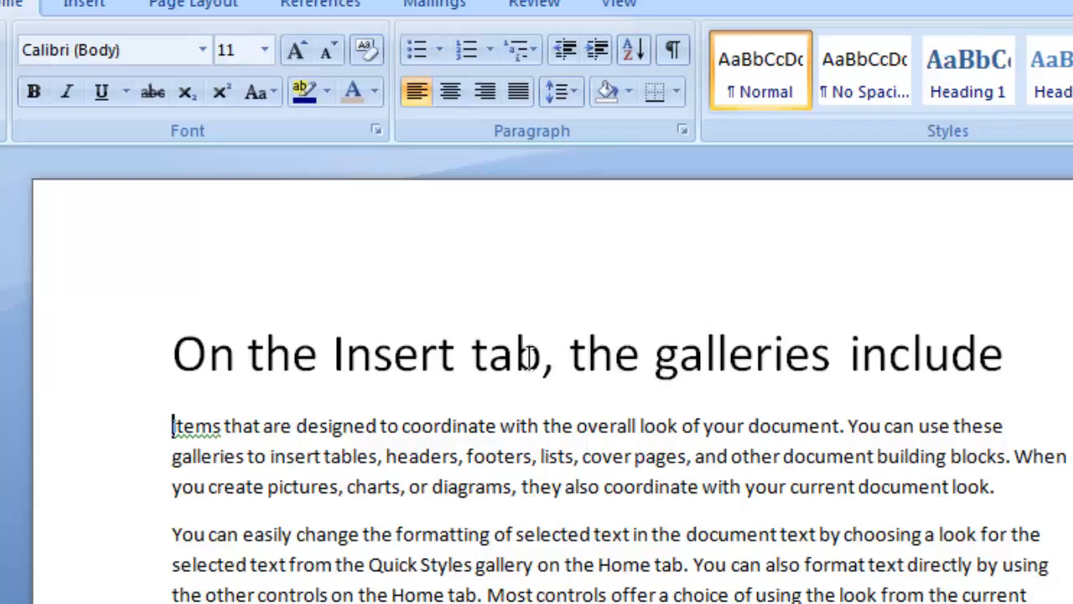
- Apply a black text highlight to the whole heading line "On the Insert tab, the galleries include"
left_click_drag(1021, 354, 176, 354)
left_click(235, 352)
triple_click(853, 359)
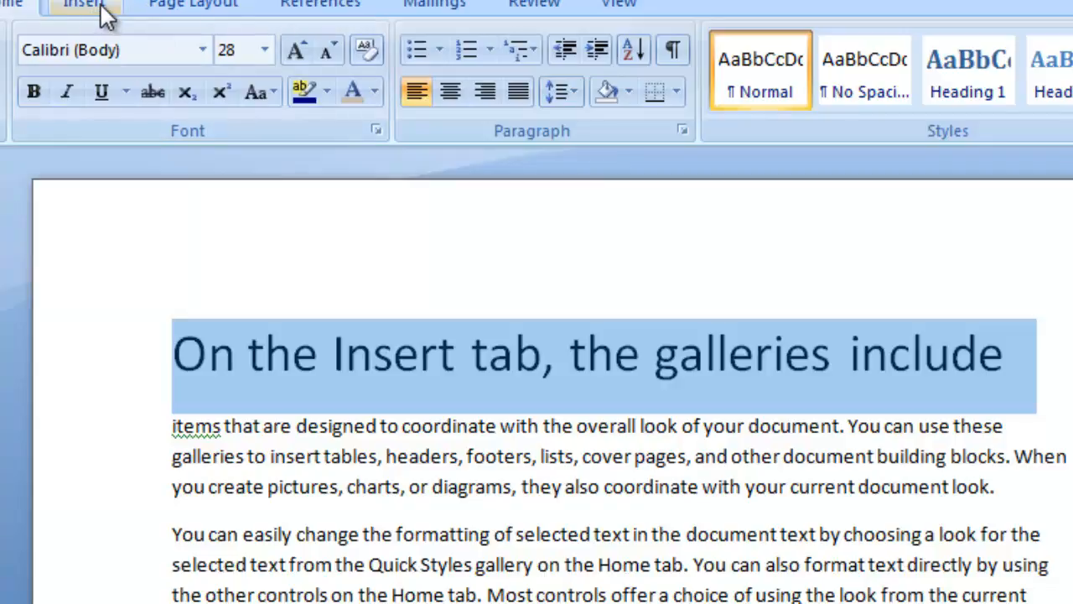
left_click(327, 92)
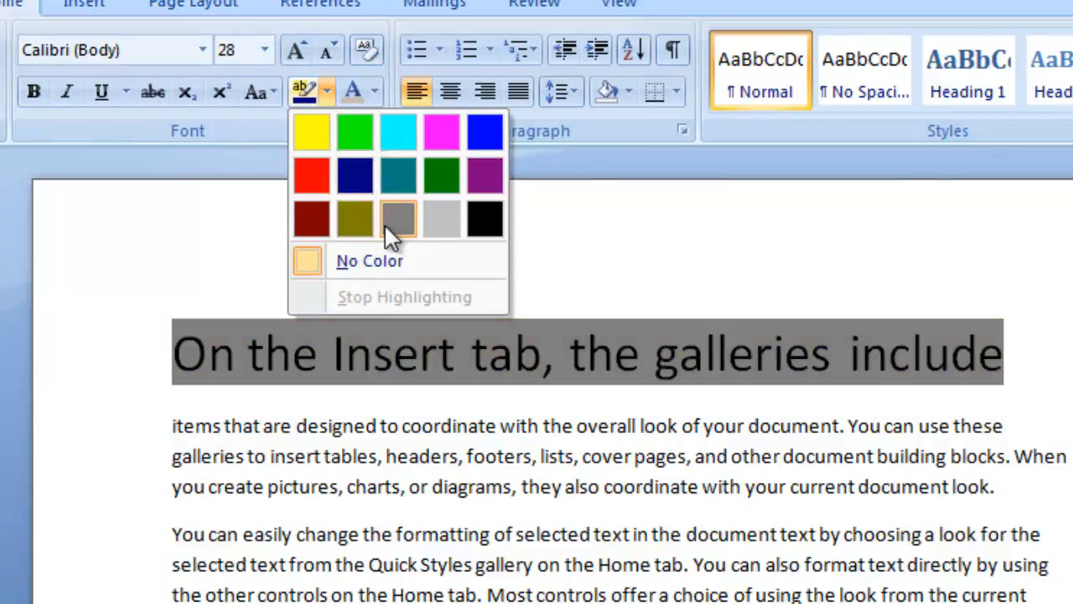
left_click(487, 220)
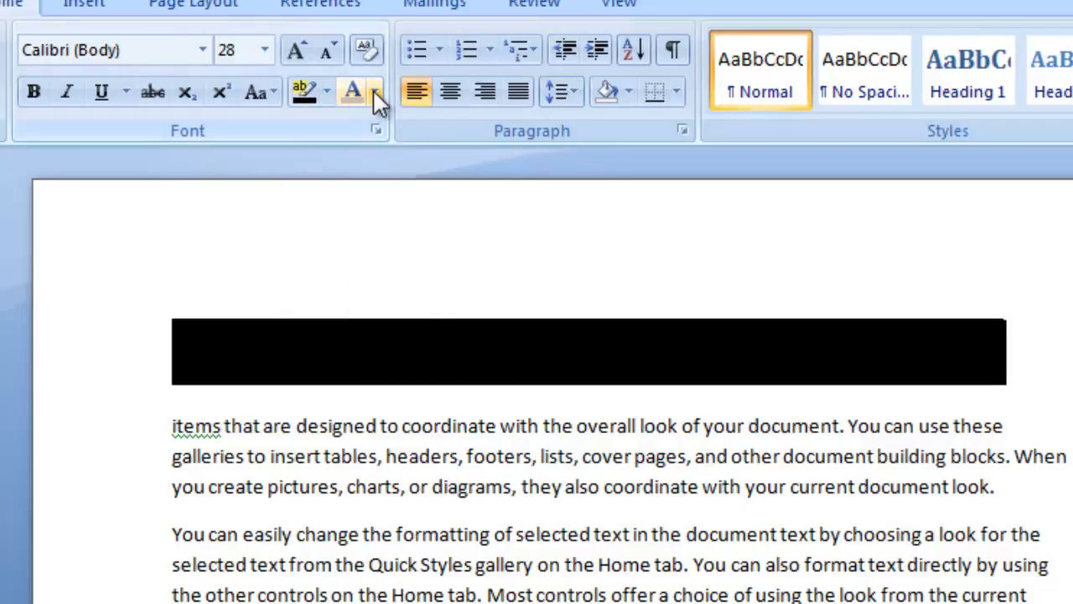
- Change the font color of the black-highlighted heading to White, Background 1
left_click_drag(1041, 366, 28, 336)
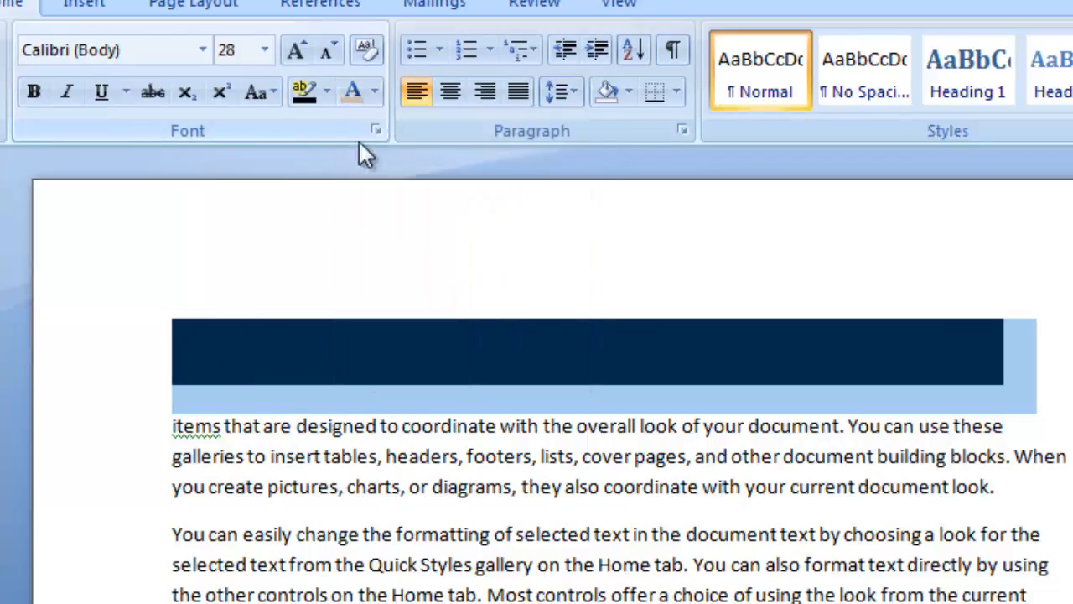
left_click(373, 91)
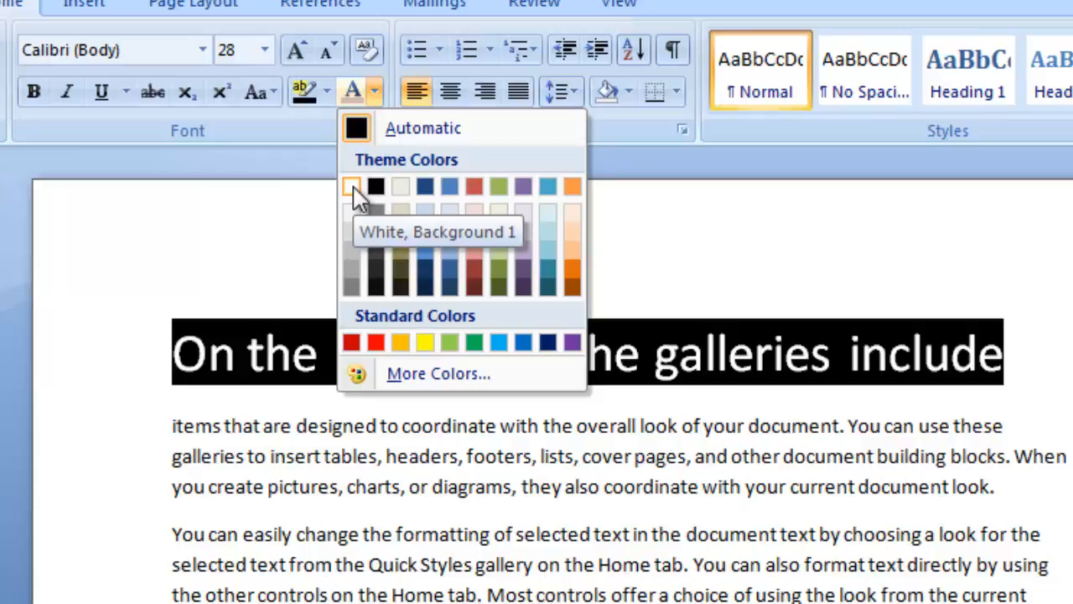
left_click(352, 187)
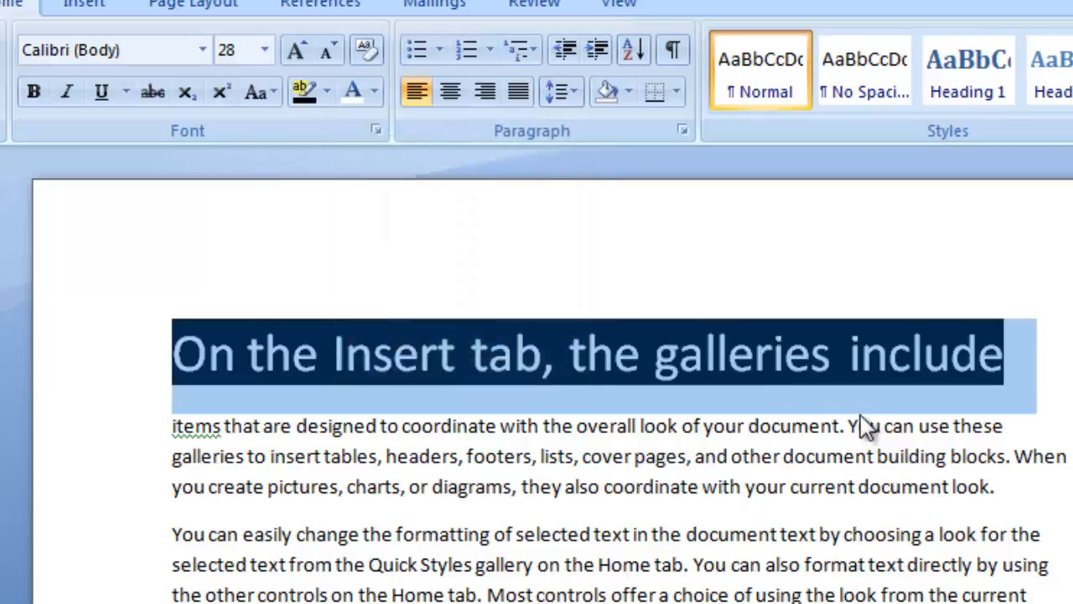
double_click(864, 409)
left_click(467, 456)
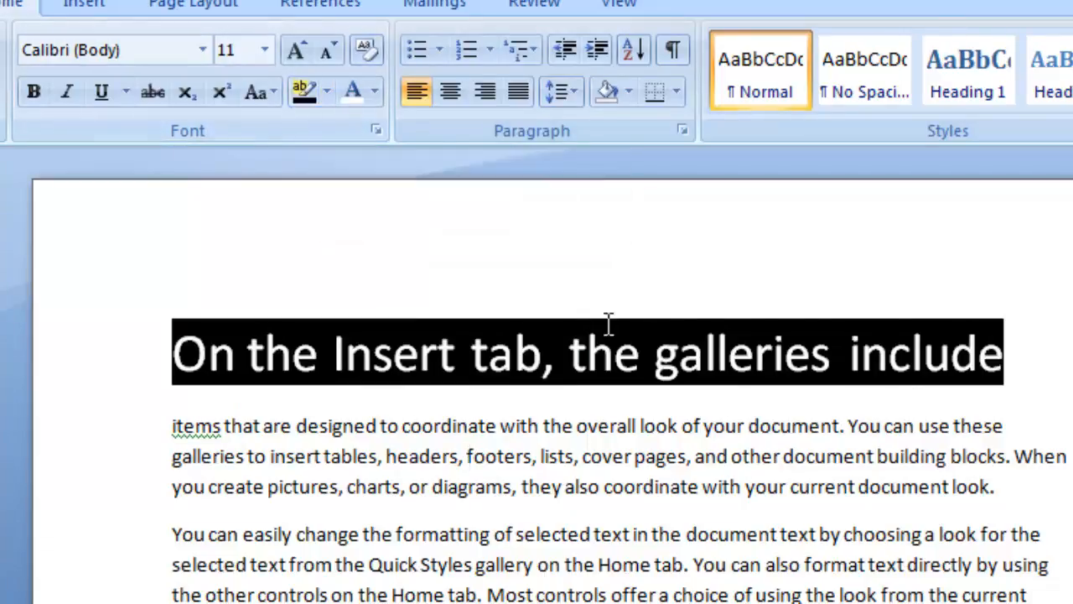
left_click_drag(1056, 352, 211, 366)
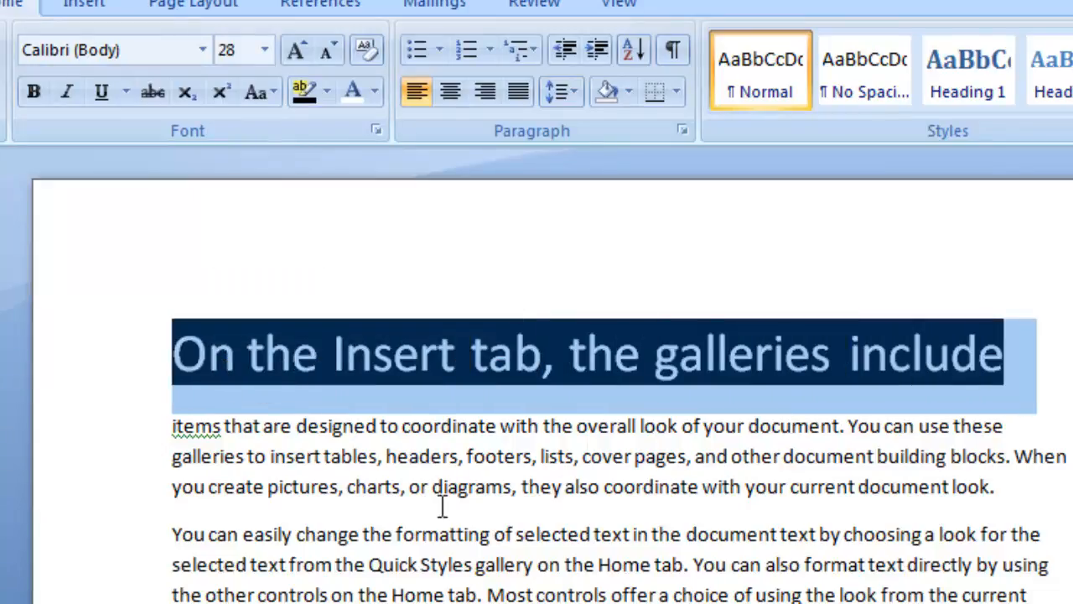
left_click(443, 488)
left_click_drag(502, 427, 401, 434)
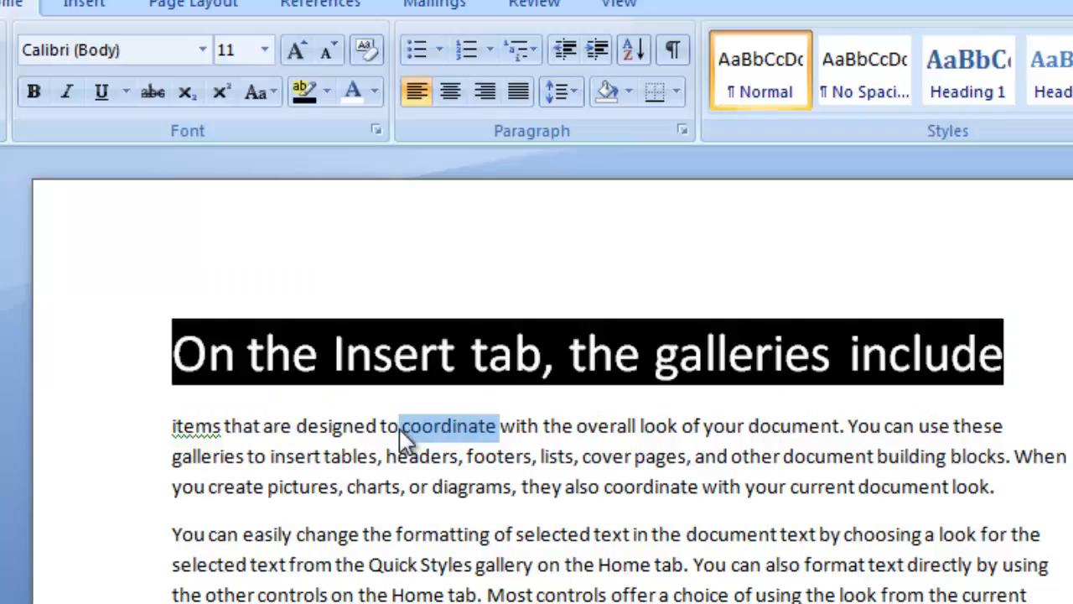
left_click(326, 92)
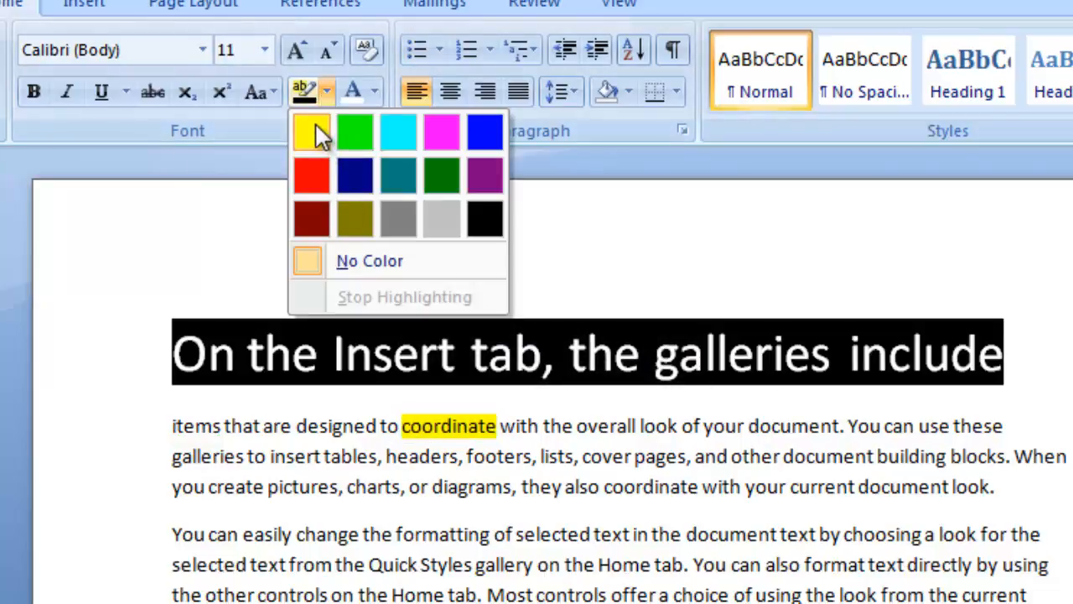
left_click(741, 486)
left_click(741, 486)
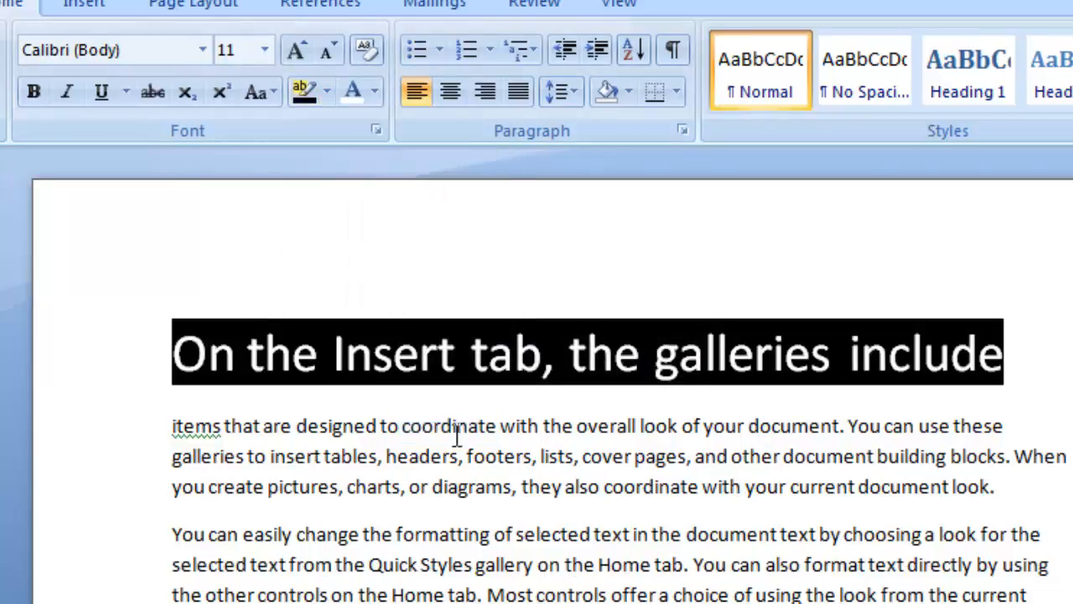
- Highlight the entire paragraph below the heading in yellow and switch the highlighter off
double_click(457, 426)
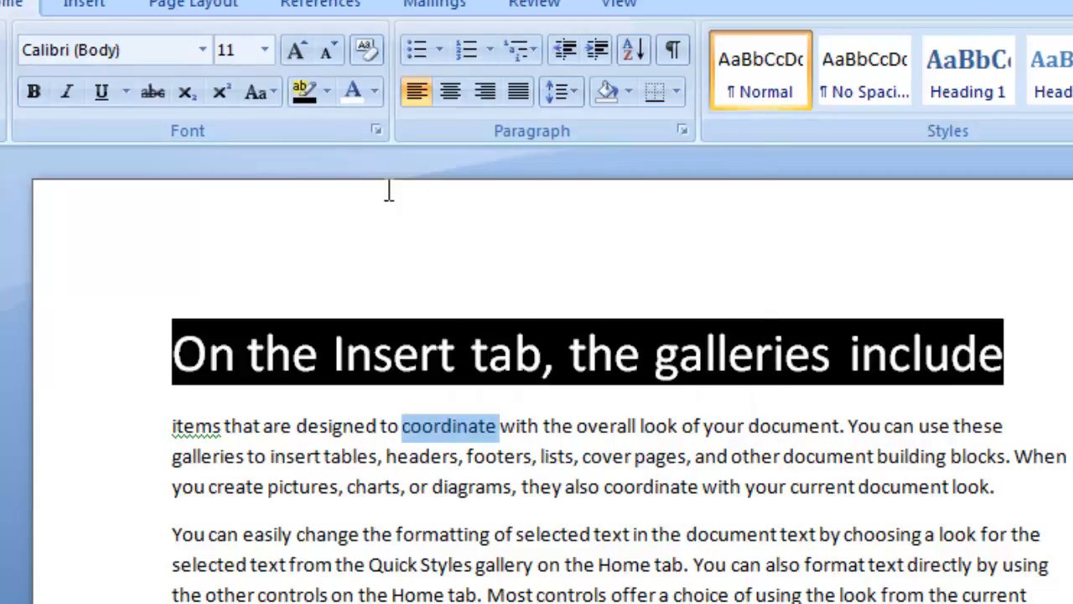
left_click(310, 90)
left_click(327, 91)
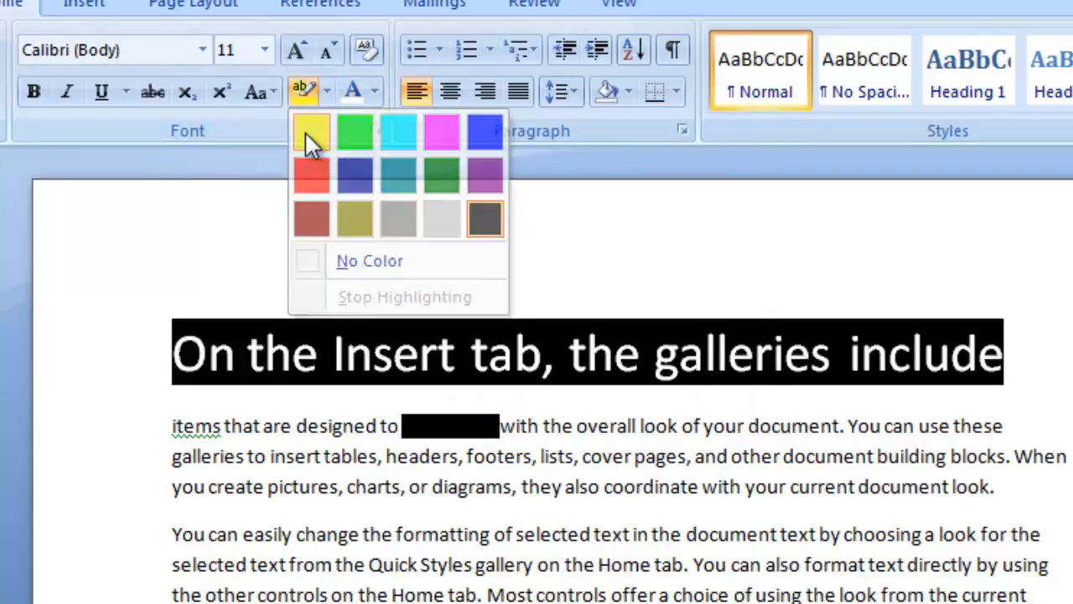
left_click(307, 134)
triple_click(457, 424)
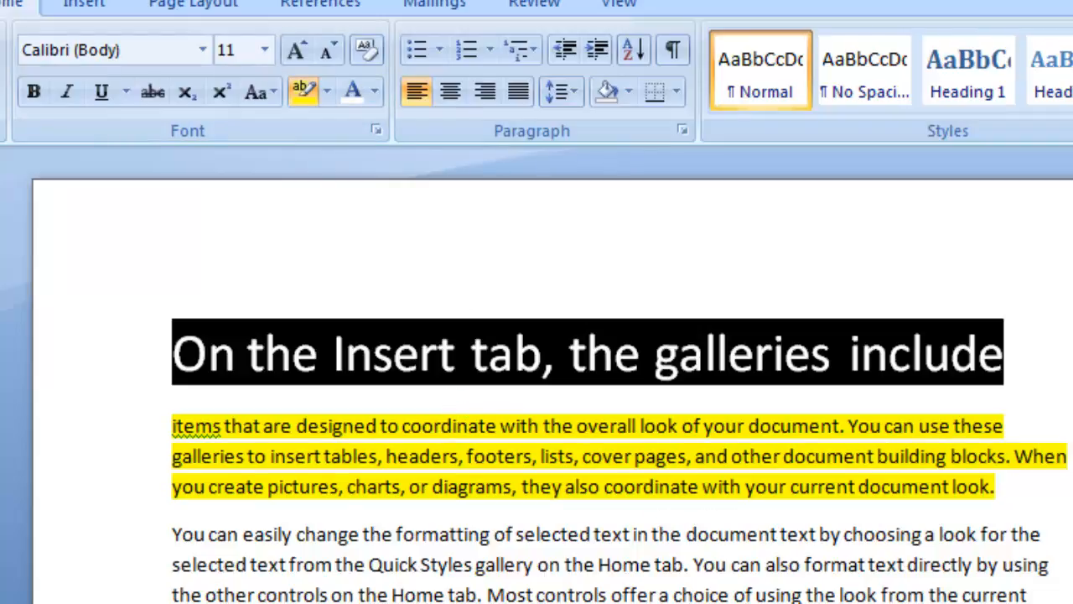
left_click(304, 92)
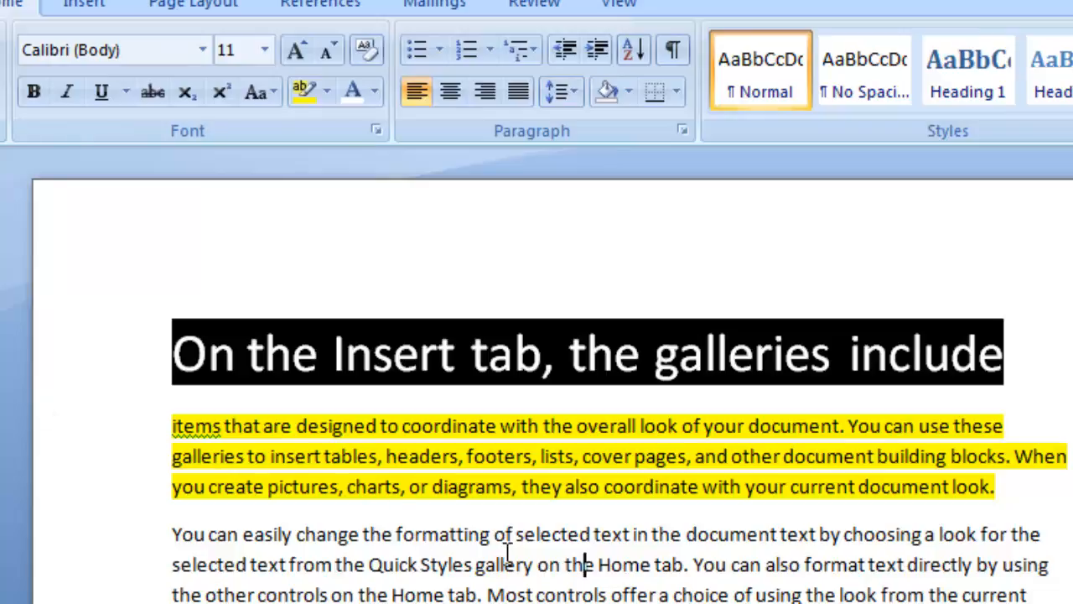
- Make the word "formatting" in the second body paragraph bold and enlarge it to font size 14
double_click(441, 533)
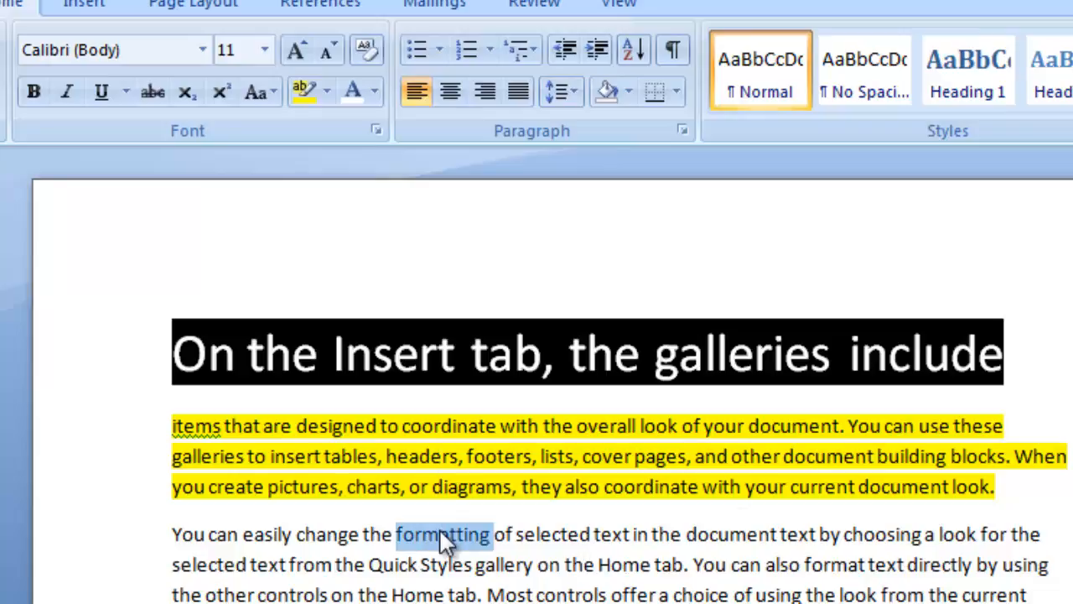
left_click(36, 89)
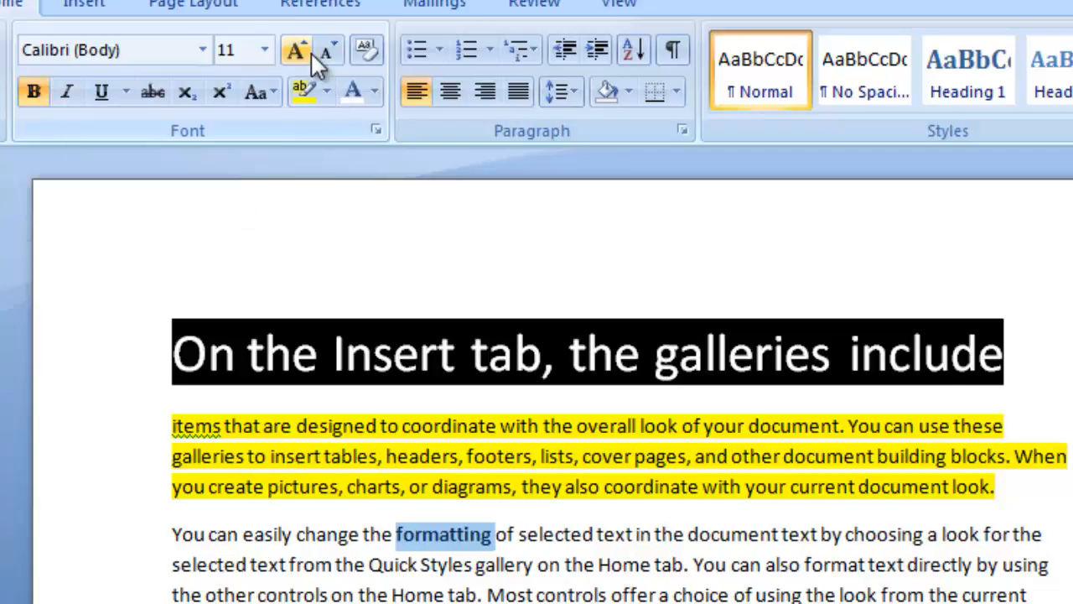
left_click(479, 541)
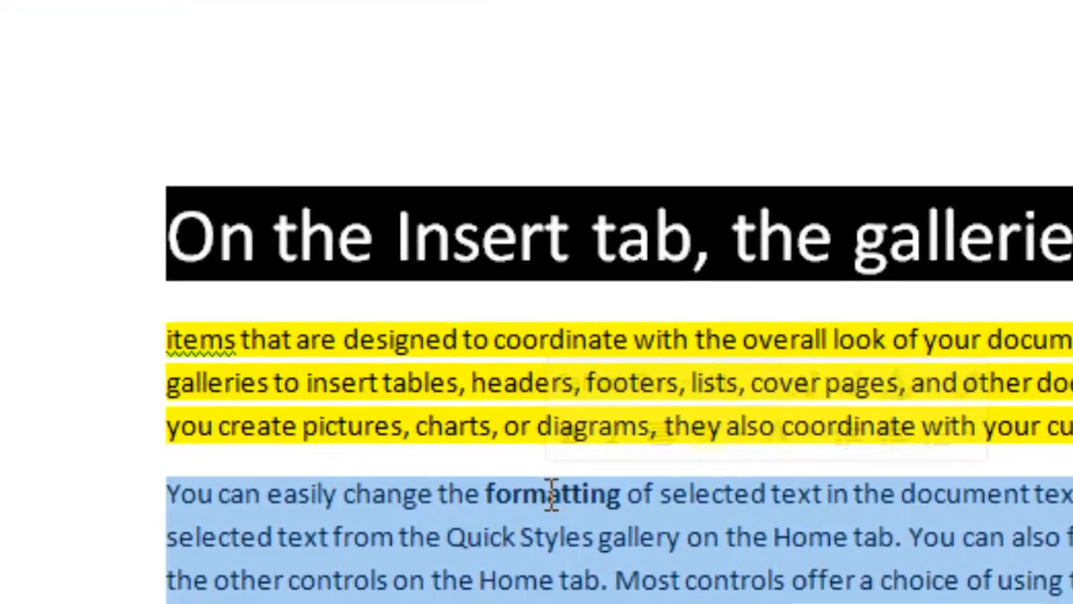
double_click(441, 534)
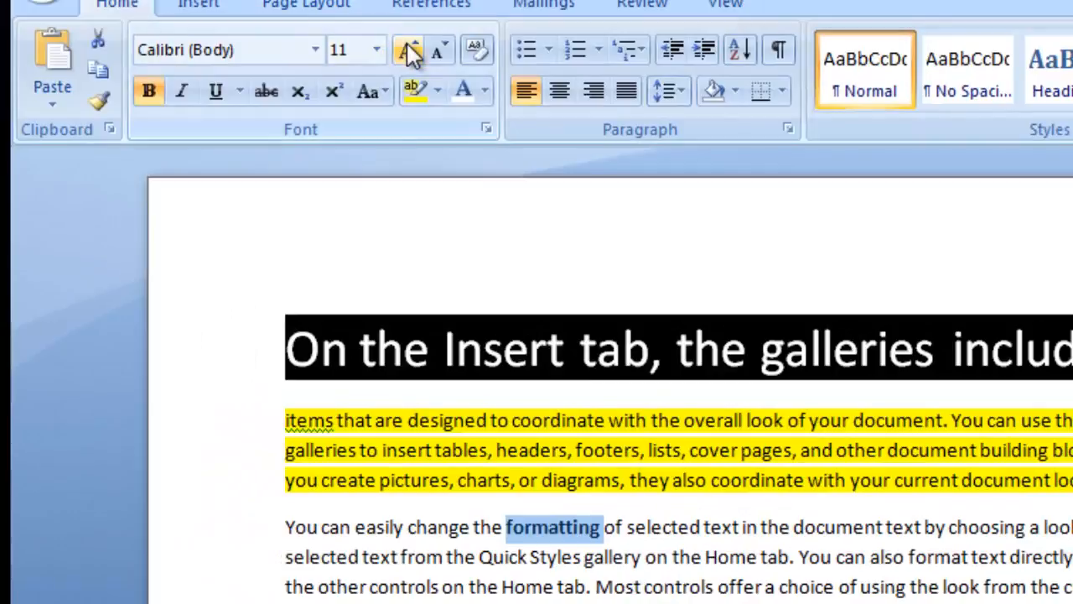
left_click(408, 44)
left_click(407, 44)
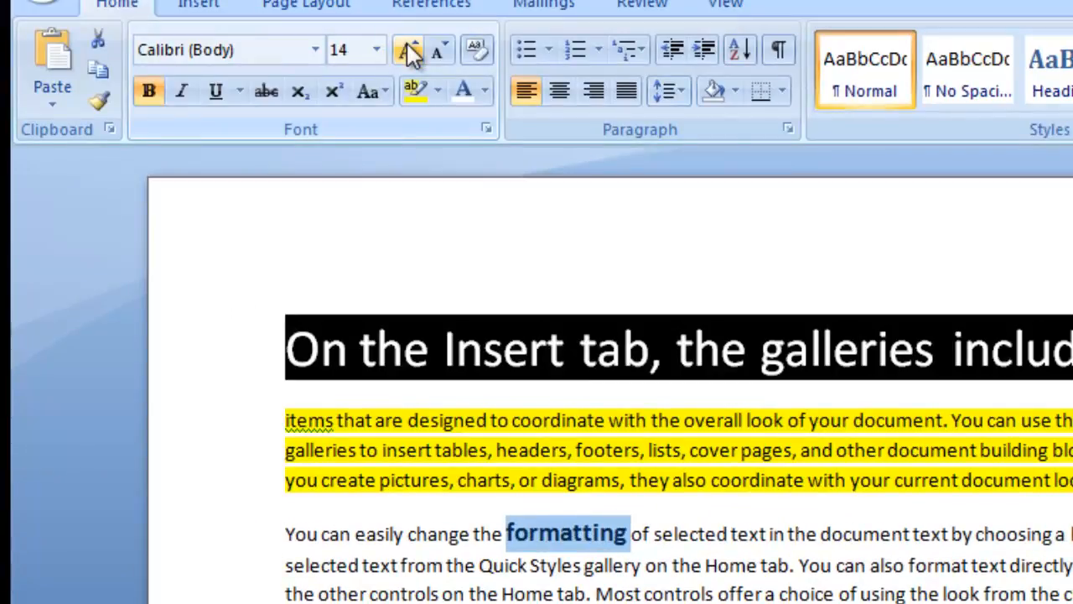
- Italicize the enlarged word "formatting" in the second body paragraph and give it a wavy underline
left_click(182, 91)
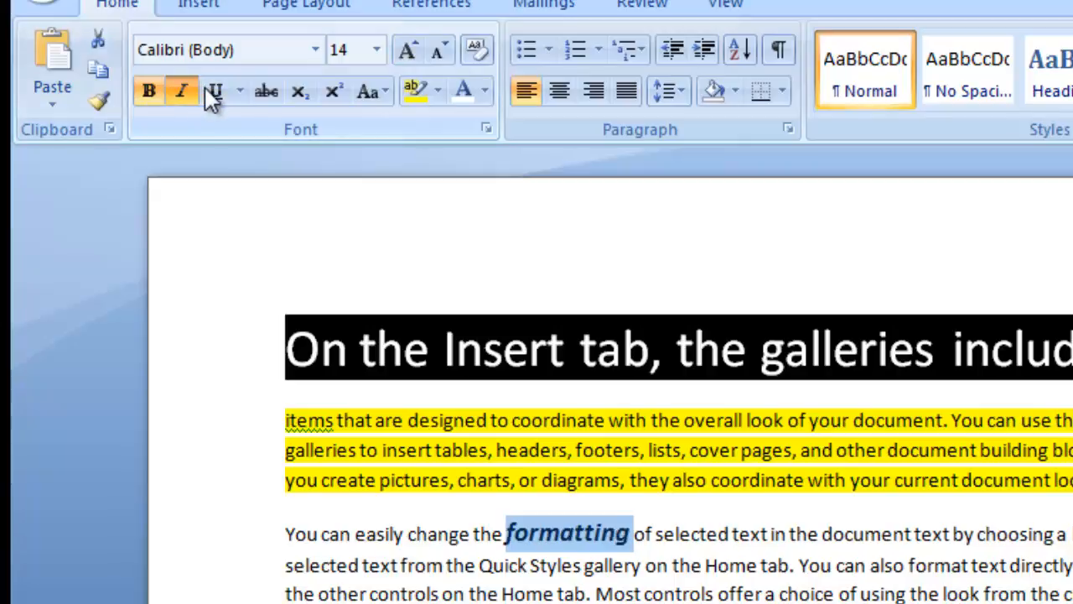
left_click(216, 92)
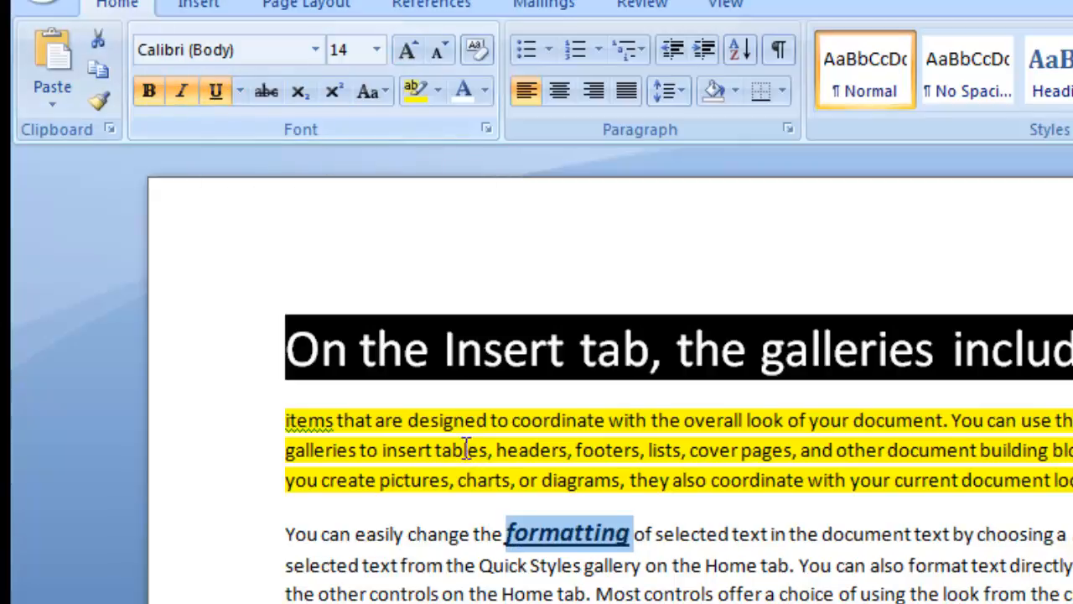
left_click(240, 92)
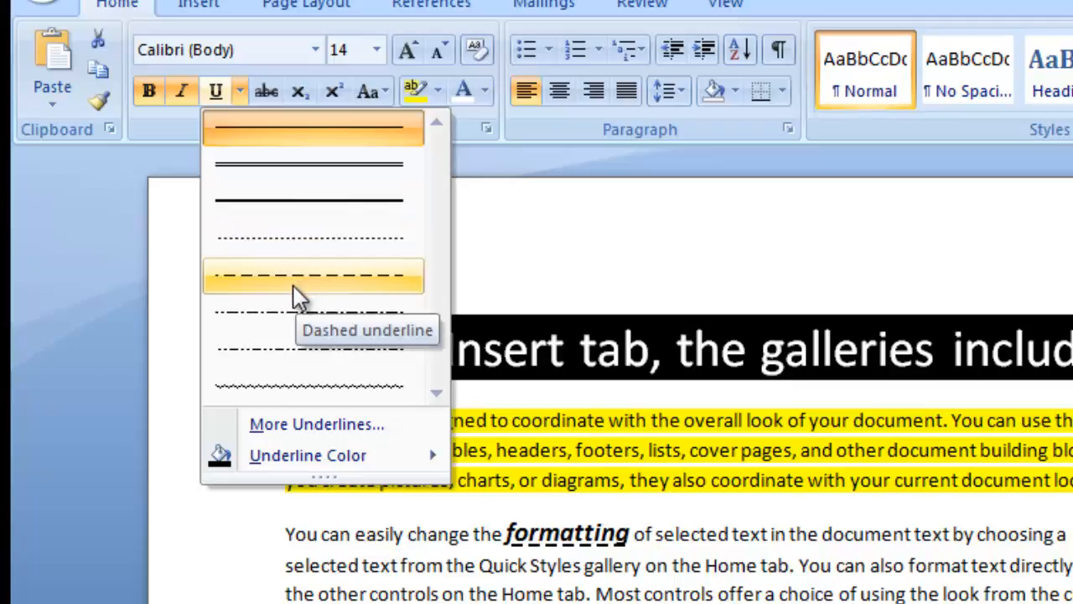
left_click(397, 391)
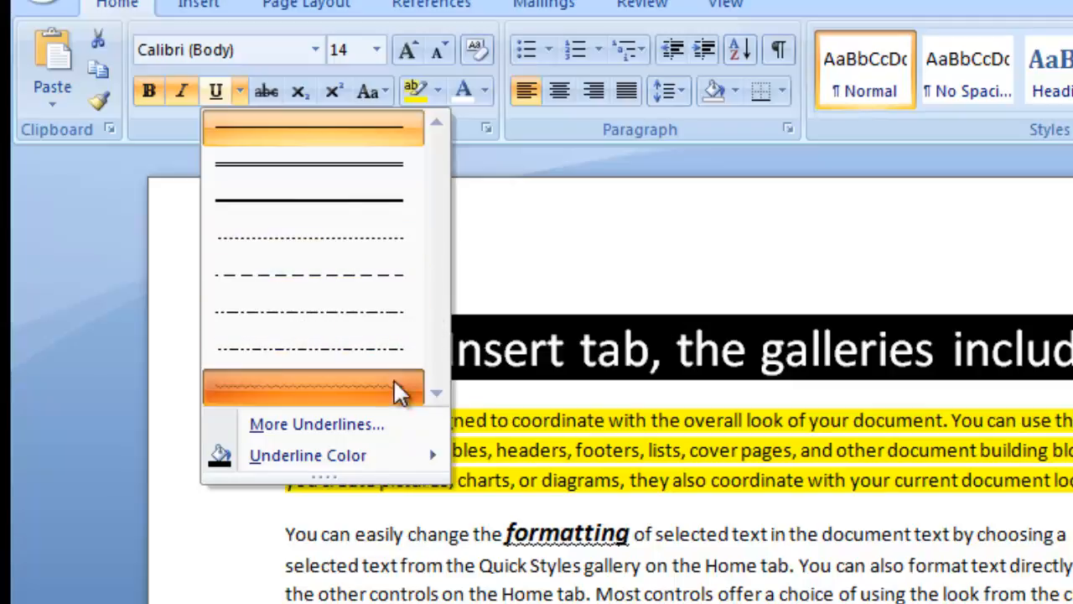
left_click(758, 564)
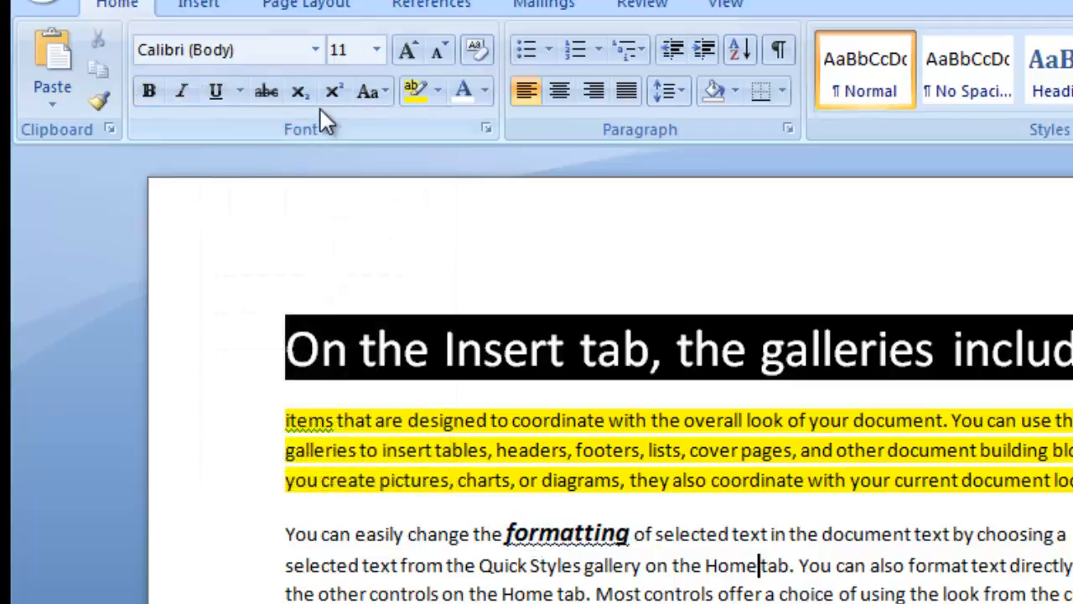
- Insert a new line above the second body paragraph with an X followed by a superscript 2 and superscript filler letters
left_click(306, 533)
left_click(331, 515)
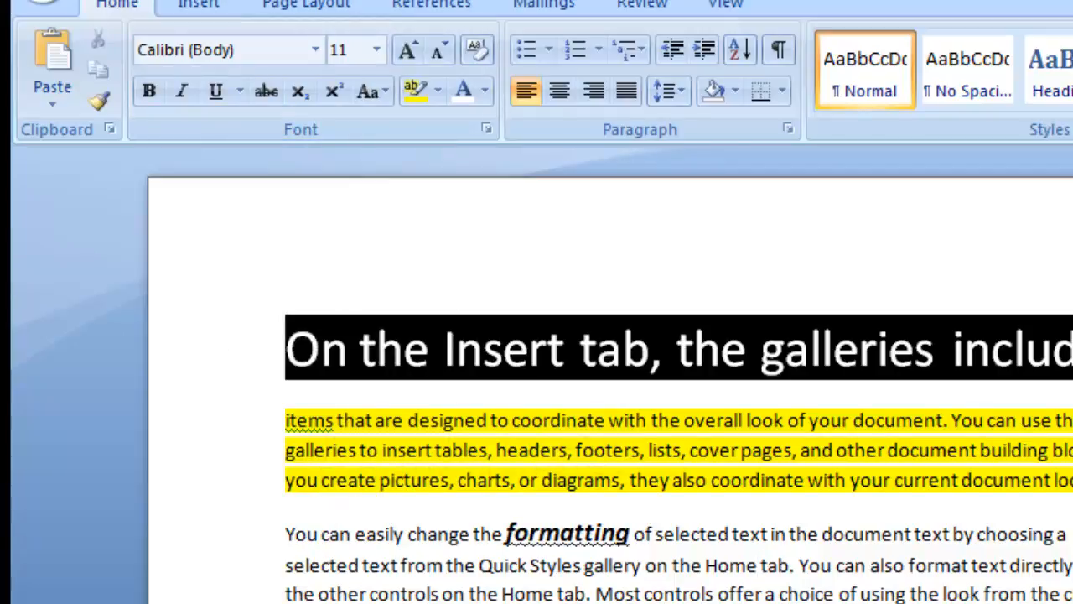
key("Return")
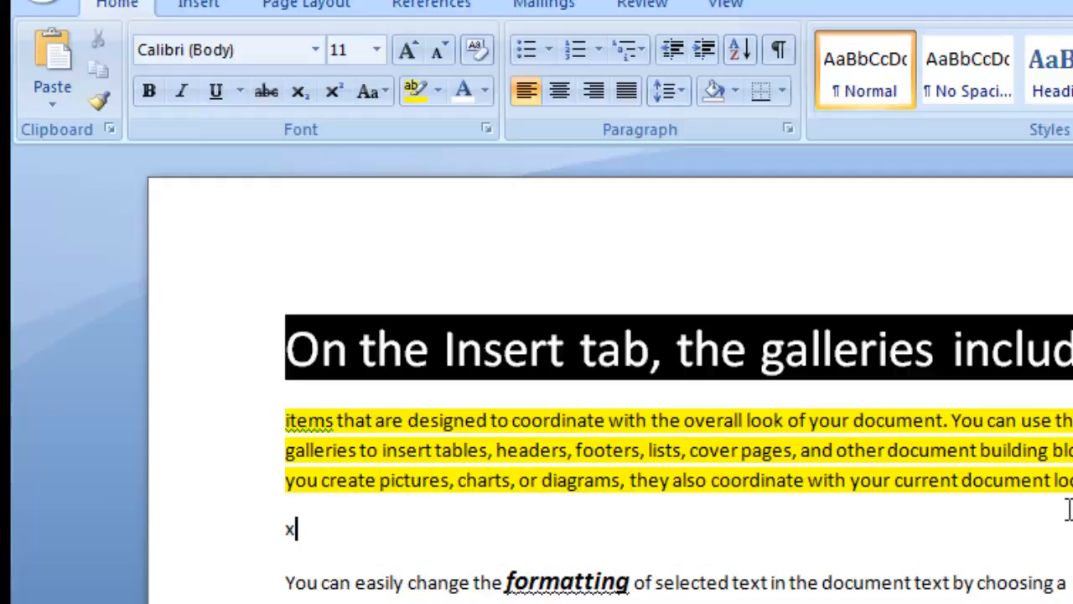
type("2")
left_click(343, 89)
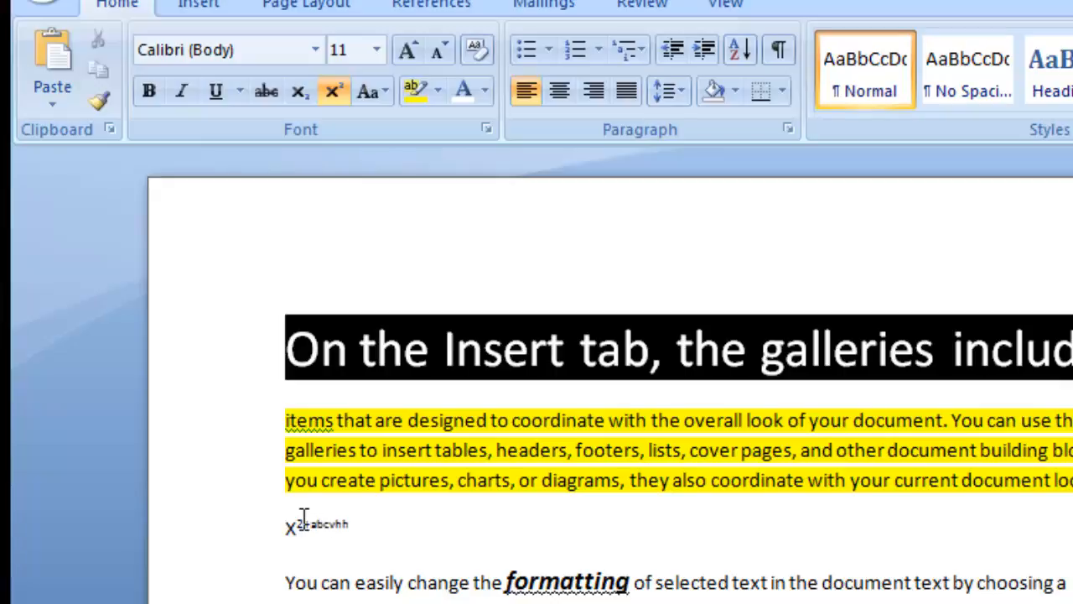
type("ghhjhjgk")
- Delete all the superscript text after the X
key("BackSpace")
key("BackSpace")
key("BackSpace")
key("BackSpace")
key("BackSpace")
key("BackSpace")
key("BackSpace")
key("BackSpace")
key("BackSpace")
key("BackSpace")
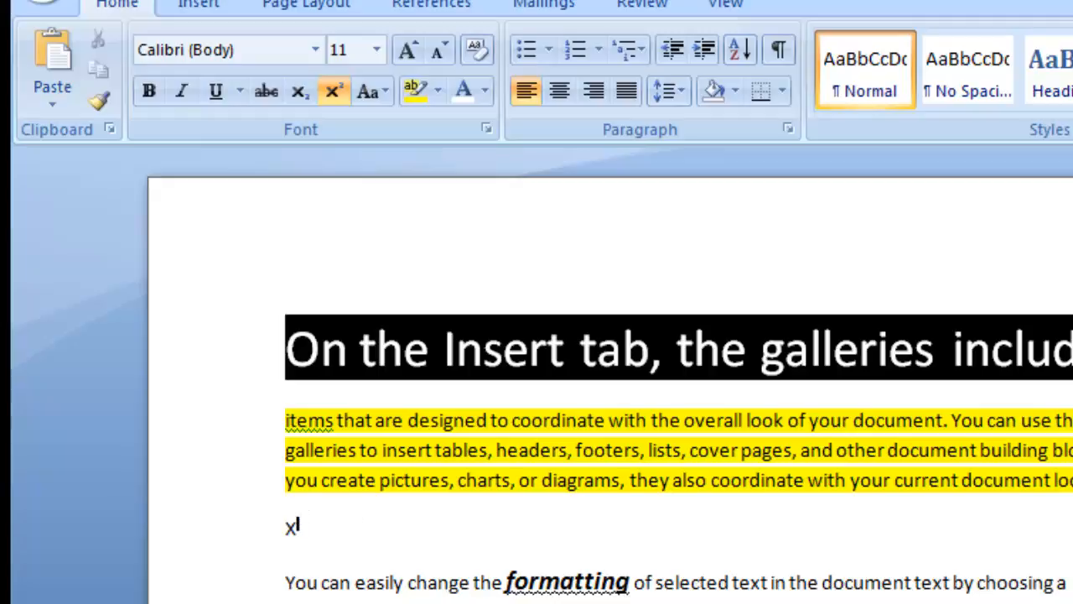
- Enter the subscript text 5hjf and further filler letters directly after the X
left_click(308, 89)
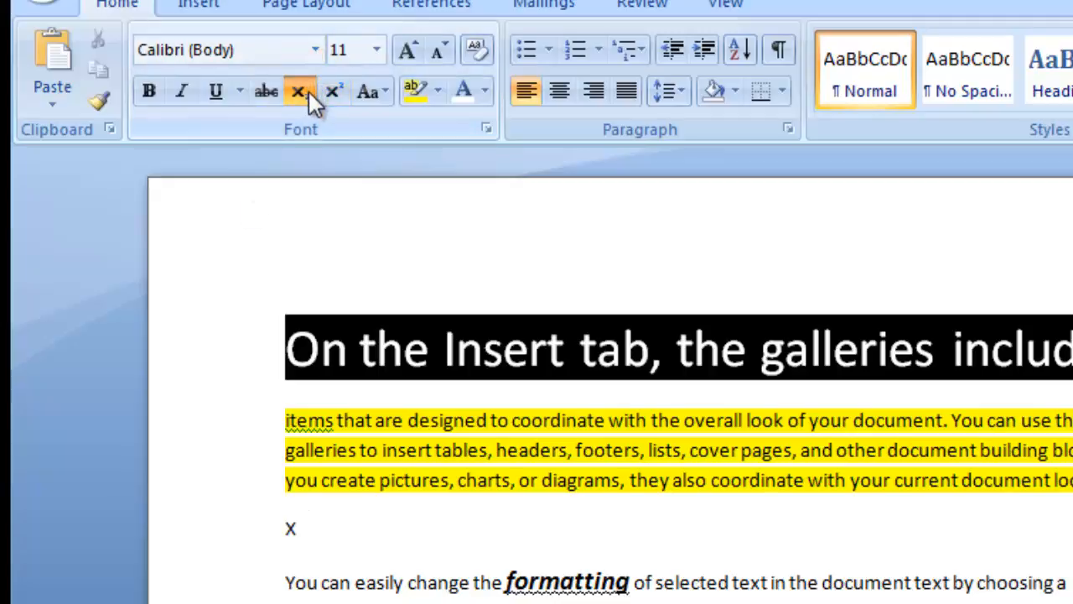
type("5hjf")
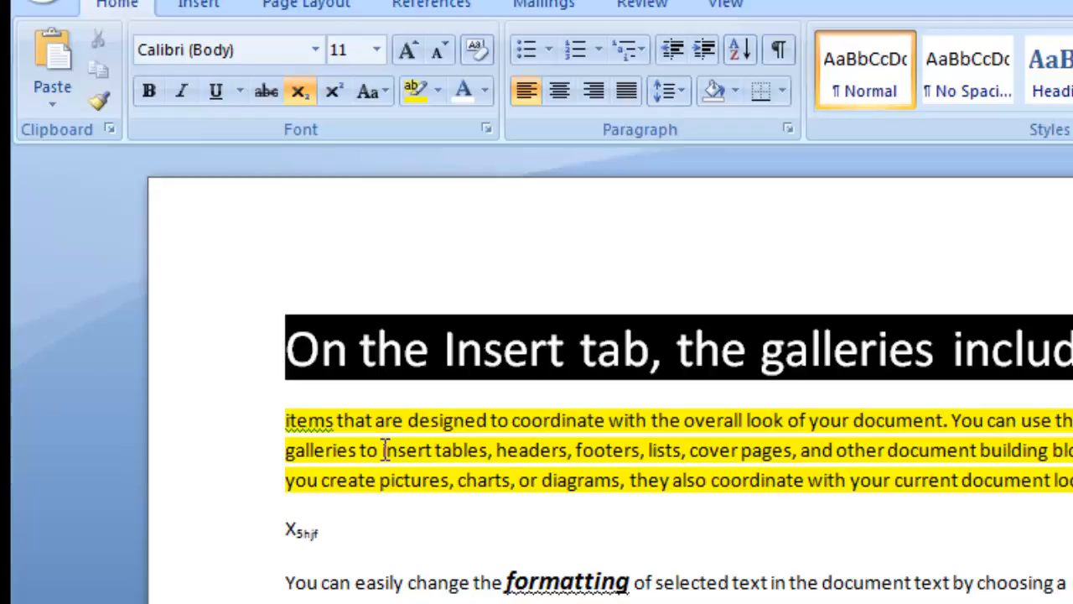
type("hjjk")
- Erase the X and its subscript text, leaving the line above the second body paragraph empty
key("BackSpace")
key("BackSpace")
key("BackSpace")
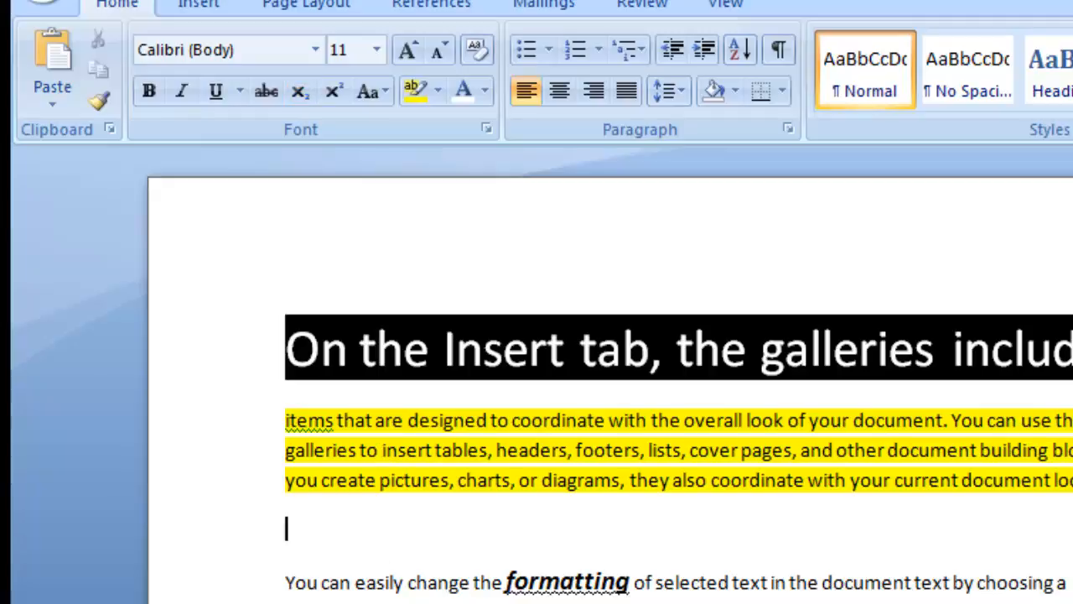
- Strike through the word "document" in the second body paragraph and dismiss the Windows color scheme prompt without choosing an option
double_click(863, 581)
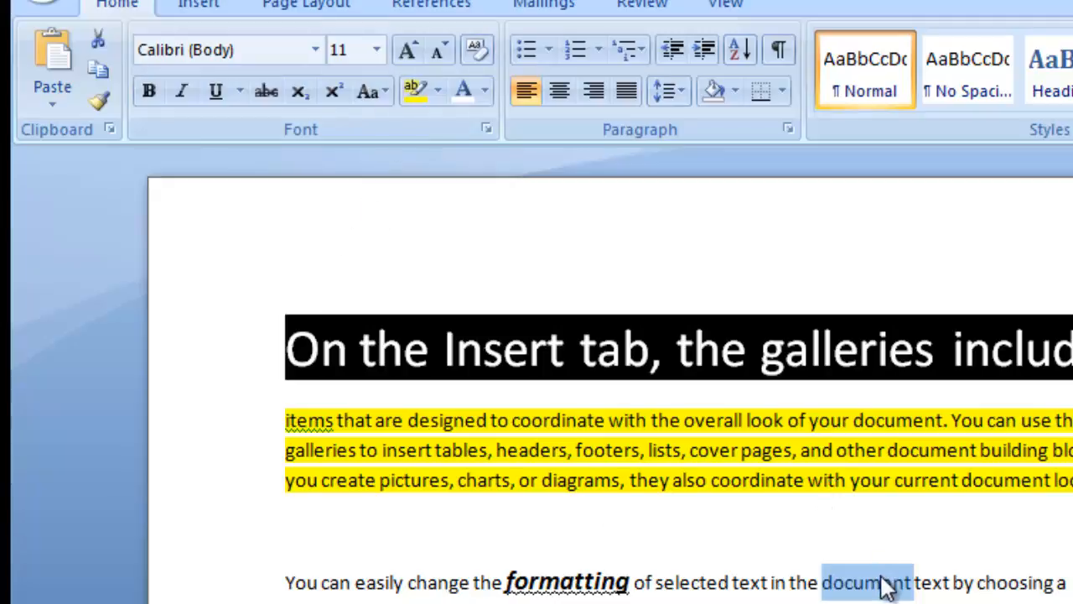
left_click(267, 93)
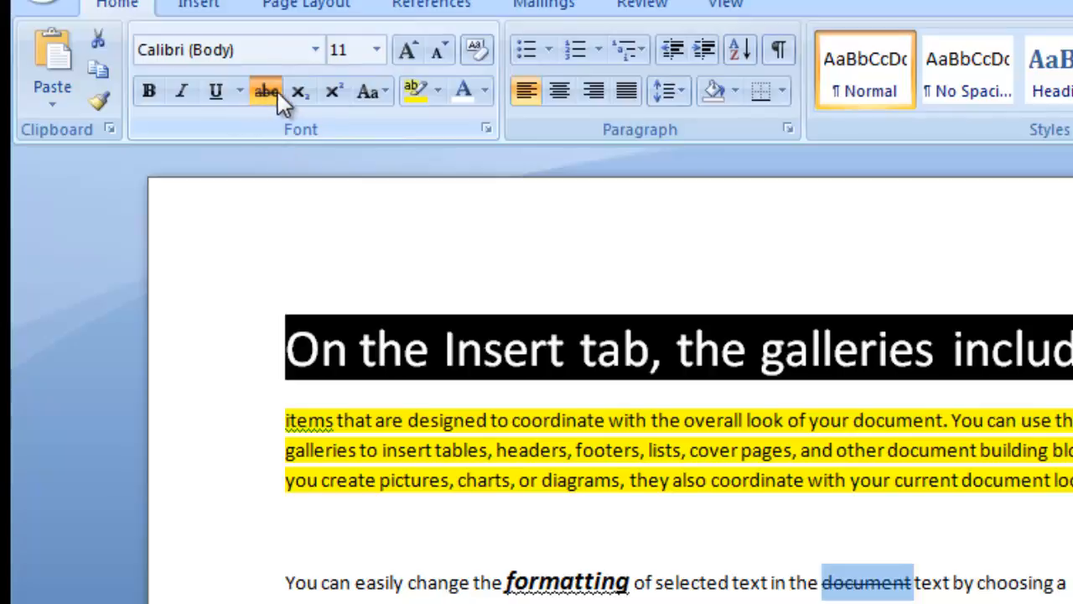
left_click(880, 587)
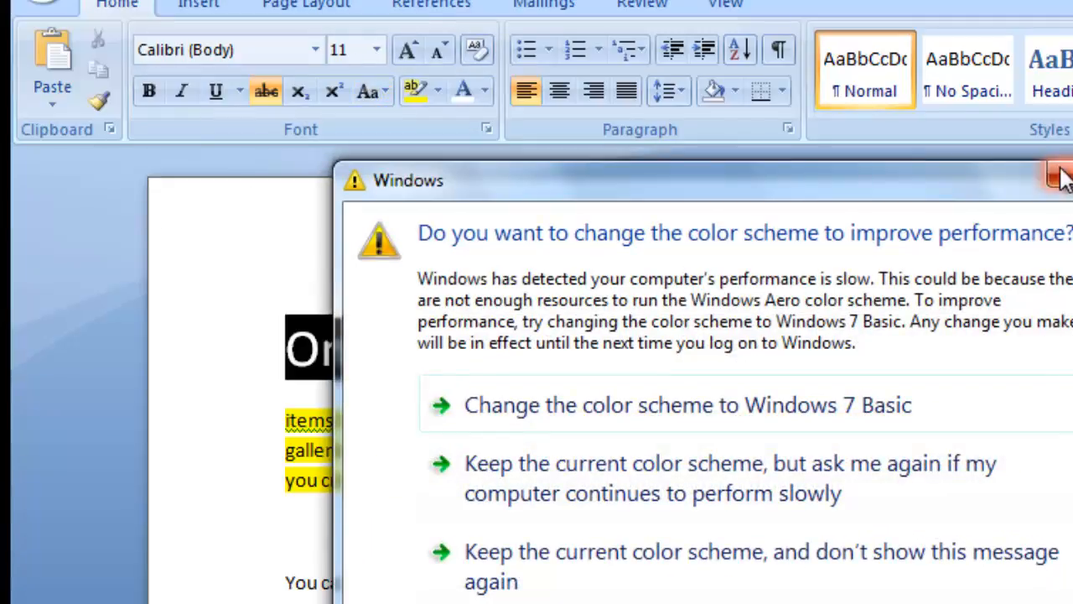
left_click(1048, 171)
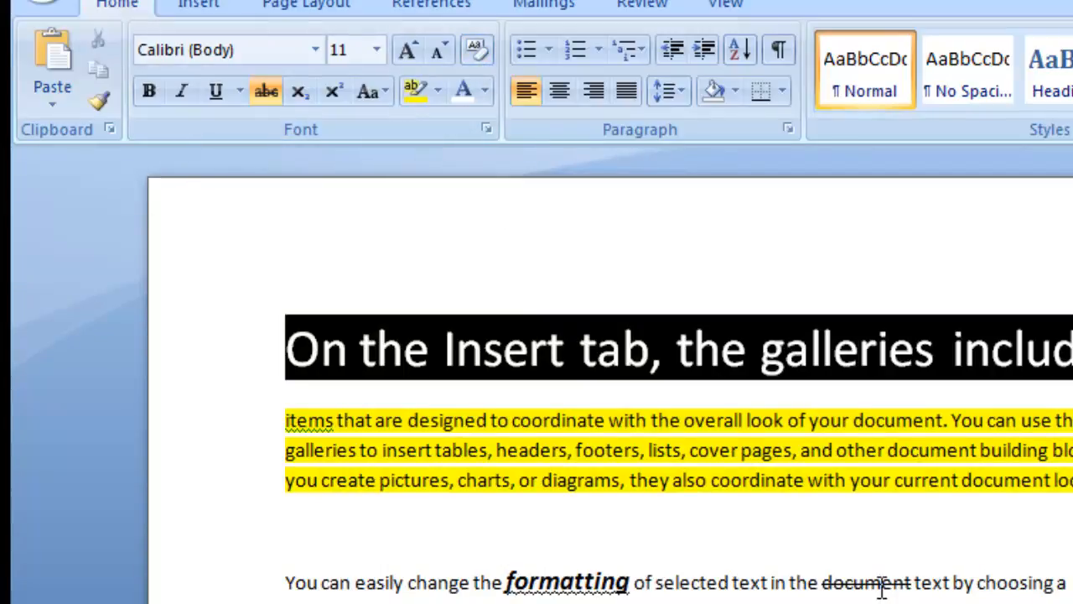
- Clear all formatting from the words "document" and "formatting" in the second body paragraph
double_click(882, 587)
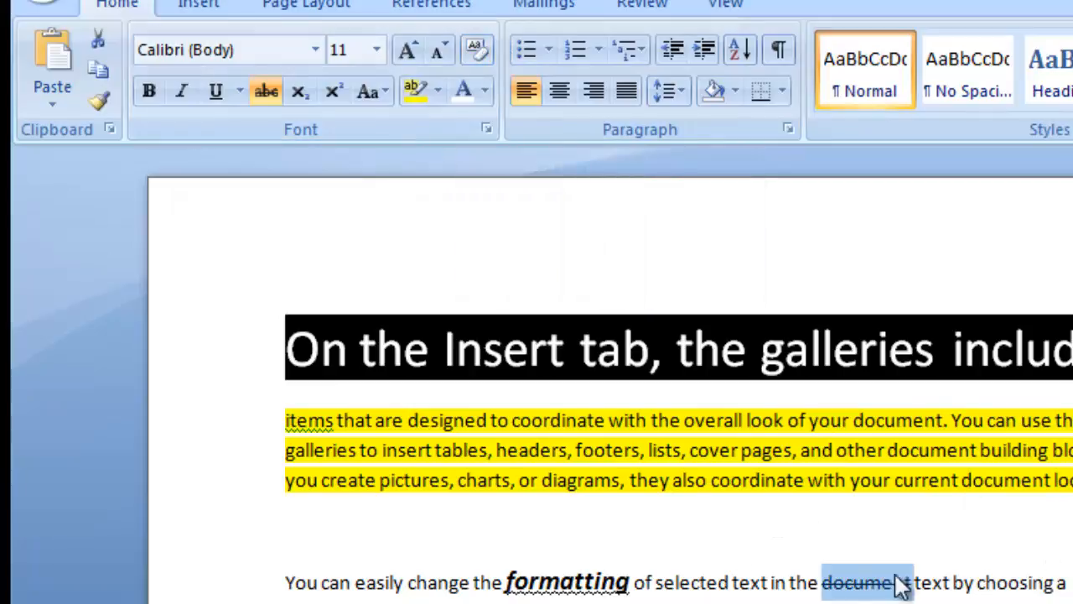
left_click(476, 51)
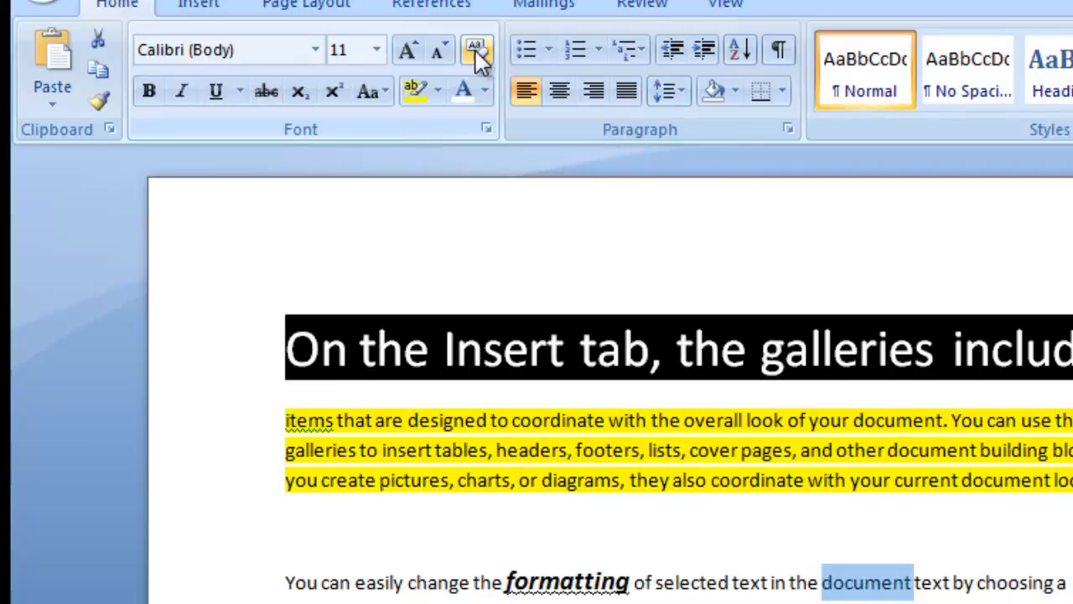
left_click(952, 598)
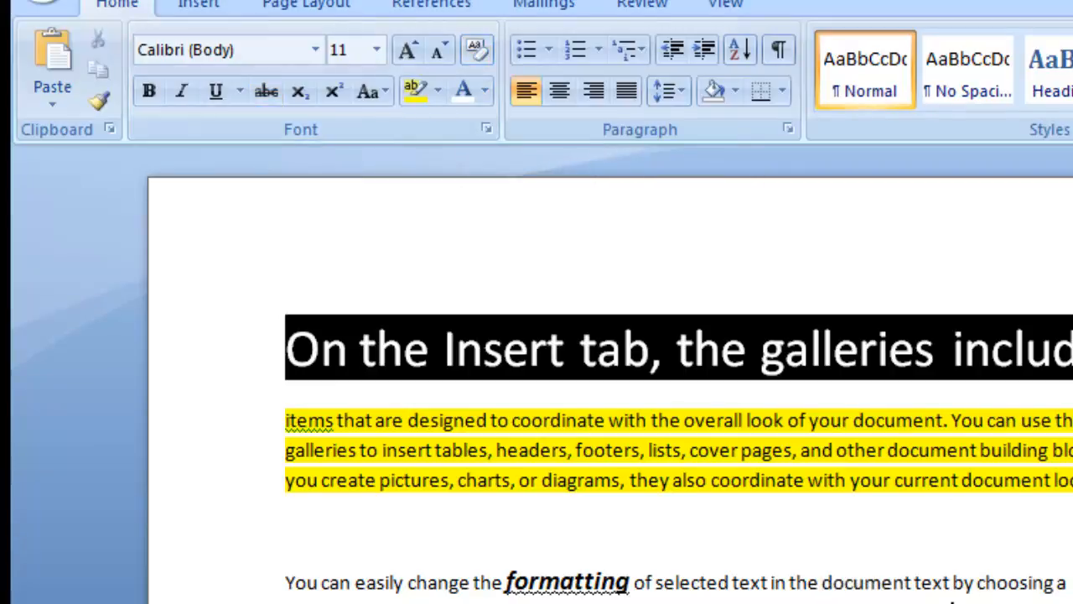
double_click(565, 579)
left_click(475, 50)
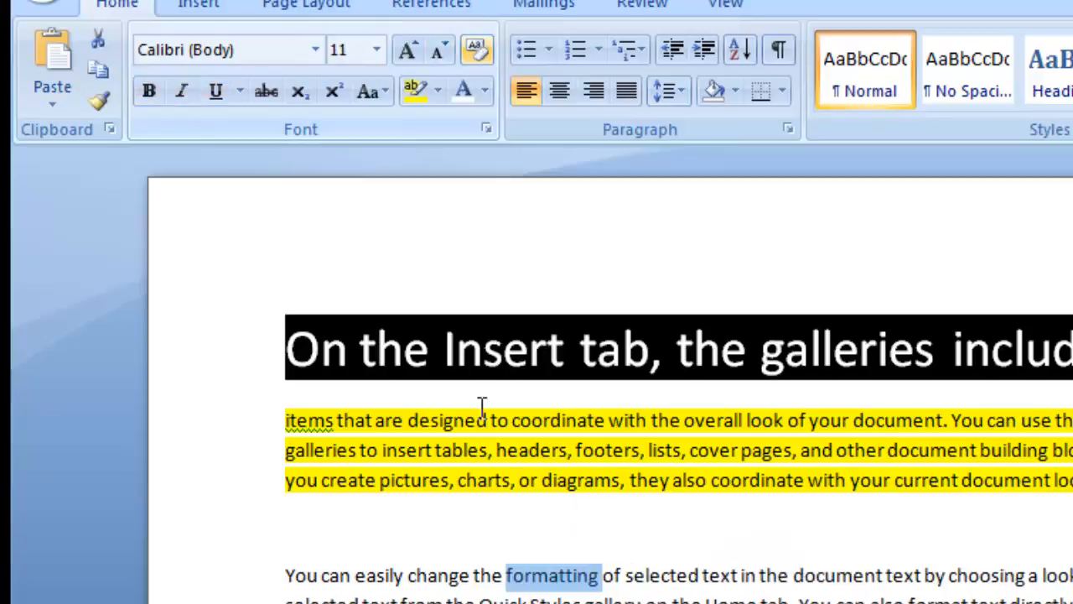
left_click(473, 588)
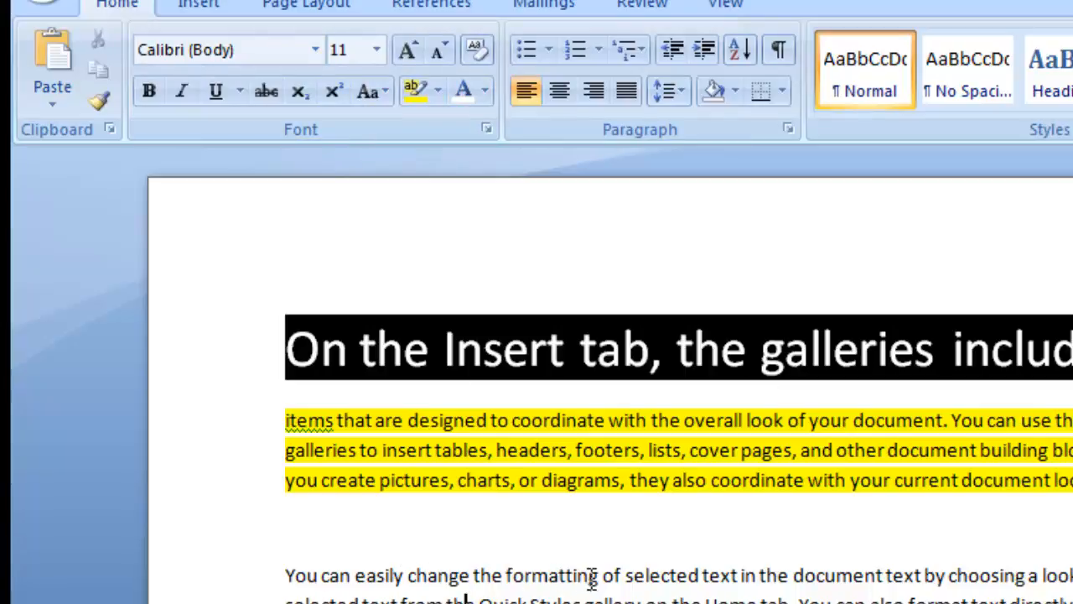
- Change the phrase "You can easily change the formatting" at the start of the second body paragraph to lowercase
left_click_drag(600, 575, 285, 575)
left_click(483, 95)
left_click(484, 94)
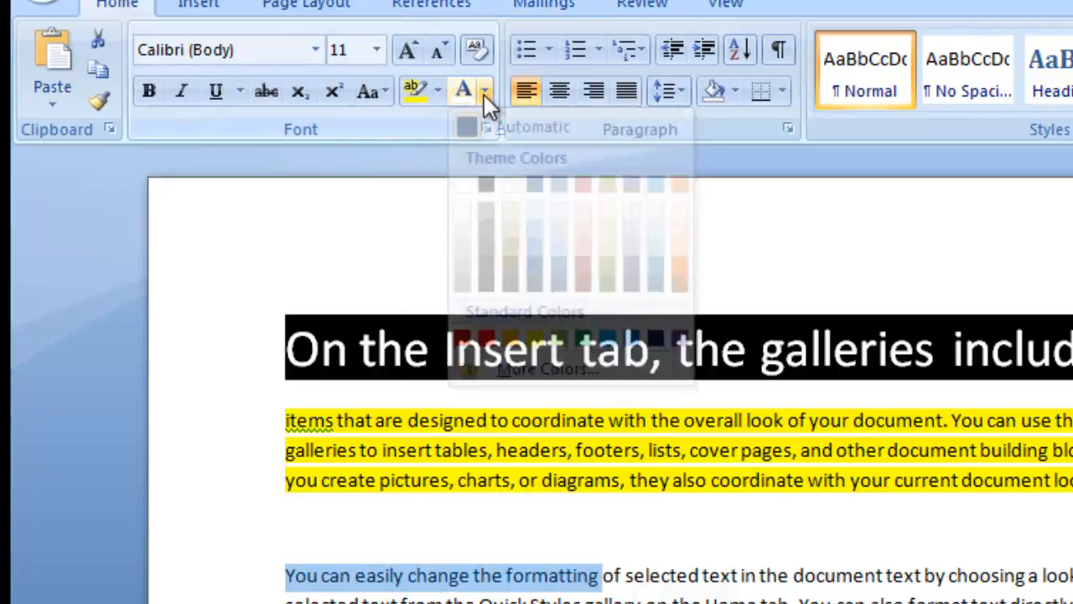
left_click(385, 94)
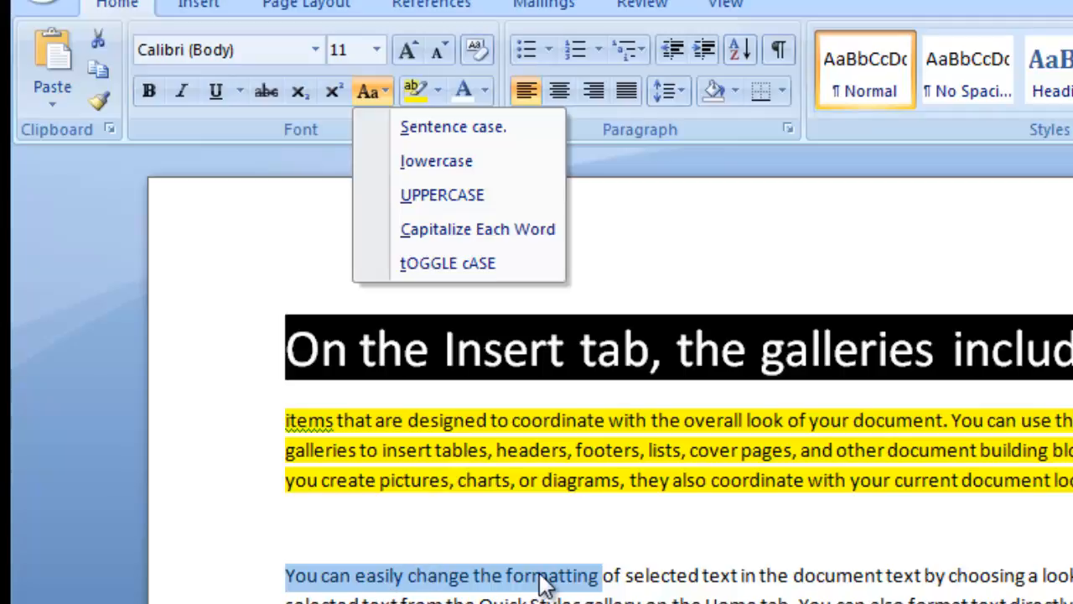
left_click(463, 165)
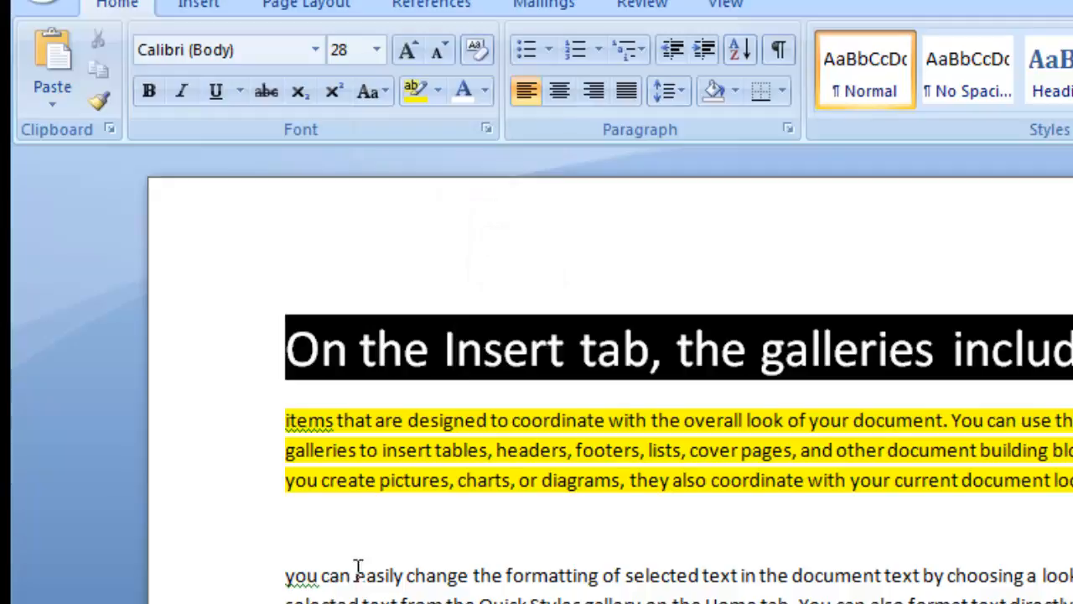
- Change the words "you can easily change the" at the start of the second body paragraph to UPPERCASE
left_click_drag(598, 577, 287, 567)
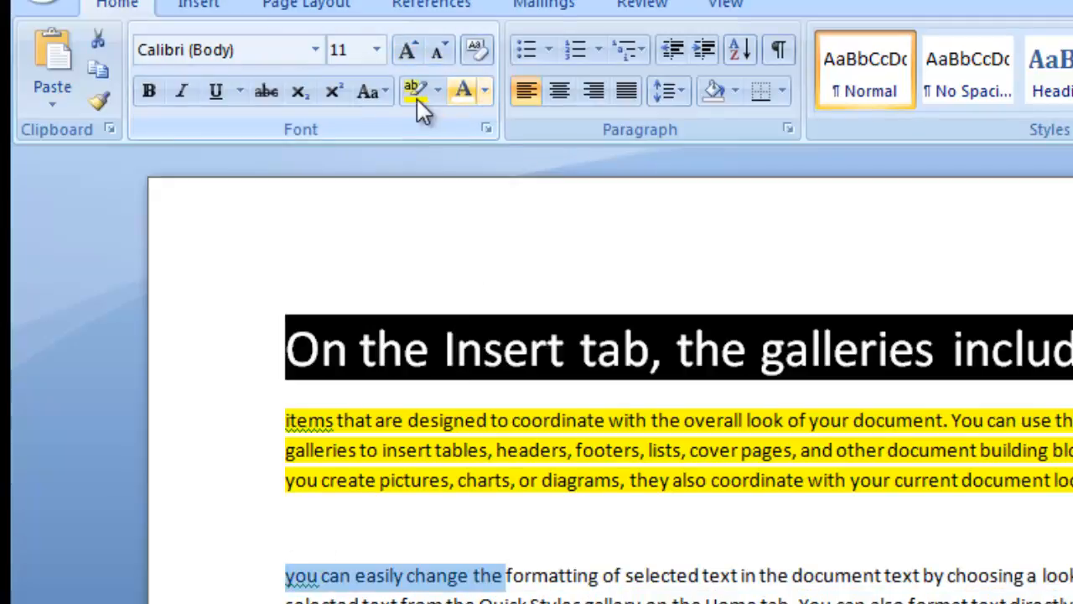
left_click(385, 93)
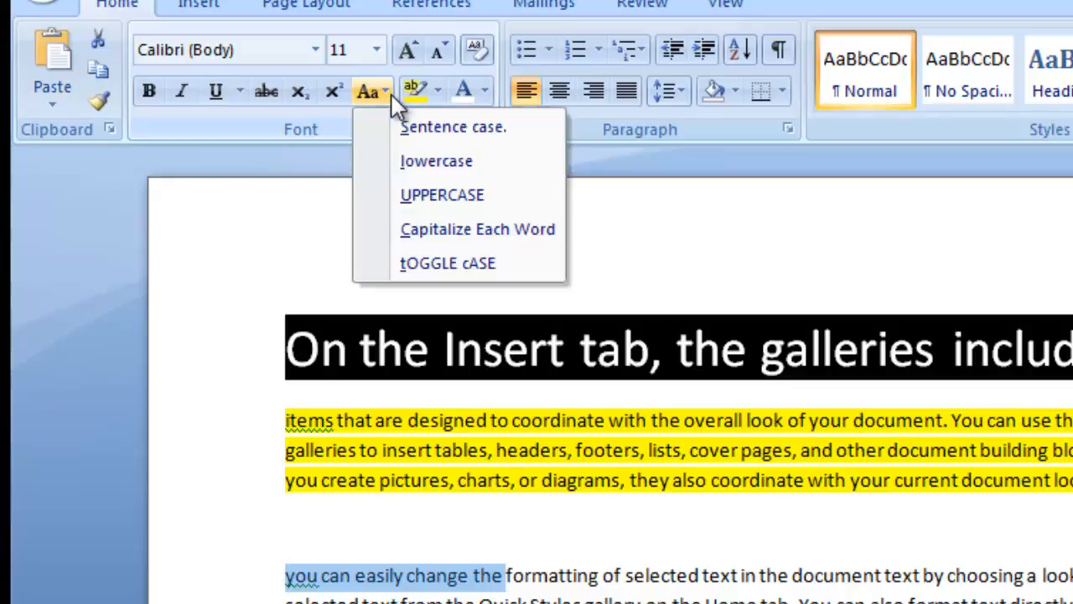
left_click(427, 194)
left_click(437, 544)
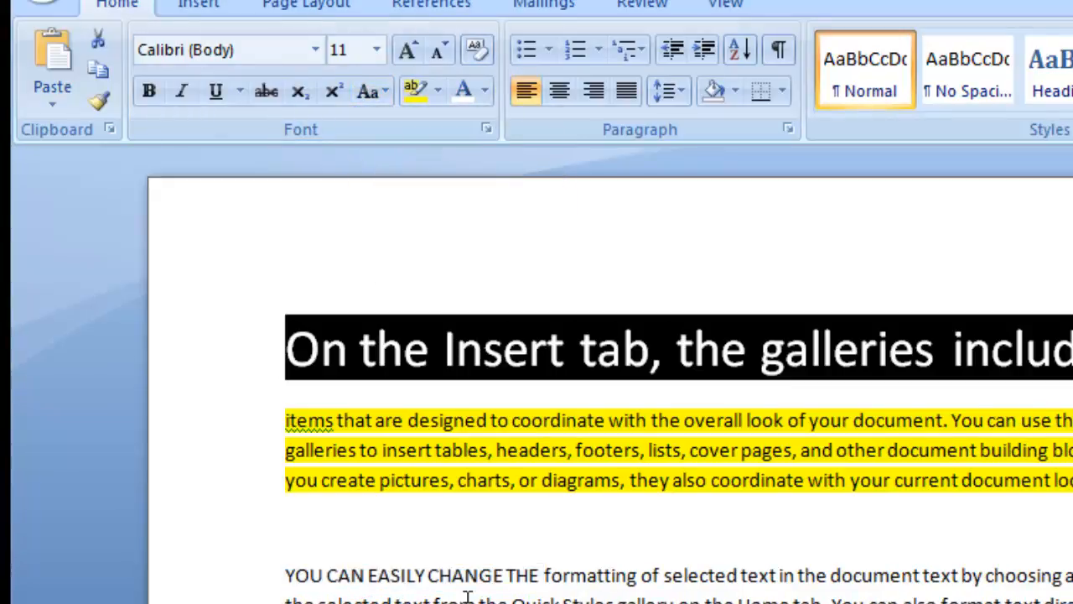
- Apply Capitalize Each Word to the uppercase words at the start of the second body paragraph
left_click_drag(539, 577, 306, 503)
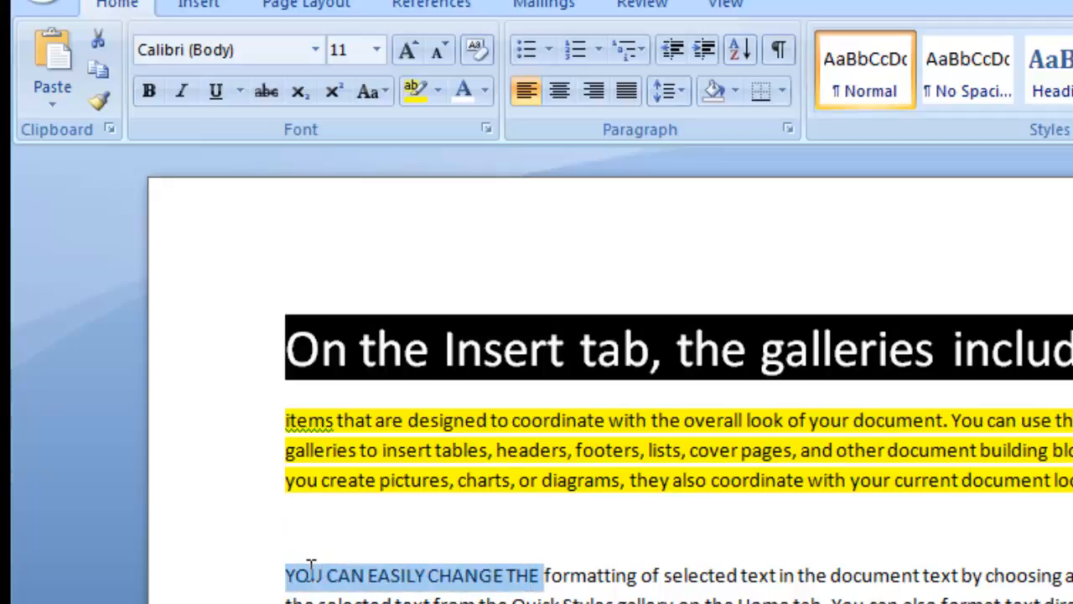
left_click(383, 94)
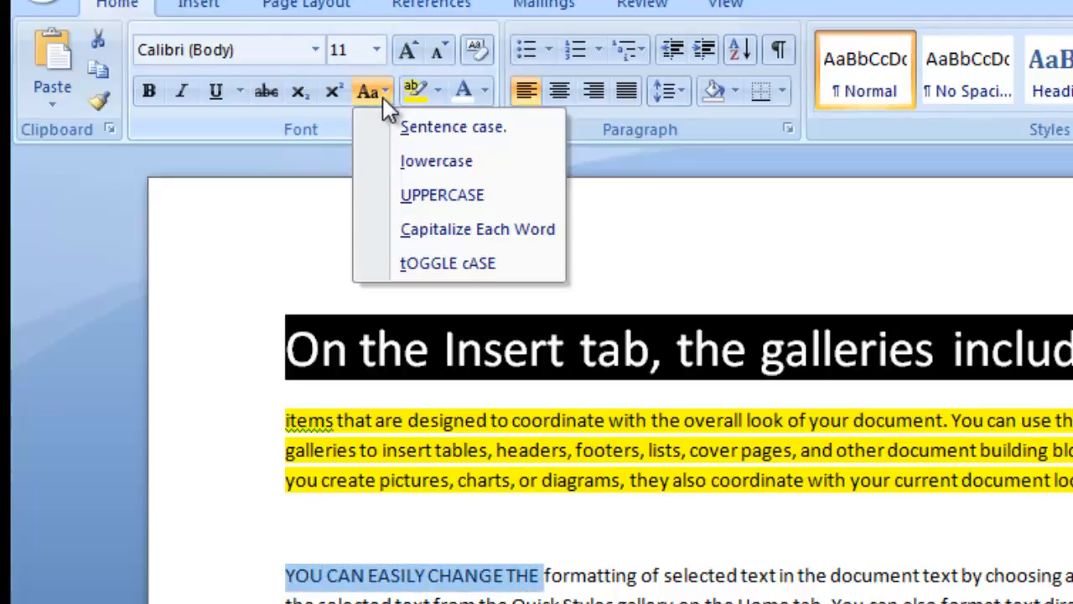
left_click(446, 229)
left_click(445, 348)
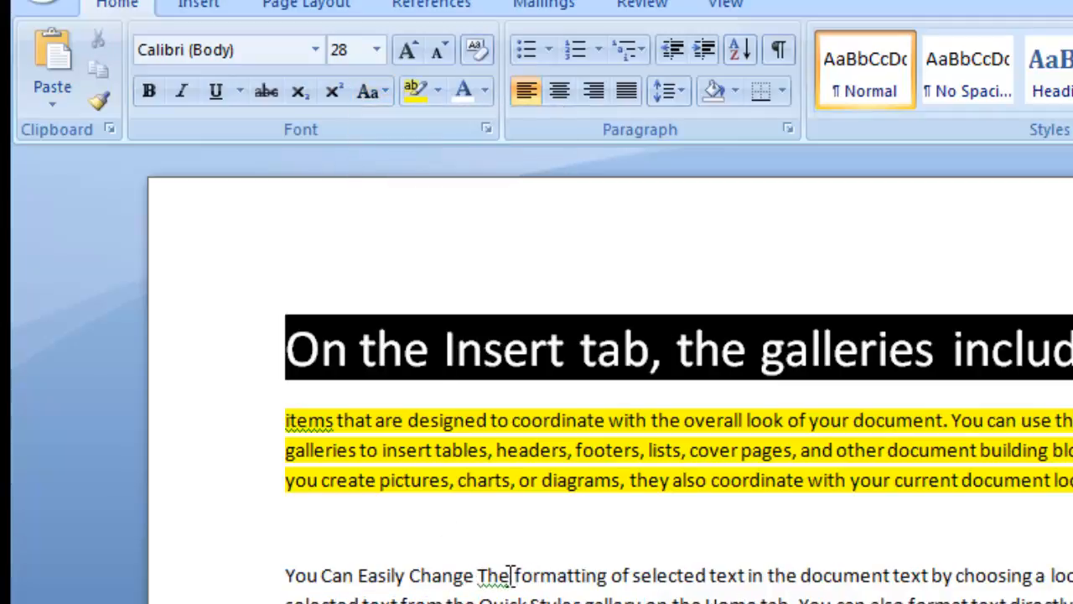
triple_click(506, 576)
double_click(342, 577)
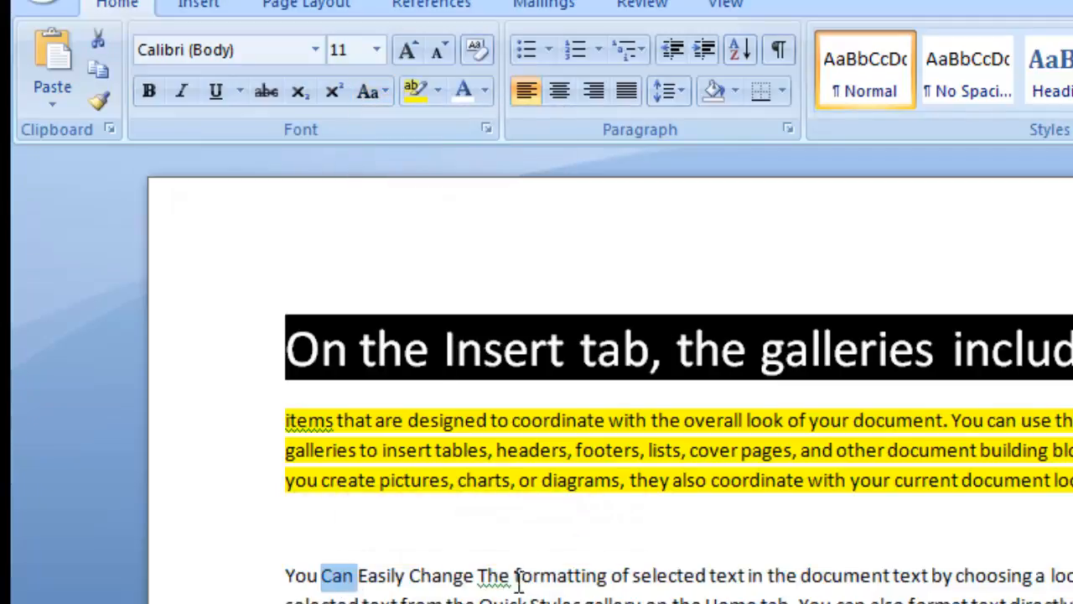
left_click_drag(501, 577, 321, 576)
left_click(285, 577)
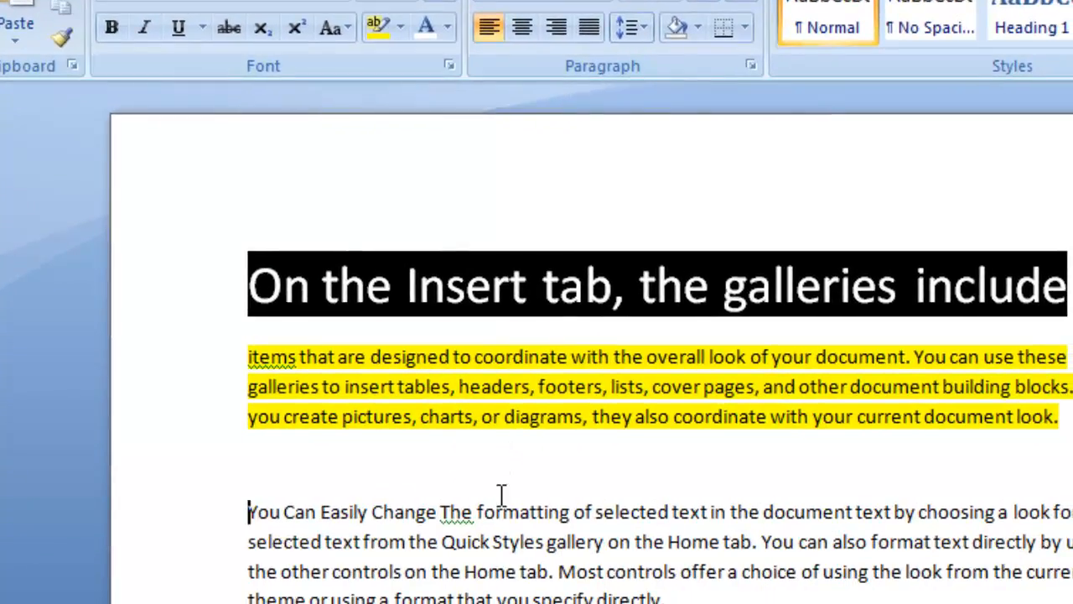
triple_click(477, 515)
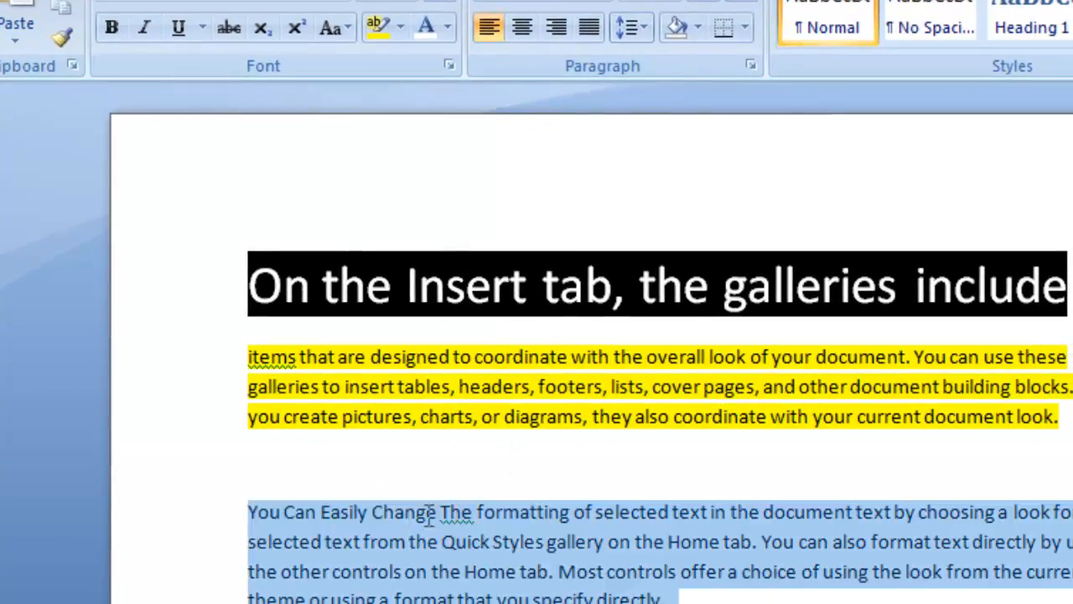
left_click(460, 538)
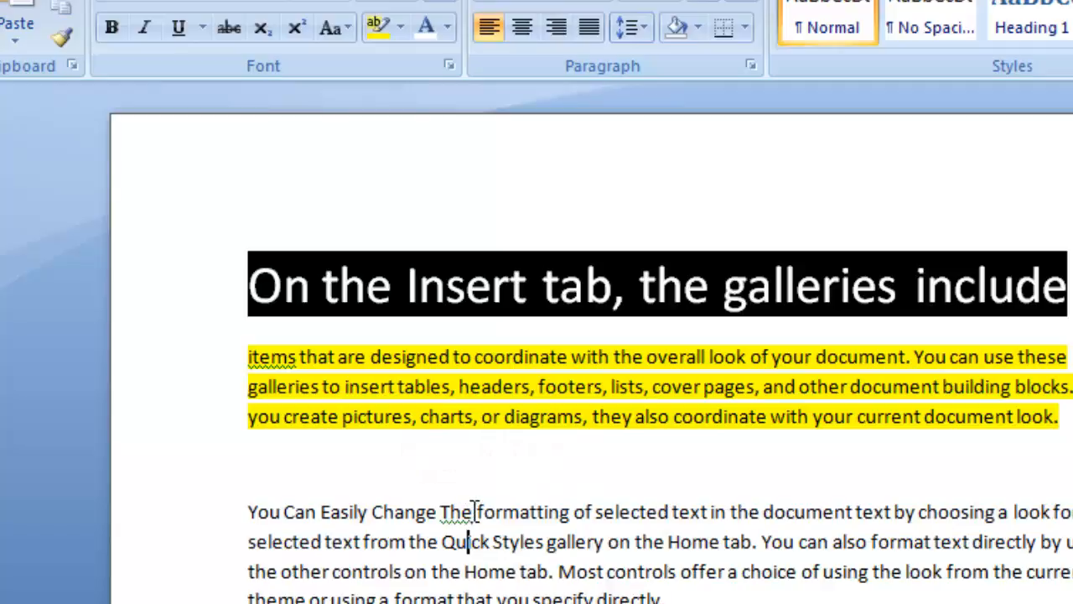
triple_click(412, 520)
double_click(407, 511)
left_click(478, 513)
double_click(479, 511)
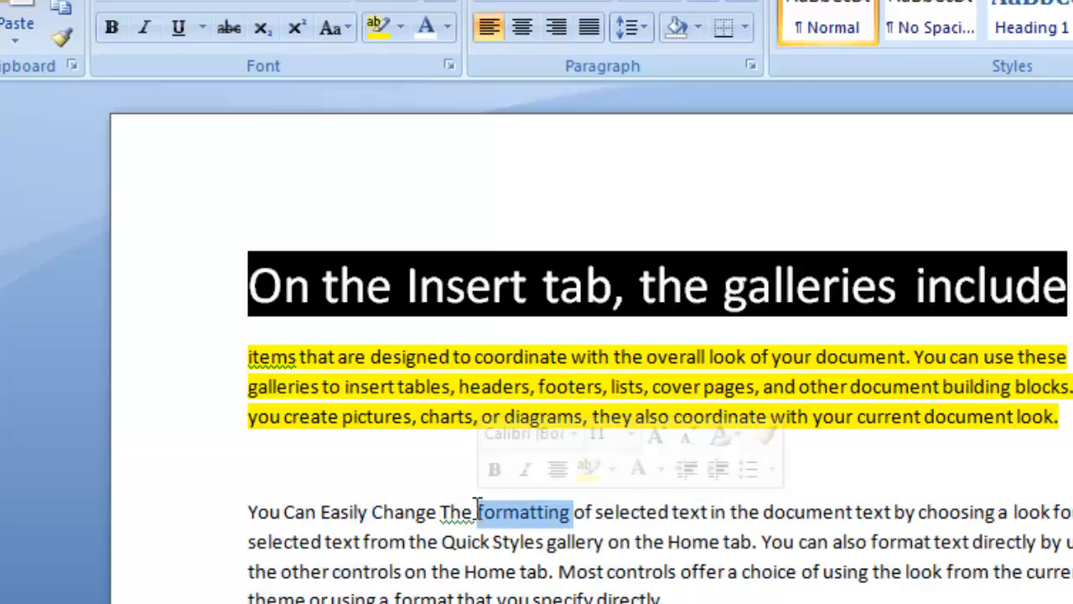
- Apply tOGGLE cASE to the words "You Can Easily Change The" at the start of the second body paragraph
left_click(472, 511)
left_click_drag(474, 511, 245, 503)
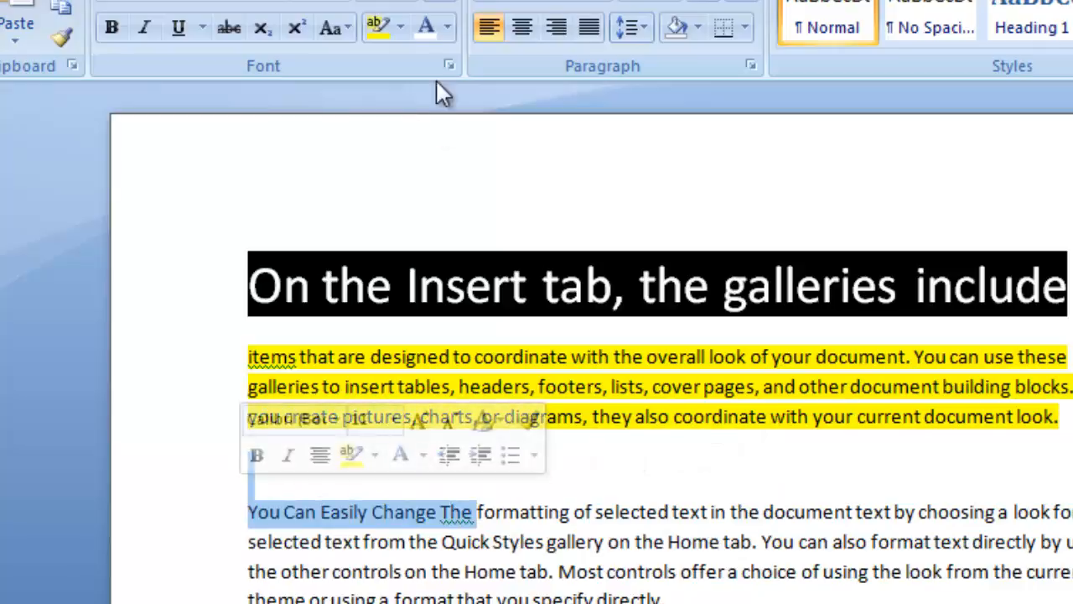
left_click(343, 22)
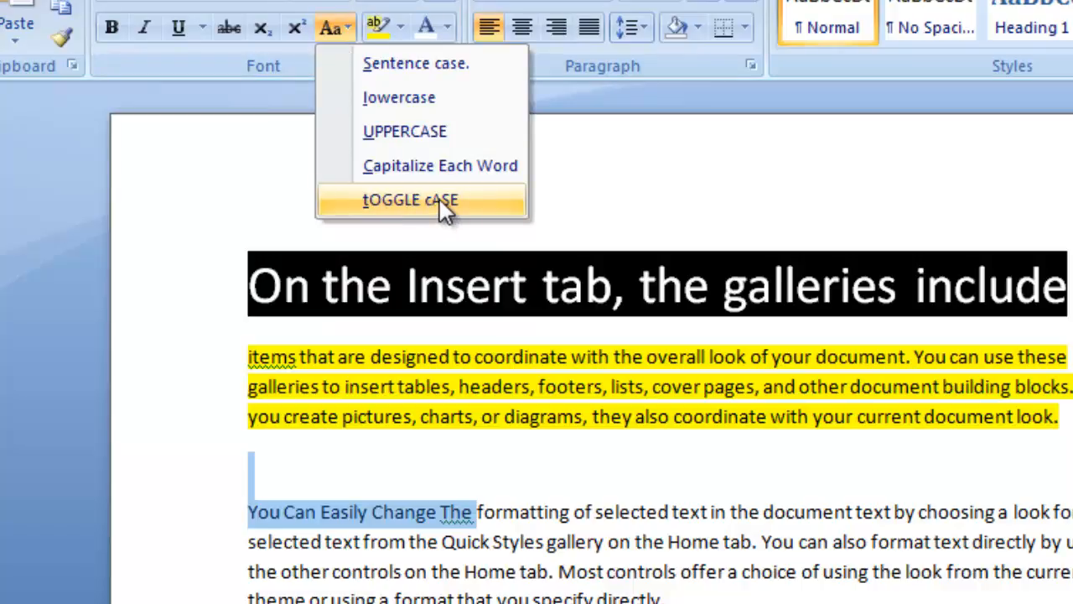
left_click(444, 203)
left_click(438, 541)
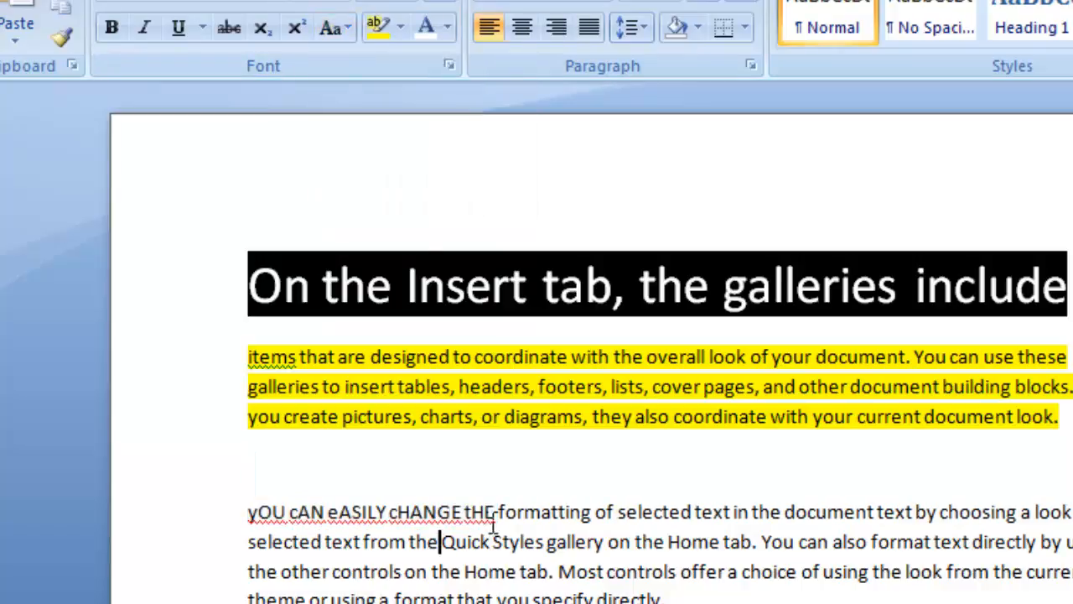
- Dismiss the Windows color scheme message and change the entire second body paragraph to UPPERCASE
left_click_drag(496, 511, 255, 516)
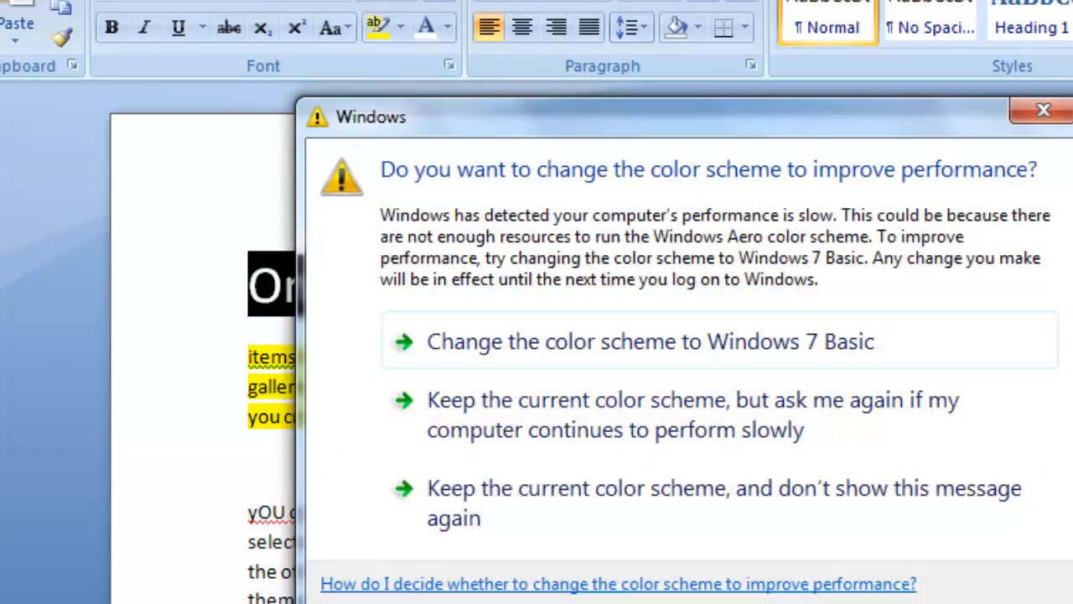
left_click(1039, 110)
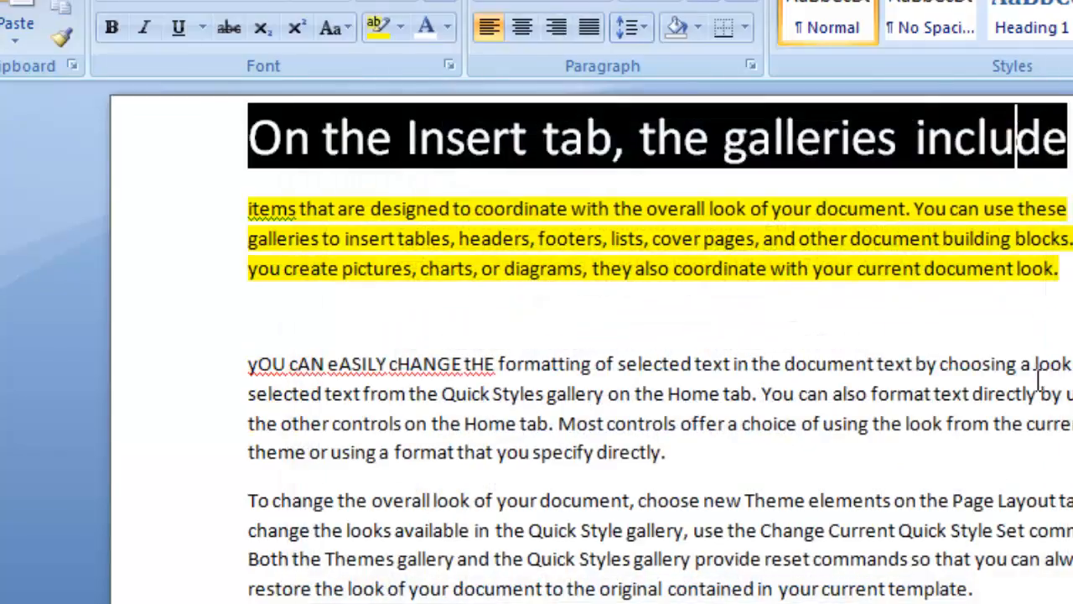
triple_click(484, 362)
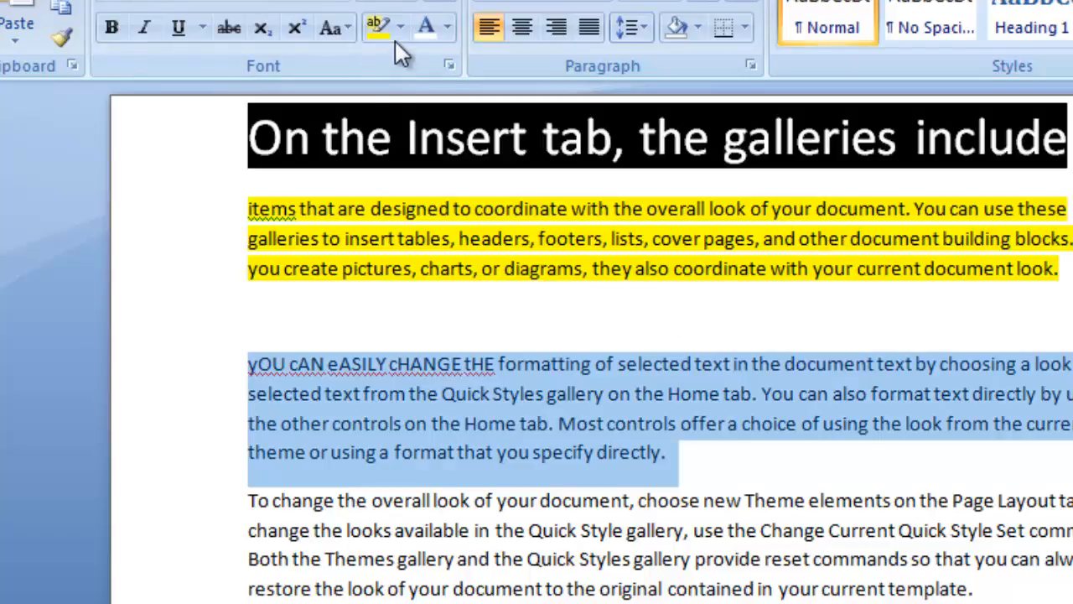
left_click(338, 31)
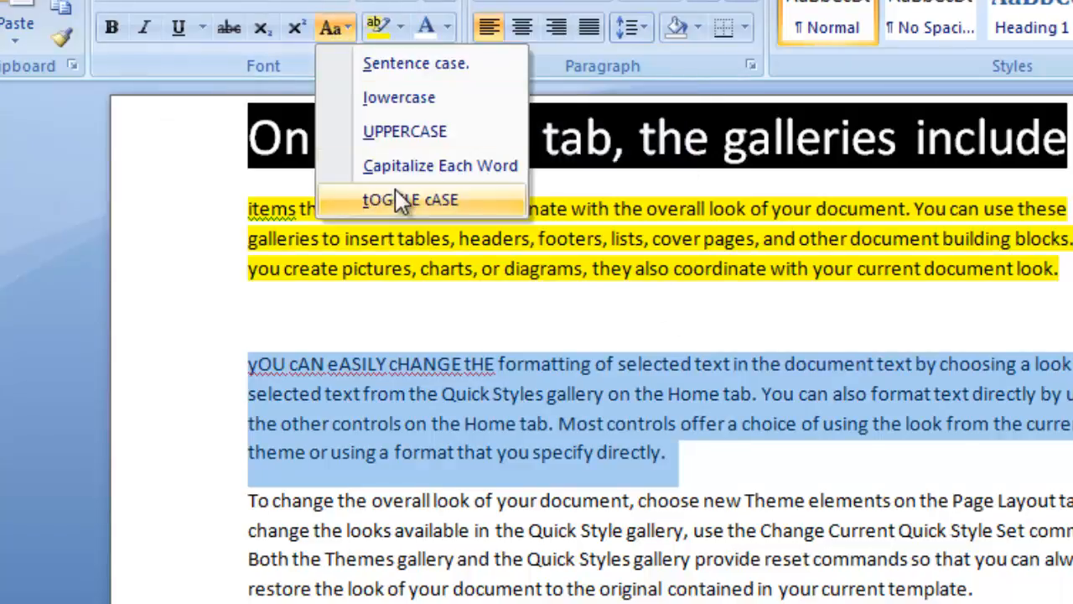
left_click(413, 144)
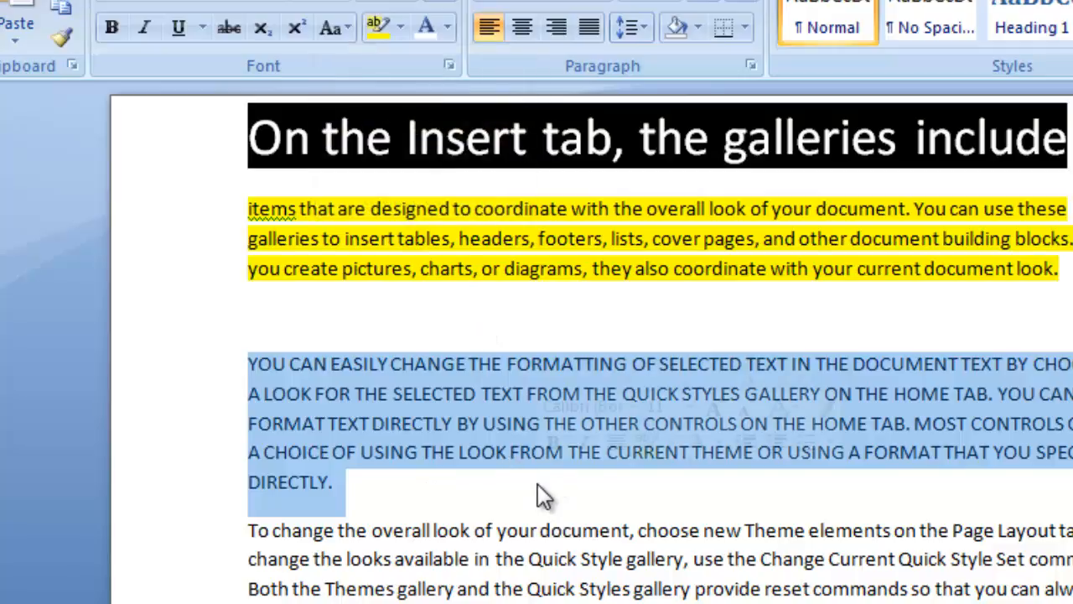
- Apply Capitalize Each Word to the entire second body paragraph
left_click(348, 34)
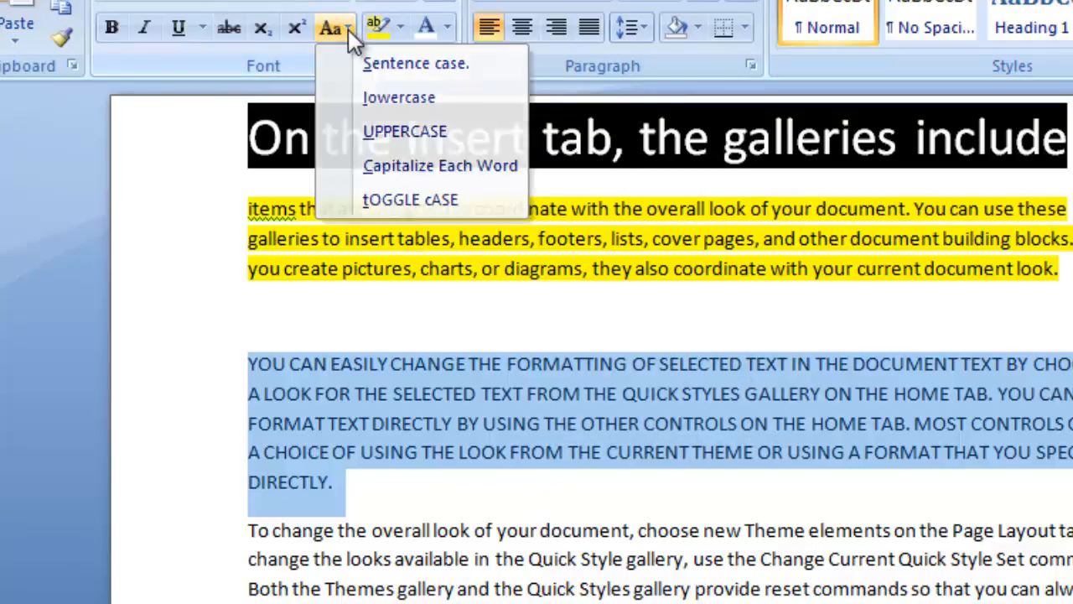
left_click(337, 26)
left_click(337, 27)
left_click(338, 28)
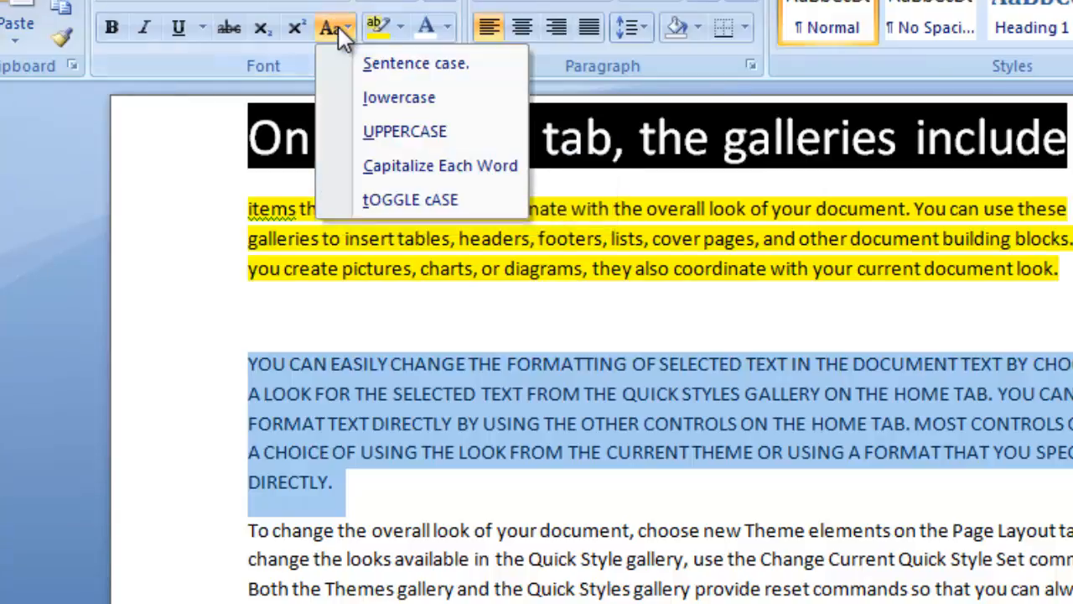
left_click(437, 172)
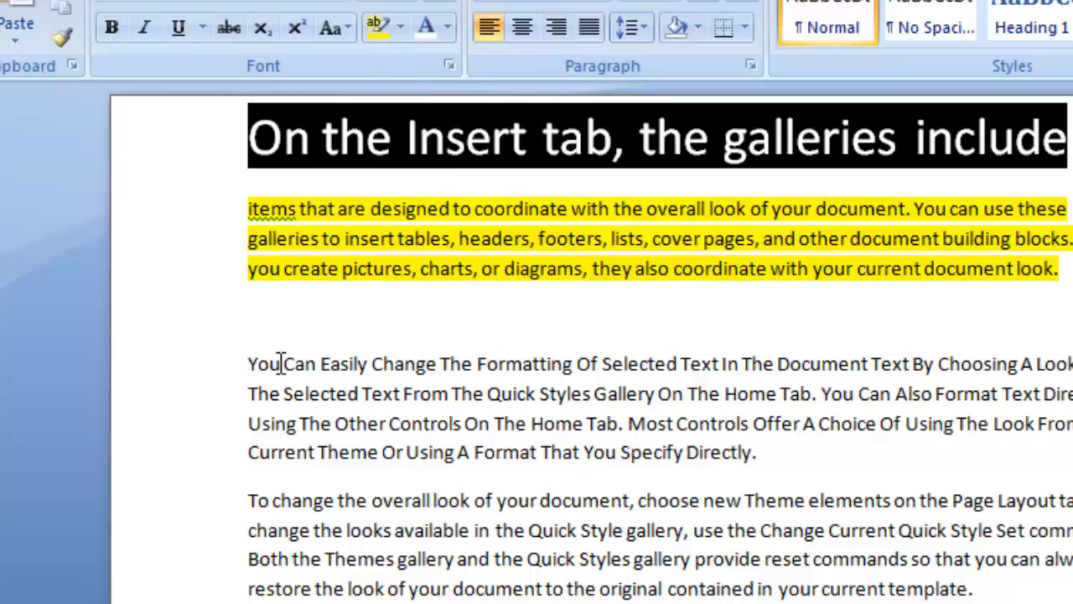
- Try the filled round bullet on the empty line above the second body paragraph, remove it, and apply the four-diamond bullet instead
left_click(285, 323)
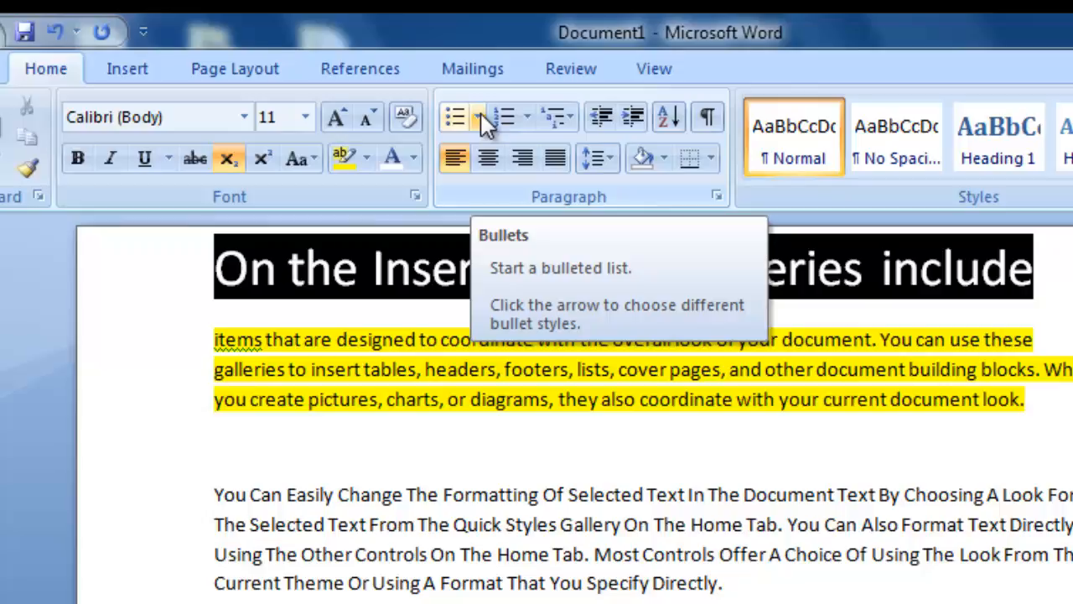
left_click(477, 115)
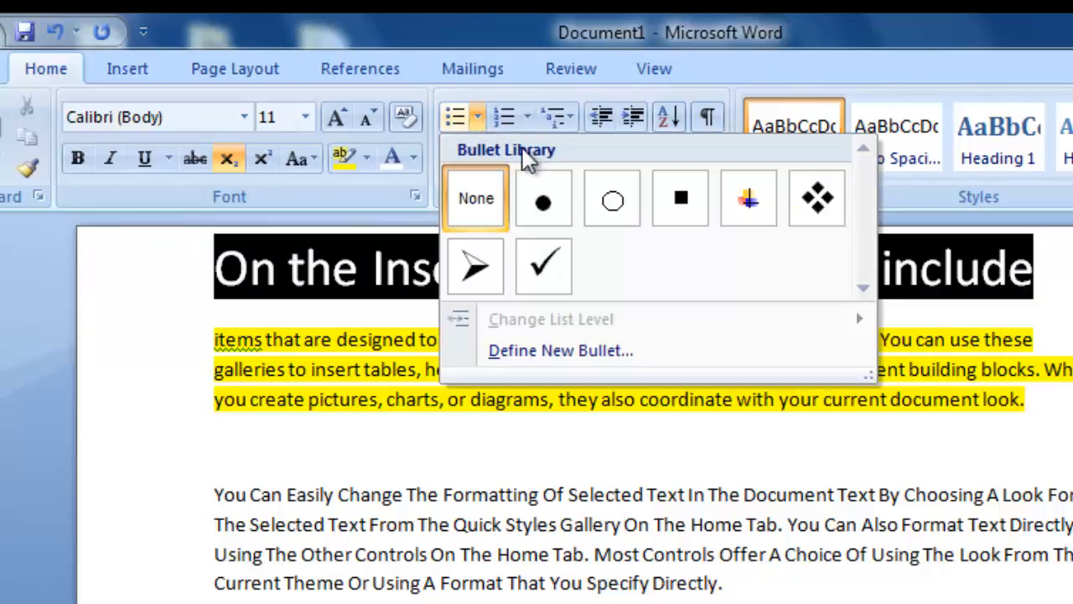
left_click(547, 205)
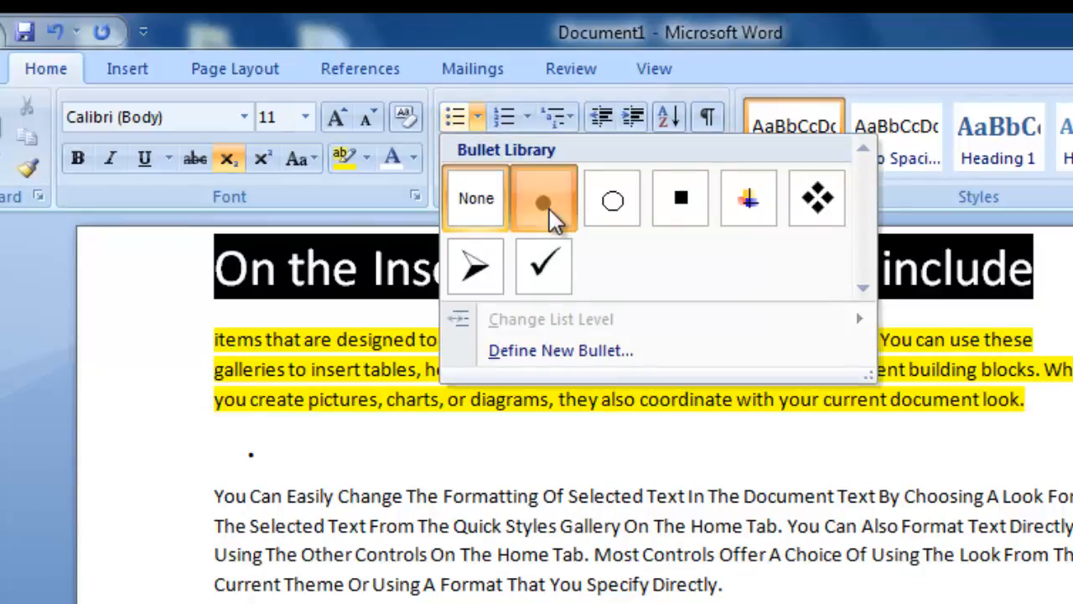
left_click(464, 116)
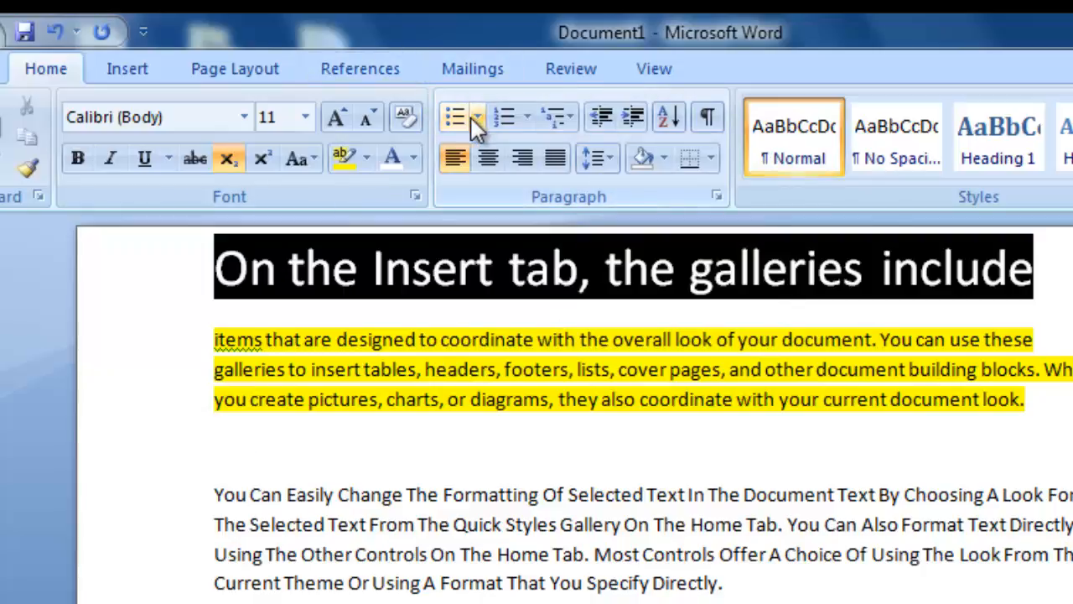
left_click(476, 116)
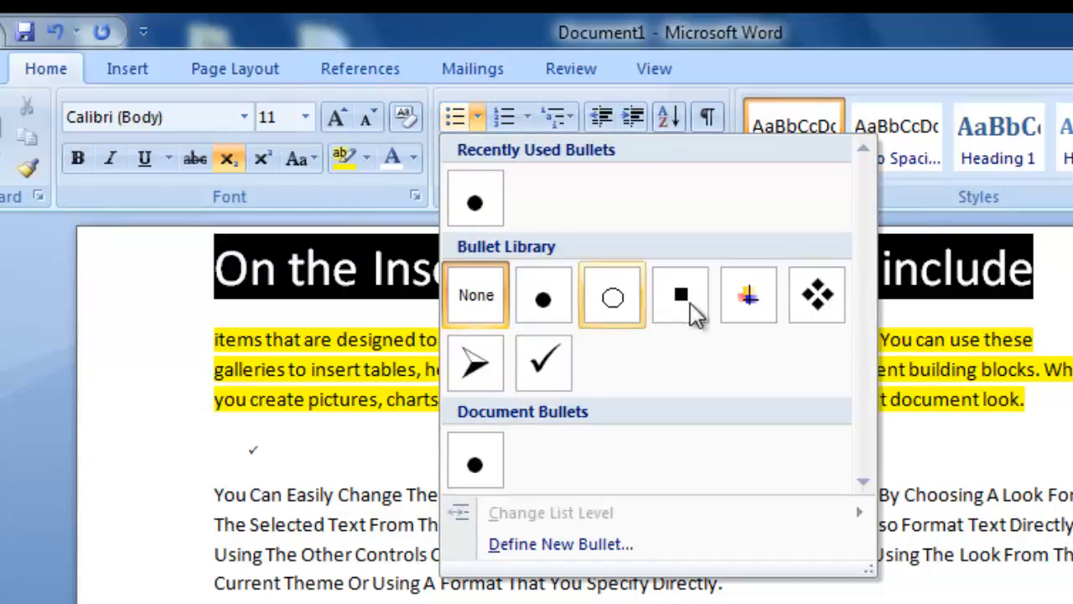
left_click(815, 302)
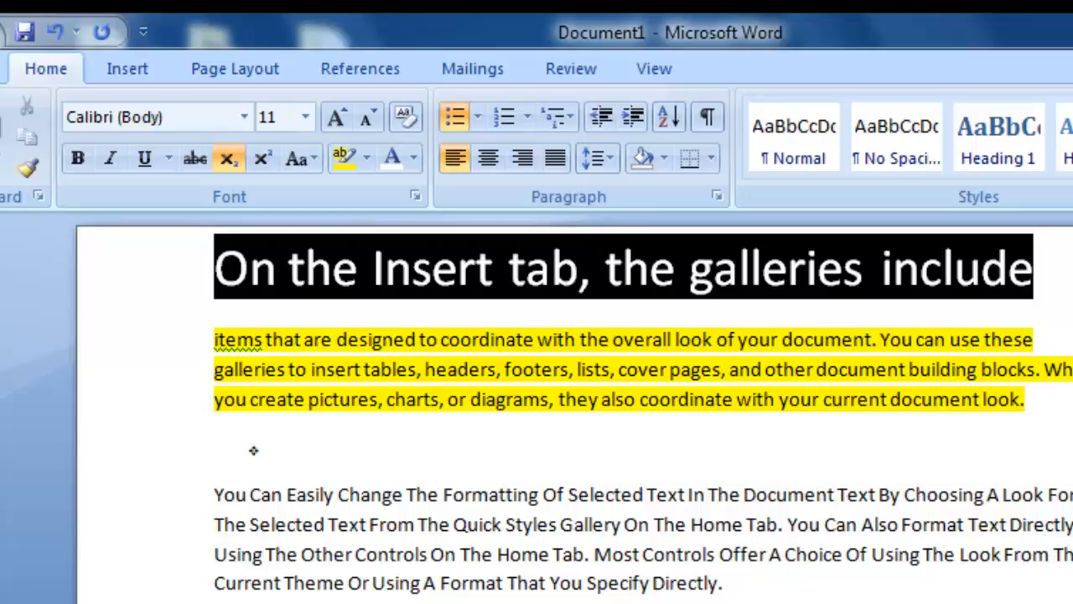
- Add a new line reading "Parts of xyz" directly below the yellow-highlighted paragraph
left_click(1054, 396)
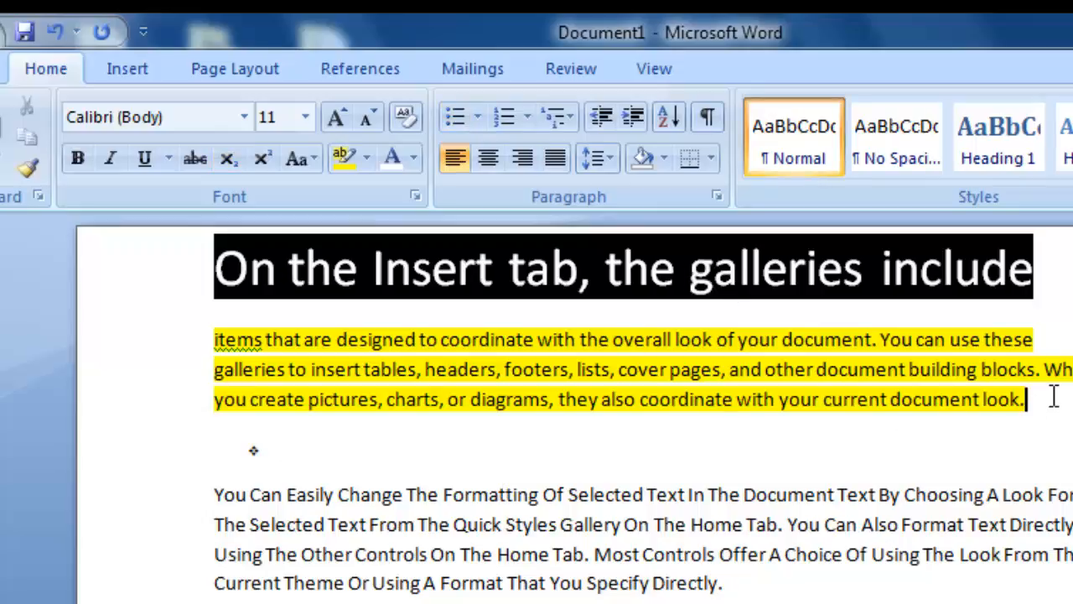
key("Return")
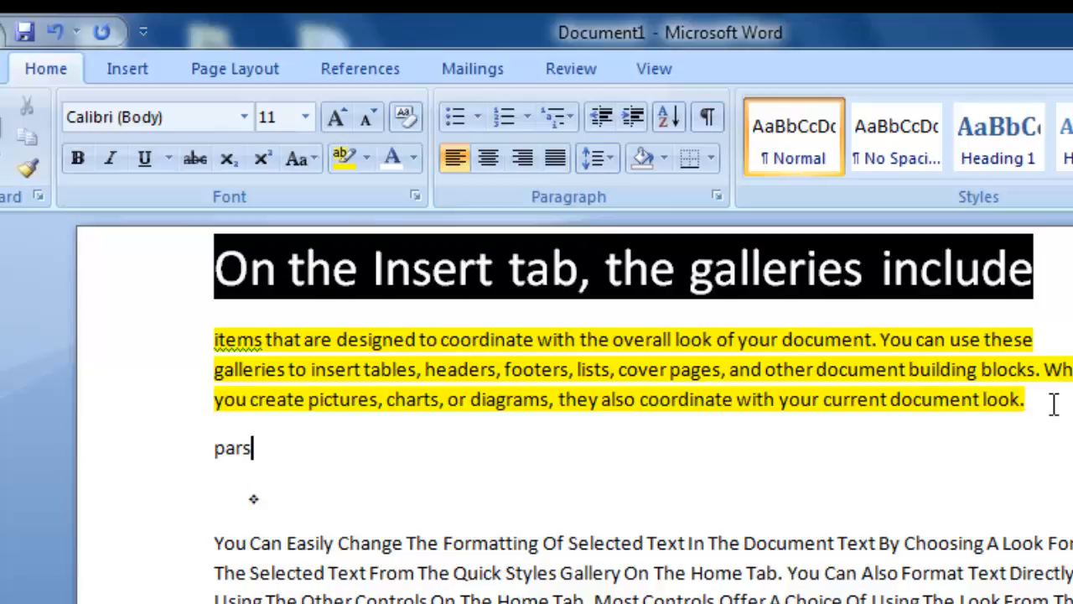
type("s of  xyz")
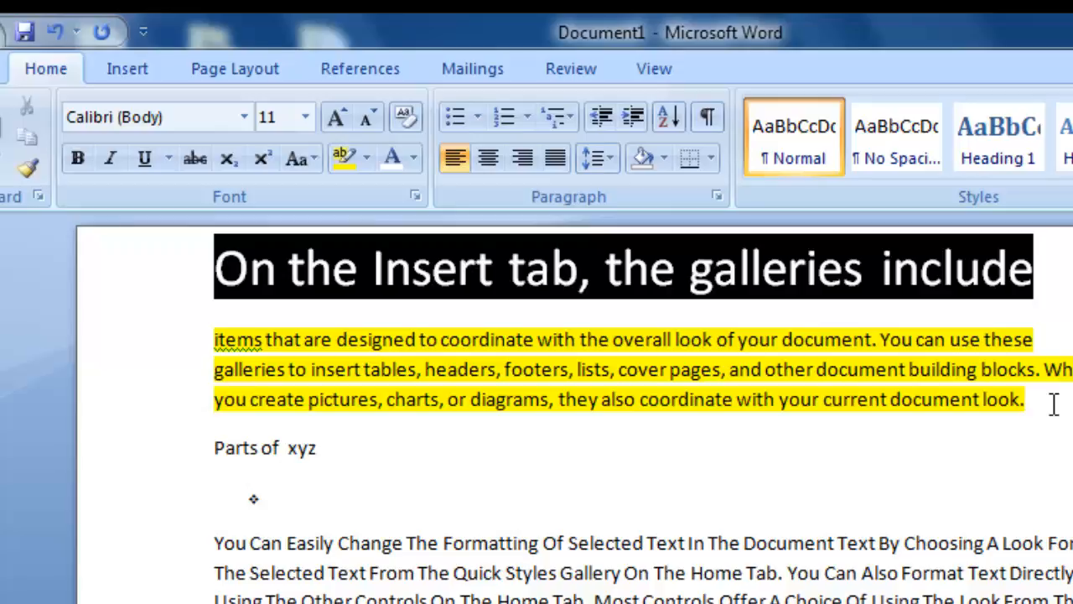
- Enter three filler items in the four-diamond bulleted list: "hjfjhfjfjhhjhj", "hghjgjhghjhjj" and "ghghfhjfjhfjhj"
left_click(284, 498)
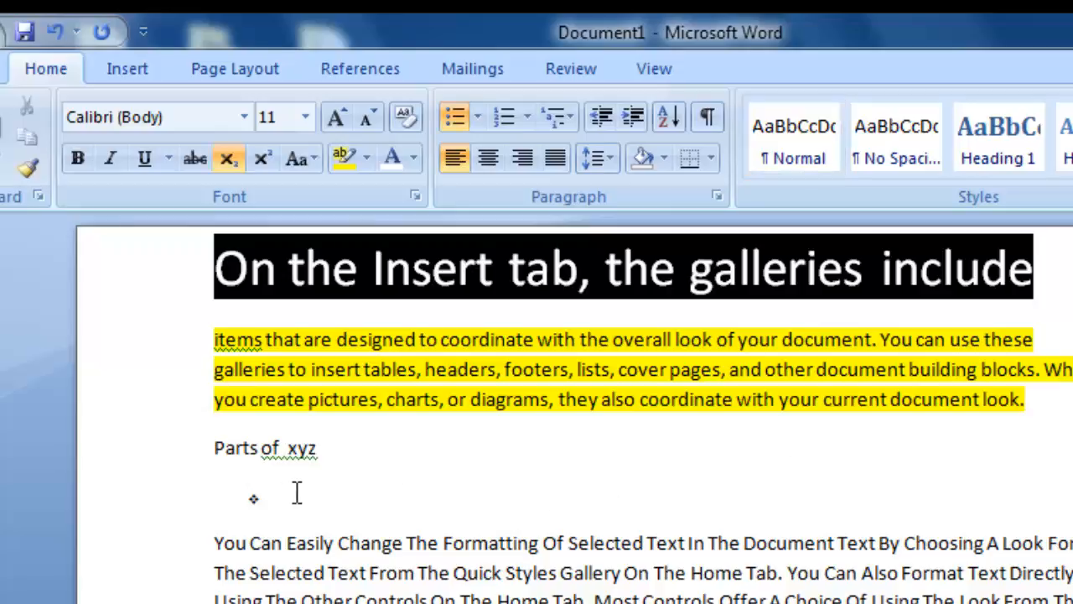
type("hjfjhfjfjhhjhj")
key("Return")
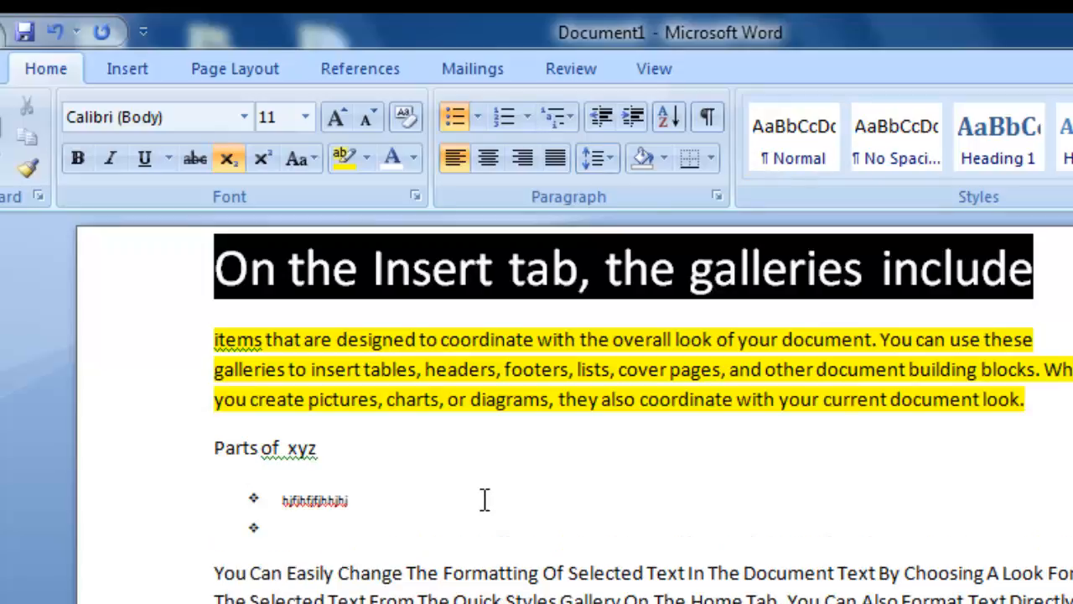
type("hghjgjhghjj")
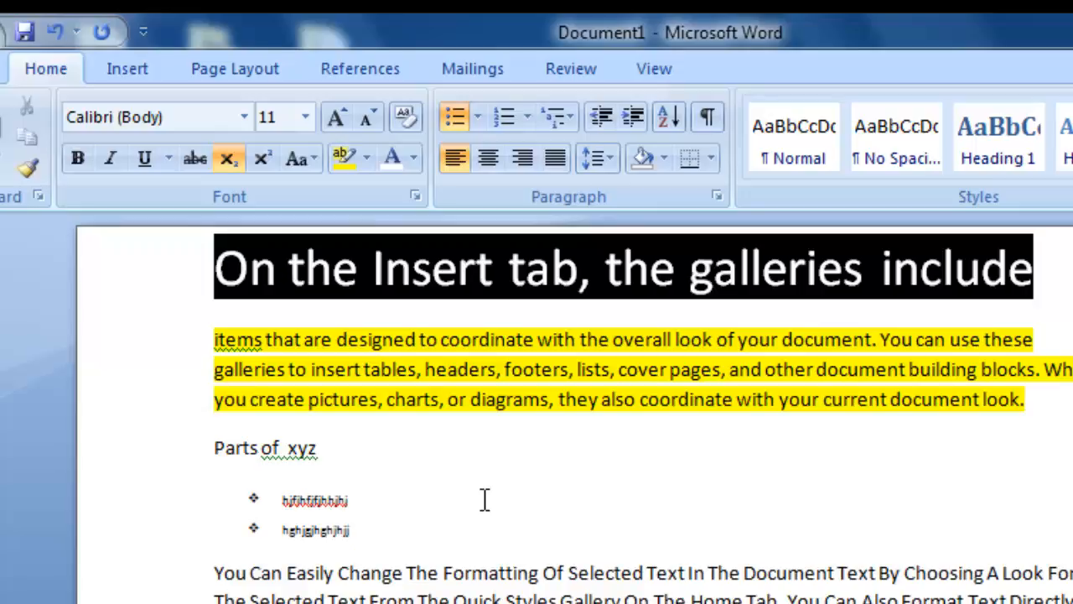
key("Return")
type("ghghfhjfjhfjhj")
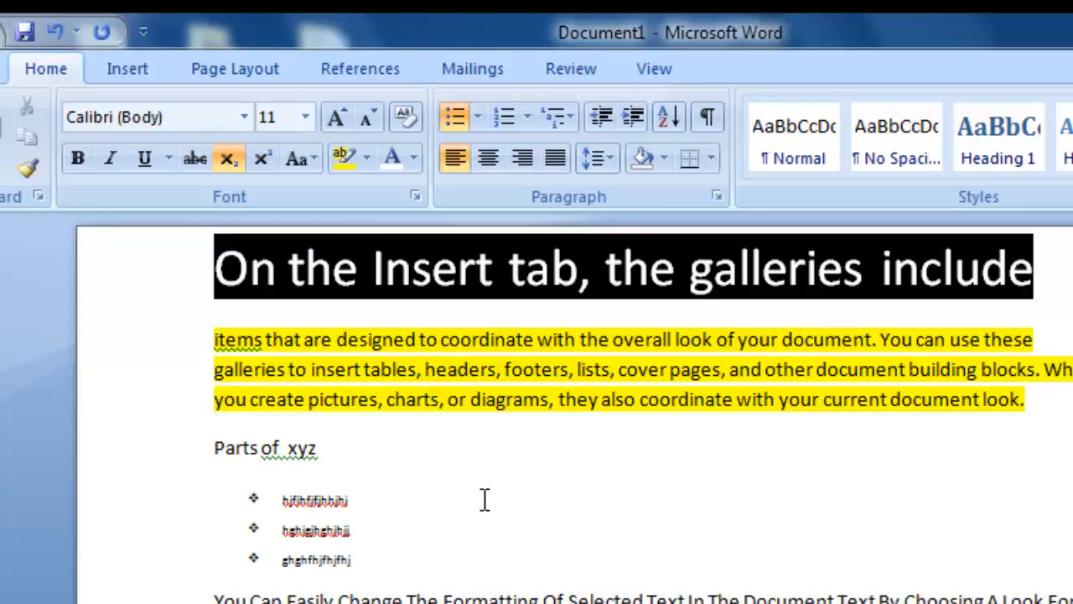
- Select all three bulleted items below "Parts of xyz" and open the Define New Bullet settings
left_click_drag(379, 556, 249, 478)
double_click(243, 469)
left_click(372, 575)
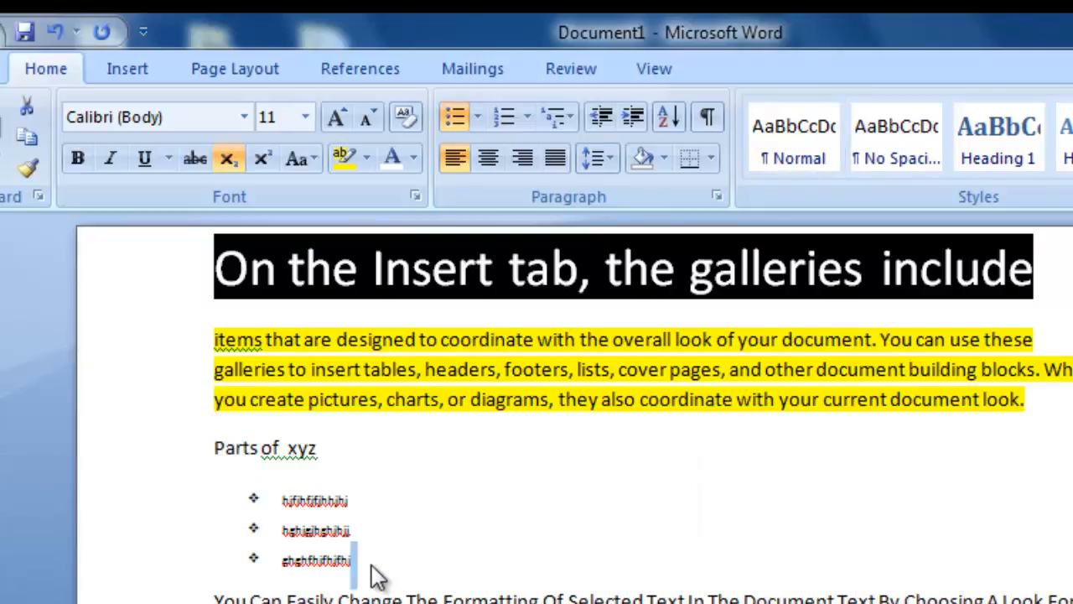
left_click_drag(371, 565, 282, 503)
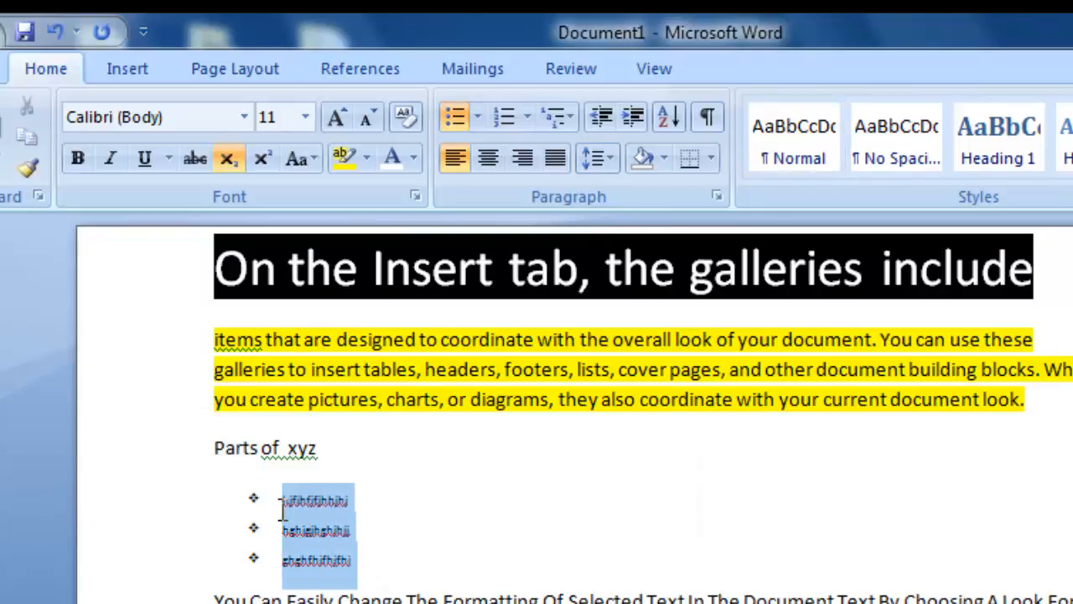
left_click(282, 500)
left_click_drag(369, 575, 307, 510)
left_click(477, 118)
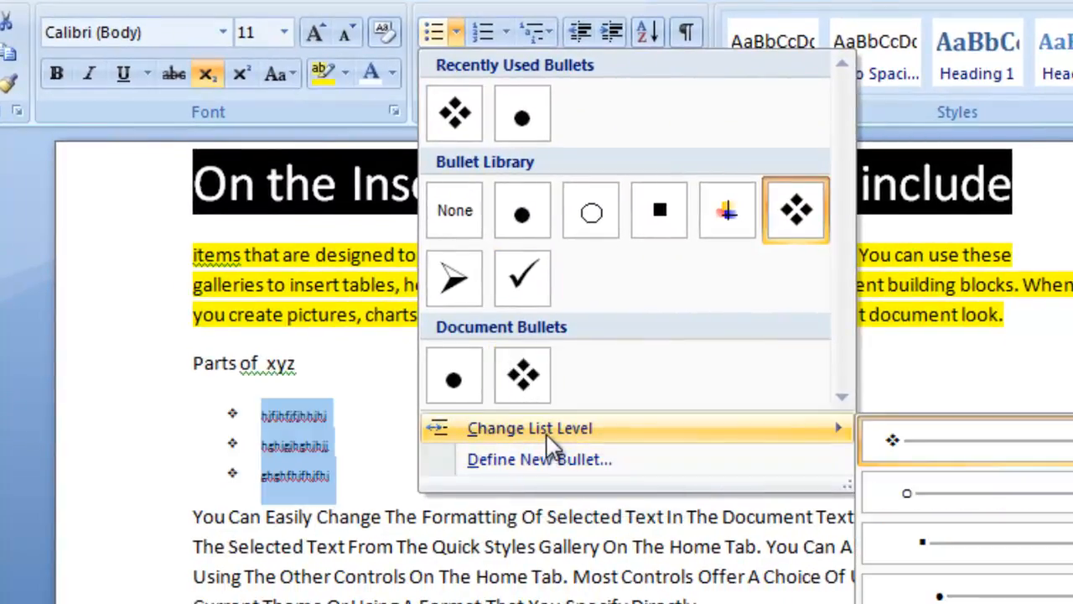
left_click(546, 460)
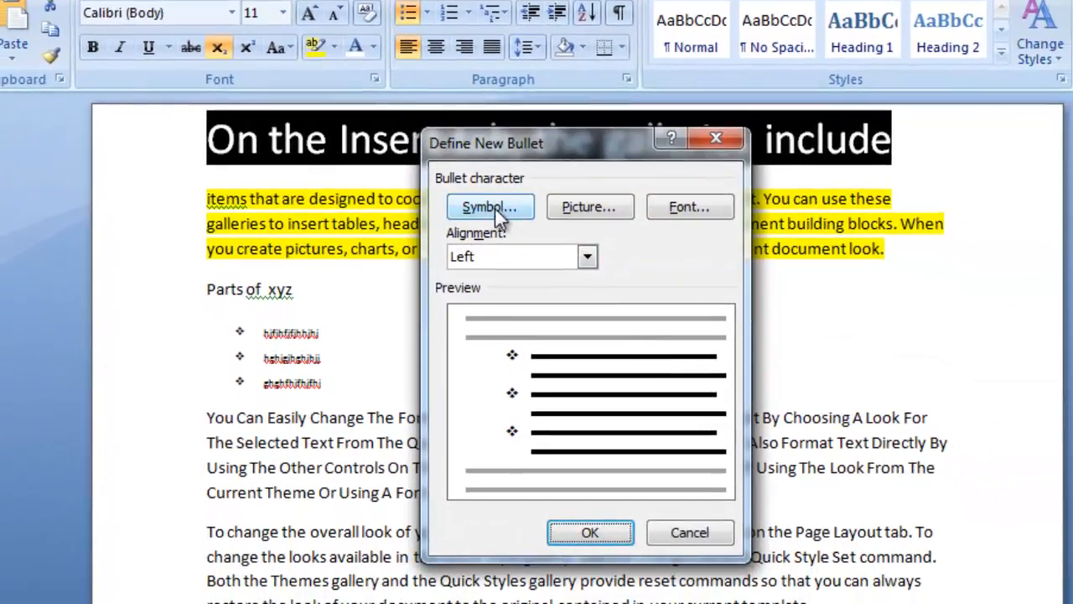
- Set the bullet character to the Wingdings Windows logo symbol, character code 255, and apply it to the three selected items
left_click(494, 208)
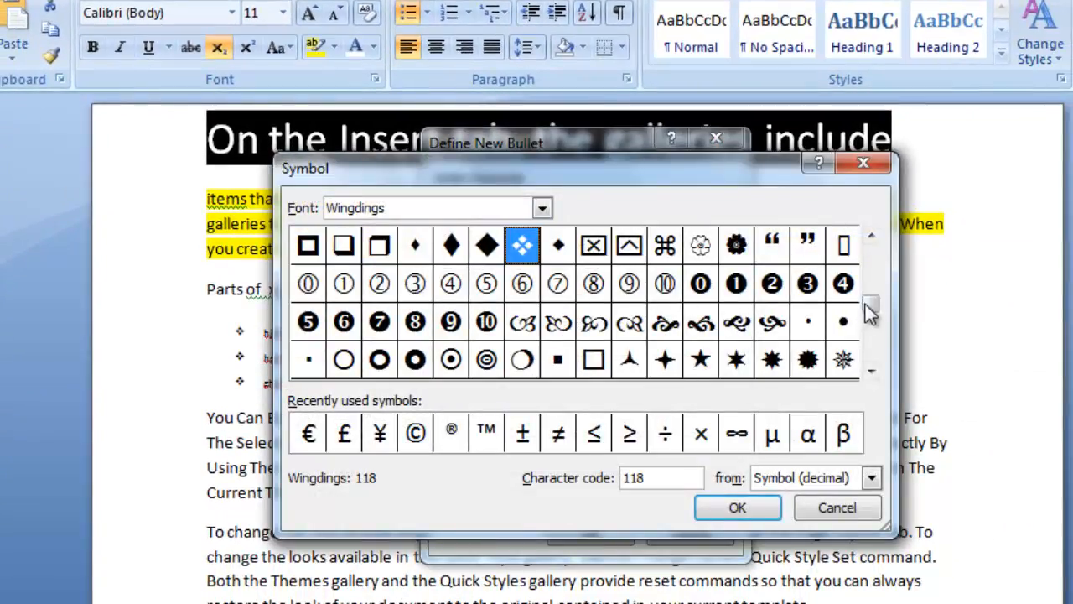
left_click_drag(872, 308, 874, 340)
left_click(873, 365)
left_click(874, 371)
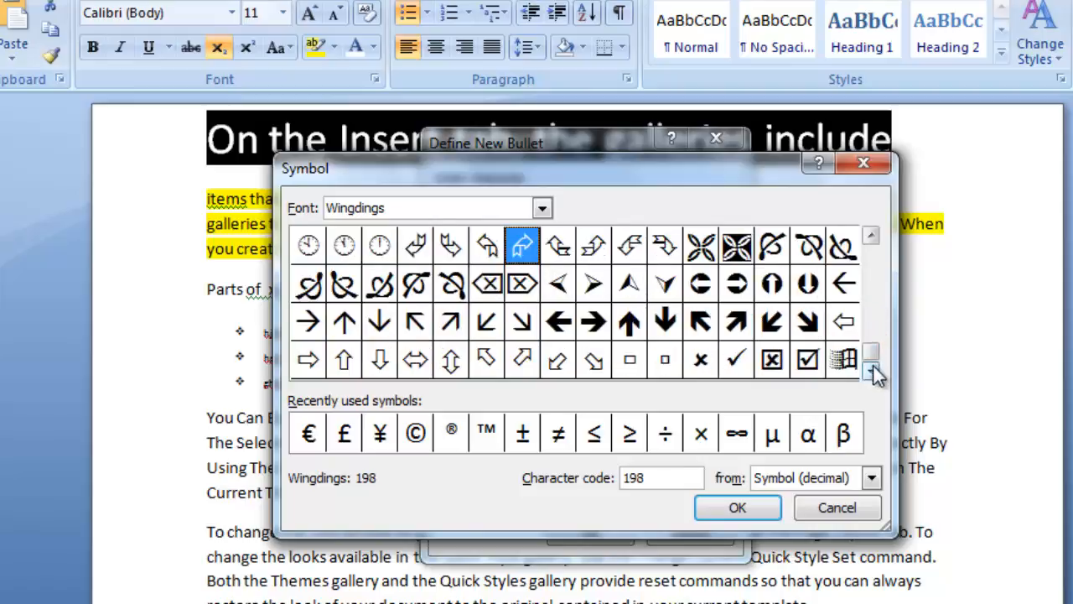
left_click(843, 360)
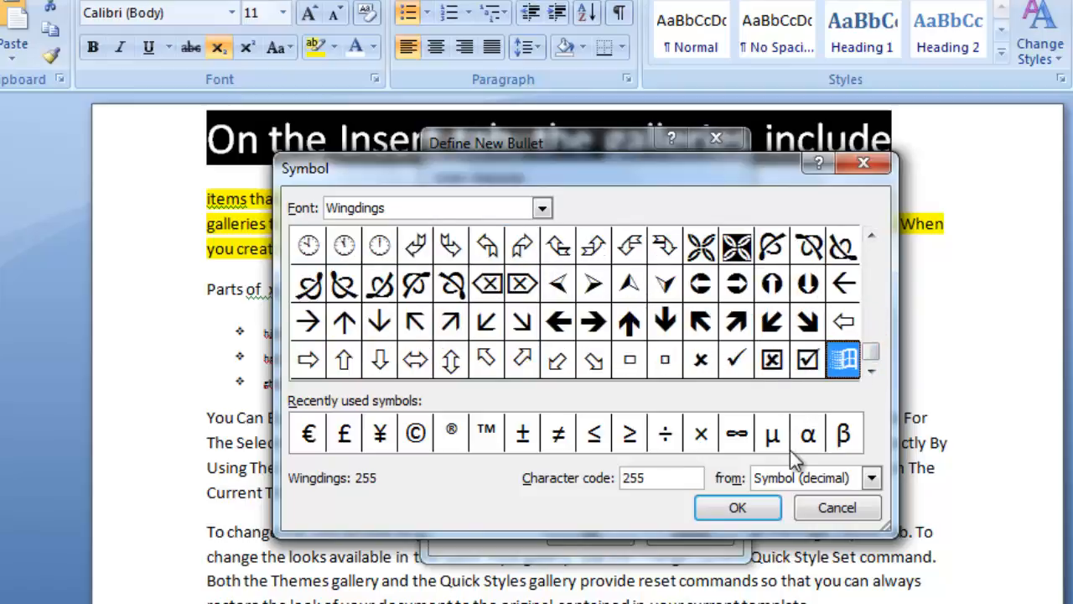
left_click(737, 508)
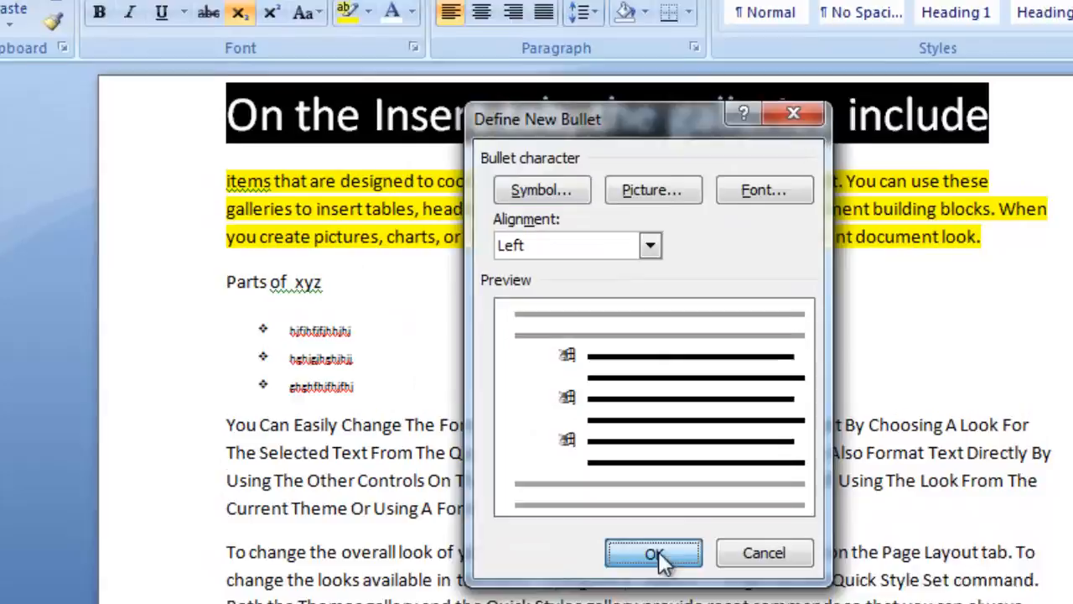
left_click(656, 555)
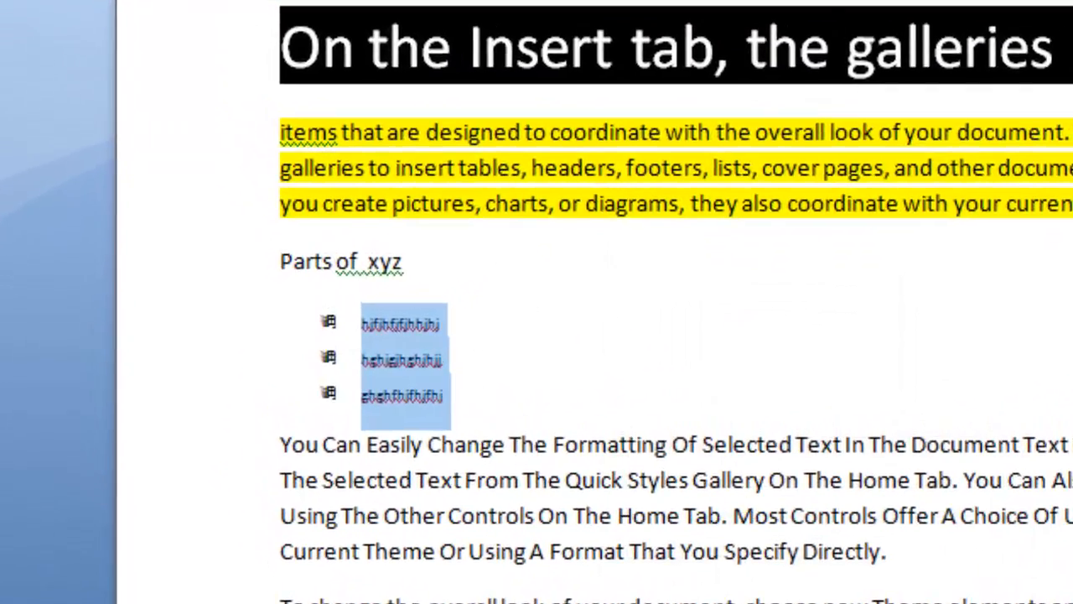
- Change the list level of the three selected bulleted items to the fifth level with hollow circle bullets
left_click(579, 35)
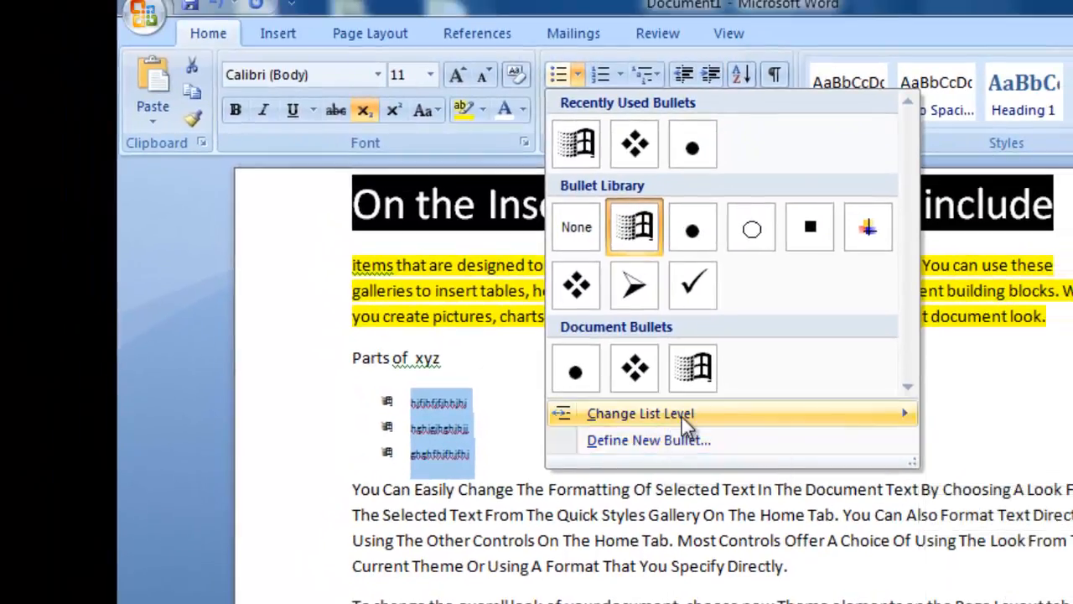
mouse_move(681, 417)
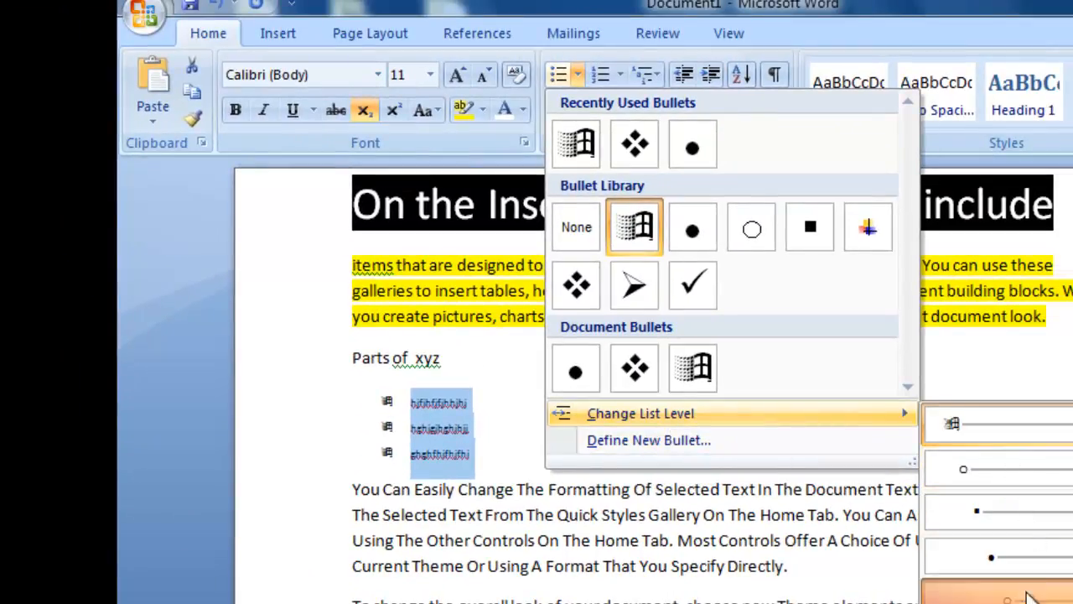
left_click(998, 469)
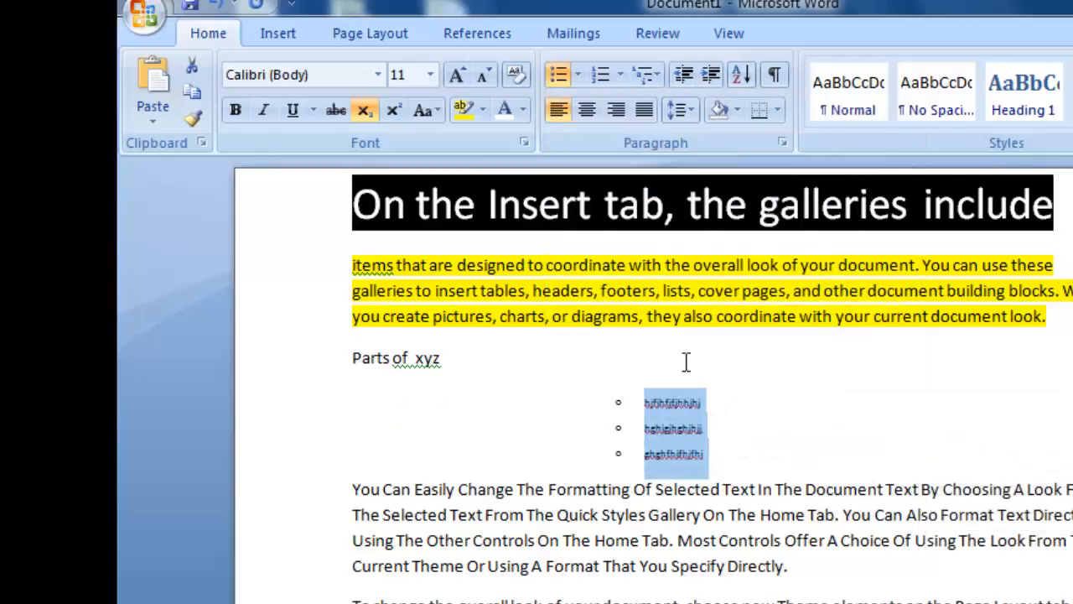
- Move the three selected bulleted items to the deepest list level, the ninth, with small square bullets
left_click(579, 74)
left_click(611, 184)
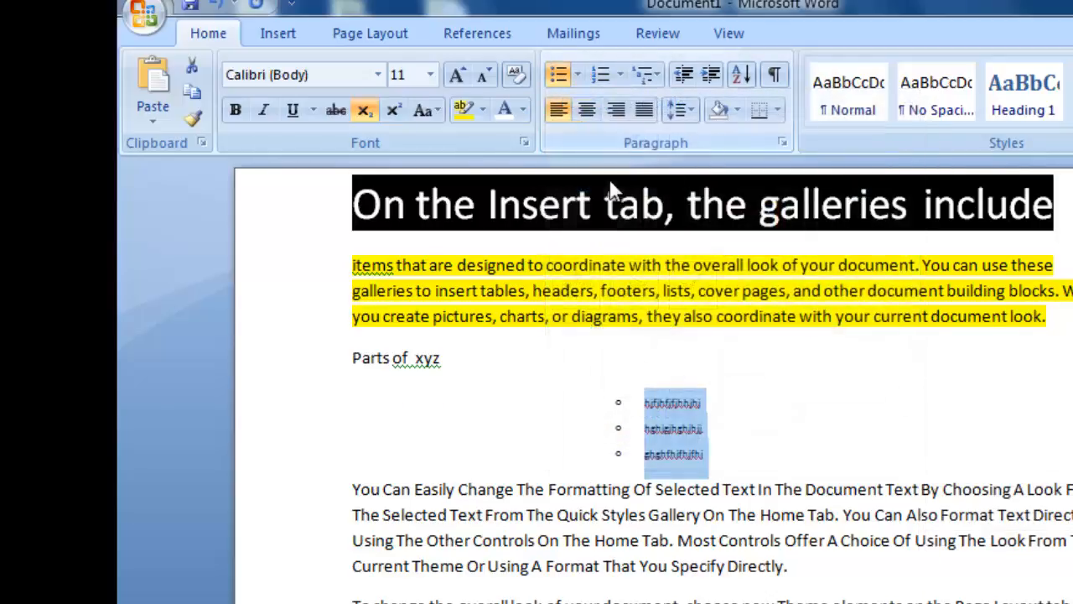
left_click(575, 74)
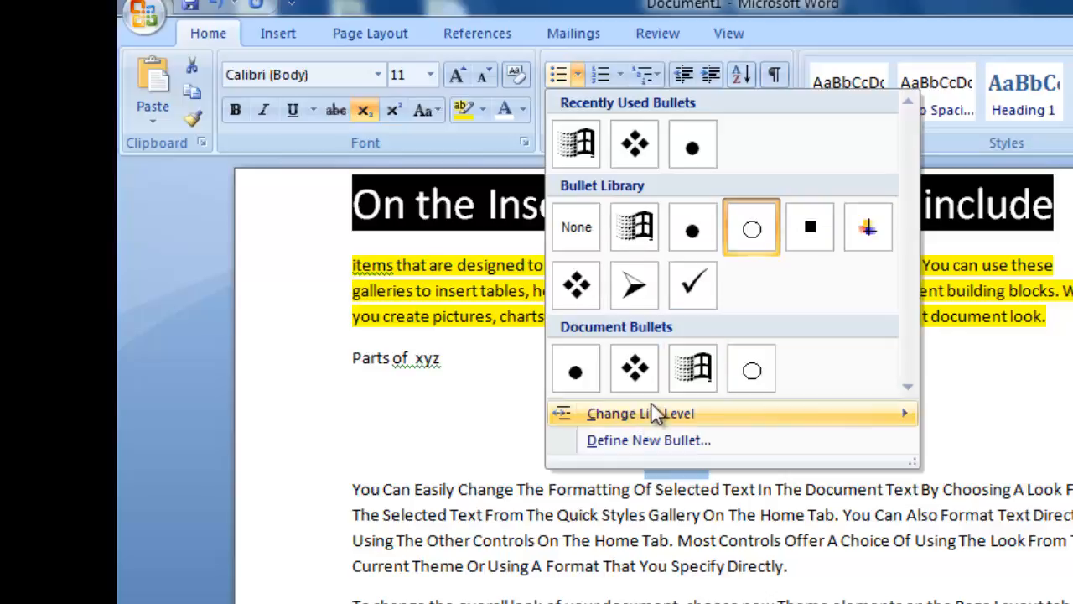
mouse_move(666, 415)
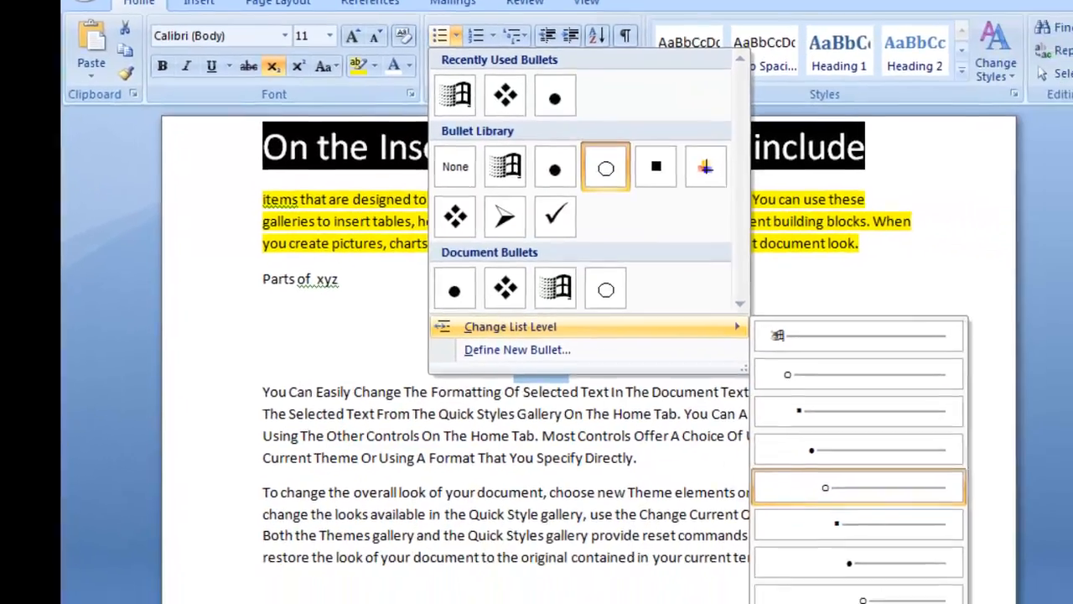
left_click(800, 582)
left_click(799, 584)
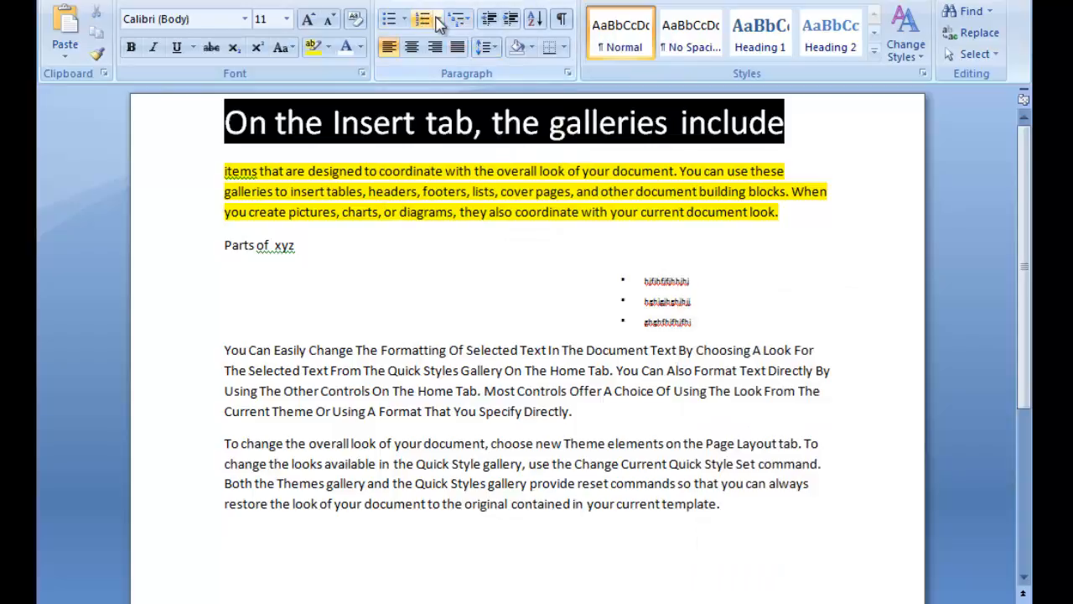
- Number the three bulleted items in the 1), 2), 3) format and apply the multilevel list style that begins 1), a), i)
left_click_drag(696, 341, 643, 279)
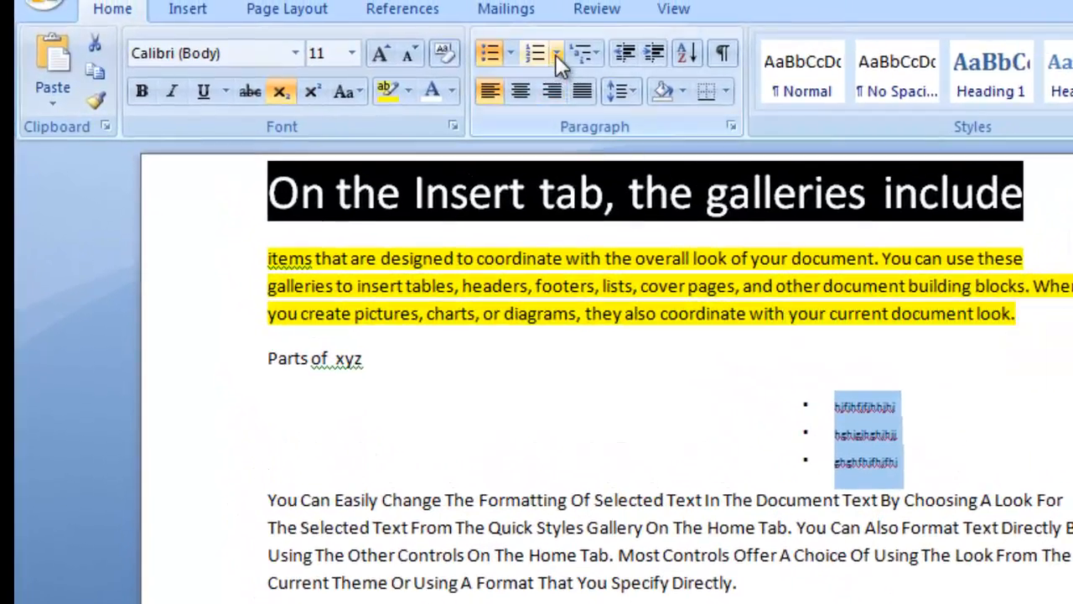
left_click(541, 49)
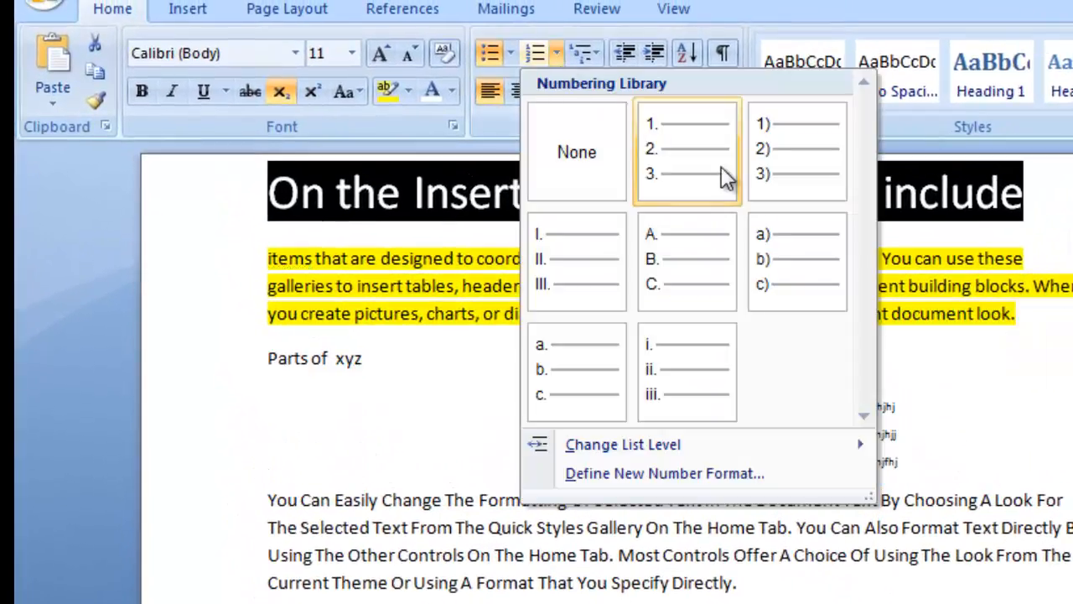
left_click(793, 162)
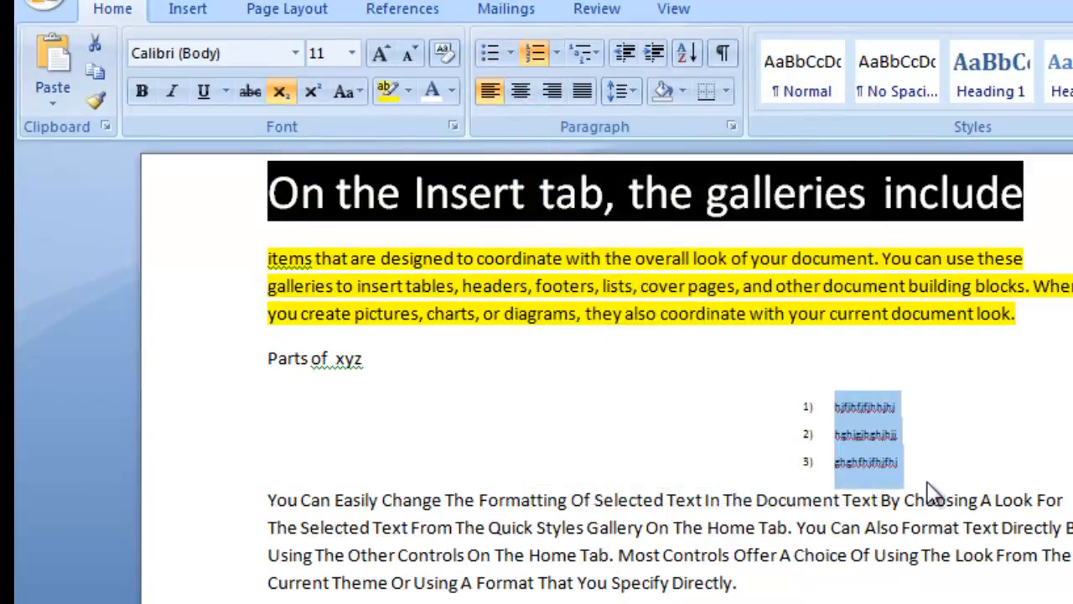
left_click(584, 53)
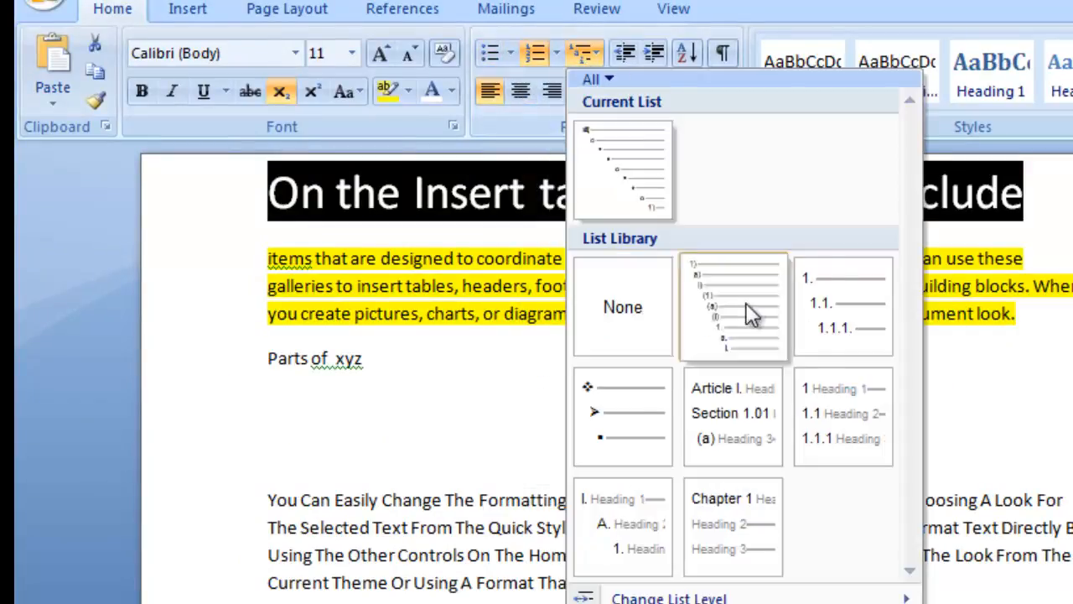
left_click(776, 332)
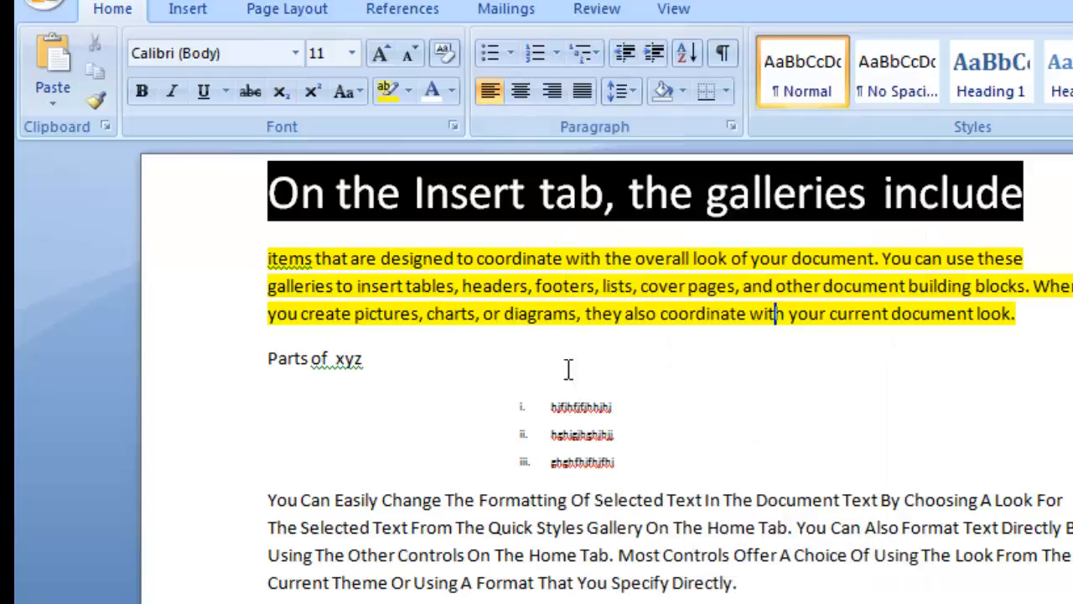
- Select the three numbered items together with the end of the "Parts of xyz" line and increase their indent by nine levels
left_click_drag(649, 472, 531, 383)
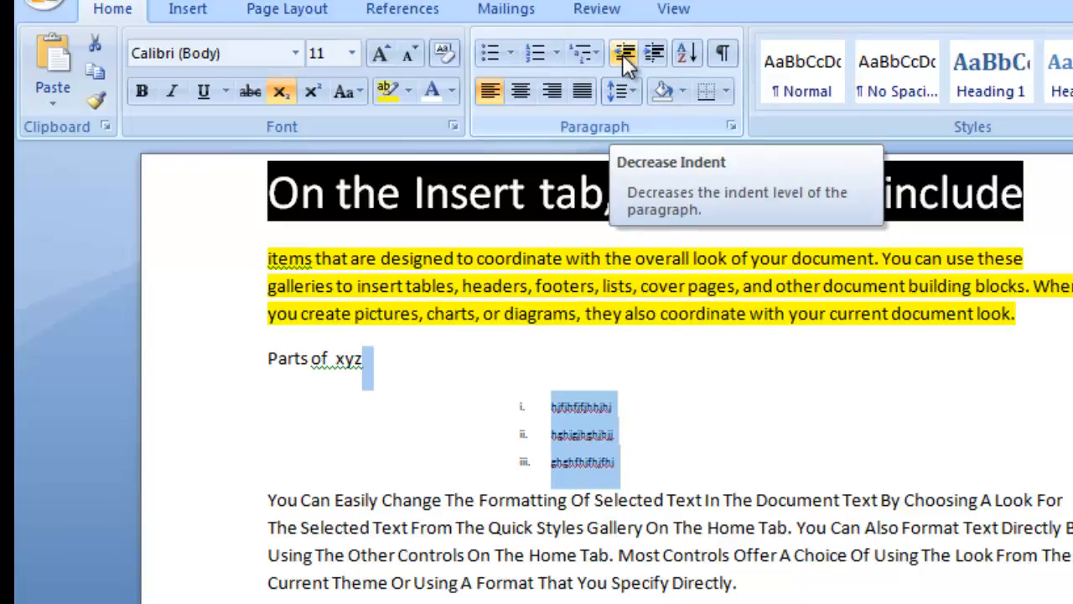
left_click(654, 52)
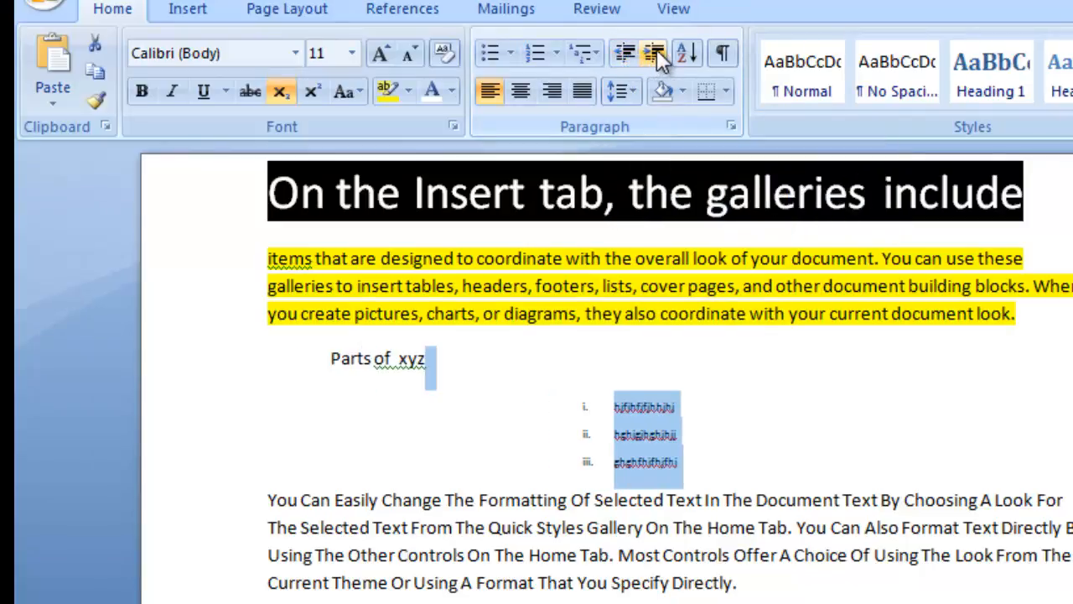
left_click(629, 49)
triple_click(652, 48)
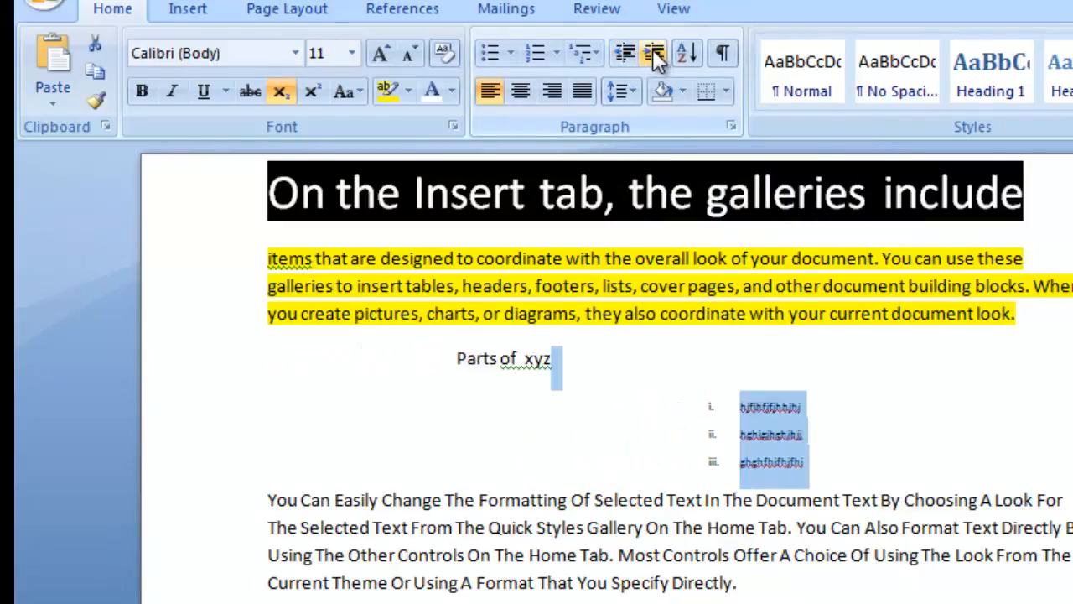
left_click(652, 49)
left_click(654, 54)
left_click(653, 54)
left_click(650, 54)
left_click(647, 54)
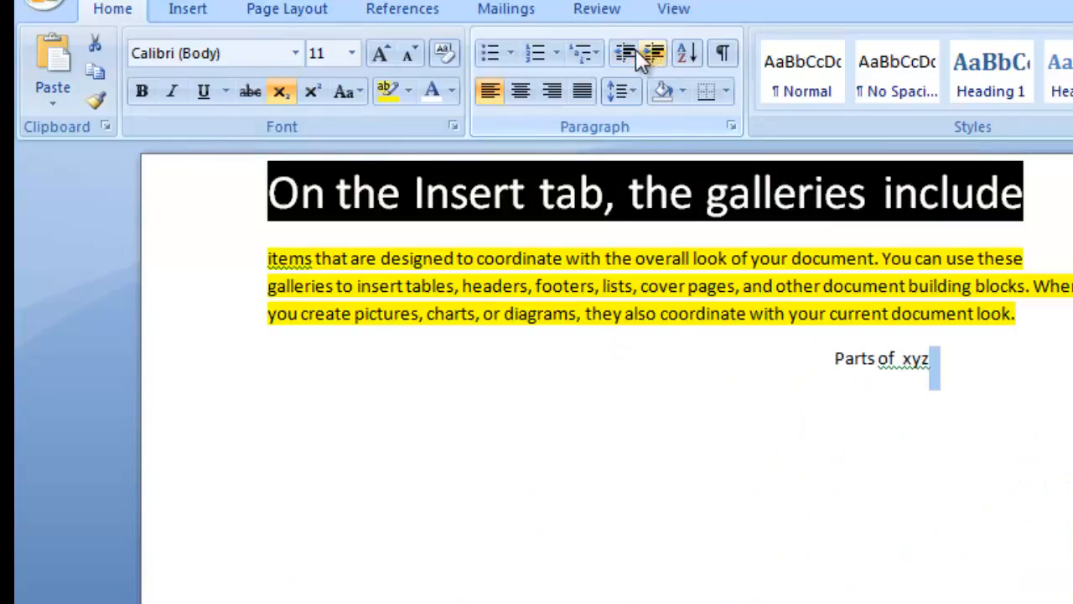
- Decrease the indent of the selected lines until "Parts of xyz" is back at the page margin
triple_click(631, 50)
double_click(631, 50)
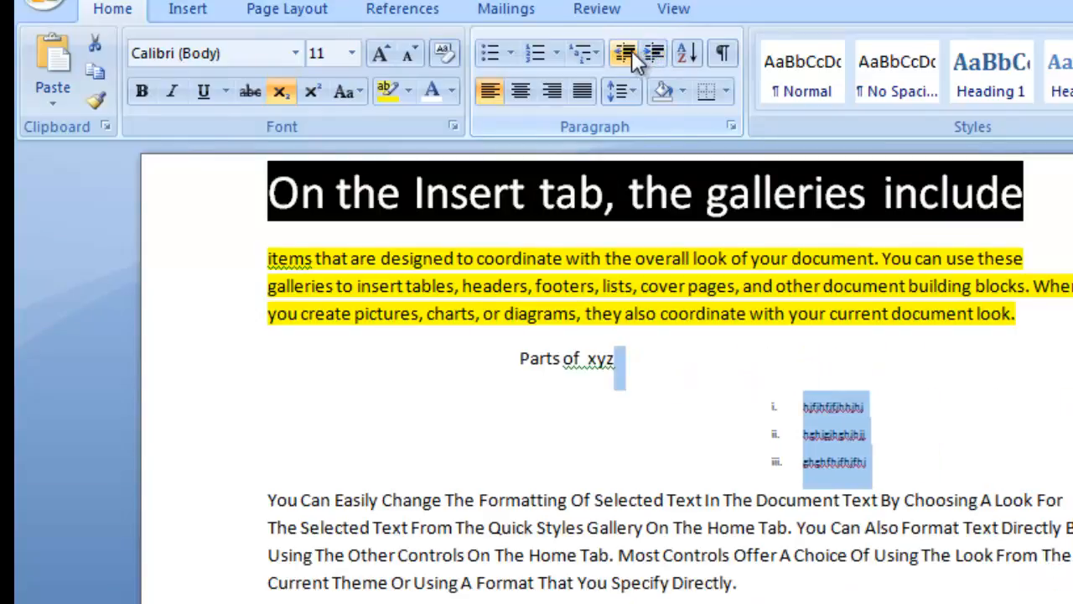
double_click(631, 50)
double_click(631, 50)
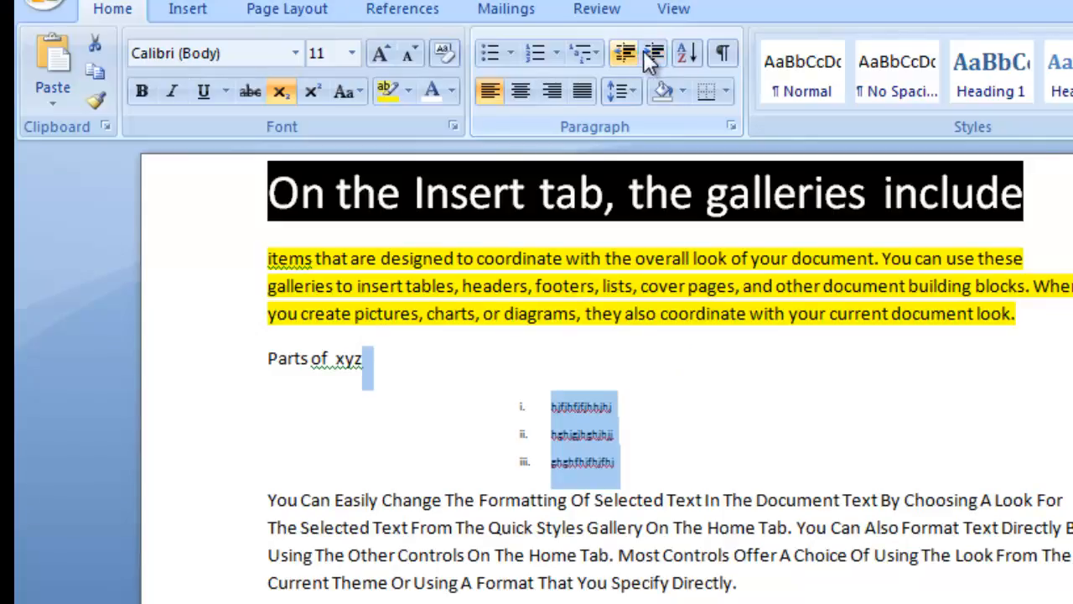
- Increase the indent of "Parts of xyz" and the numbered items several levels again, and reduce it back to the margin
left_click(651, 50)
triple_click(651, 51)
left_click(651, 50)
left_click(634, 51)
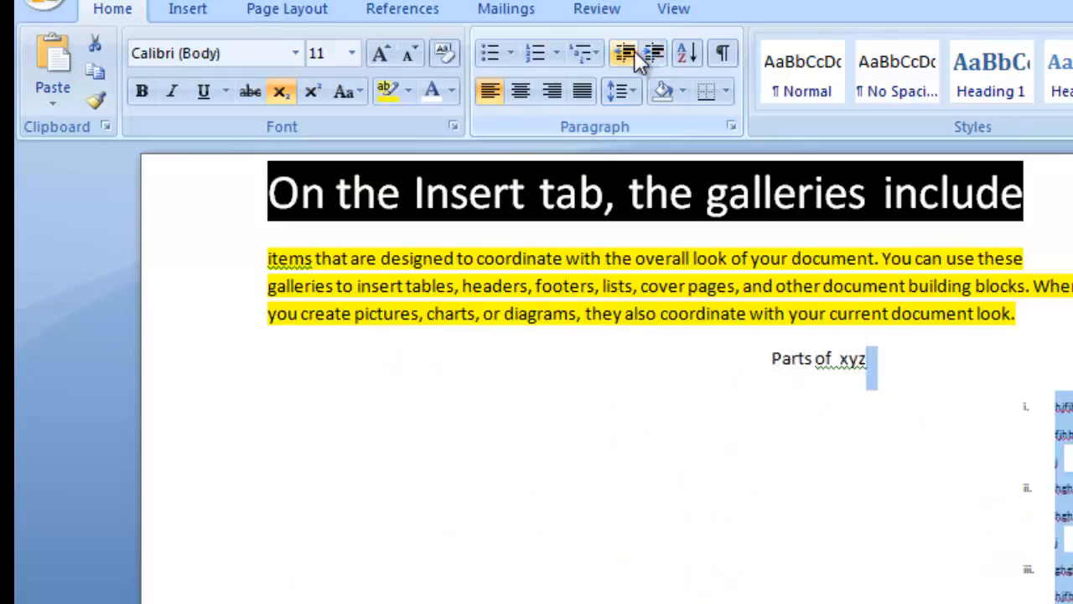
double_click(634, 51)
left_click(634, 50)
double_click(634, 51)
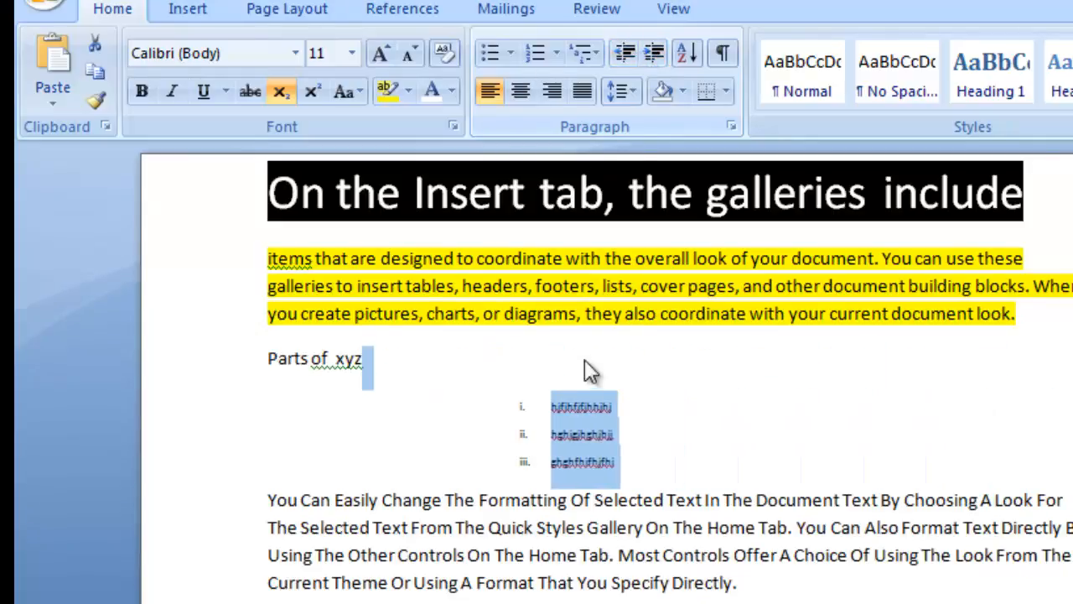
- Select the three numbered items below "Parts of xyz" and open the Sort Text settings
left_click(654, 457)
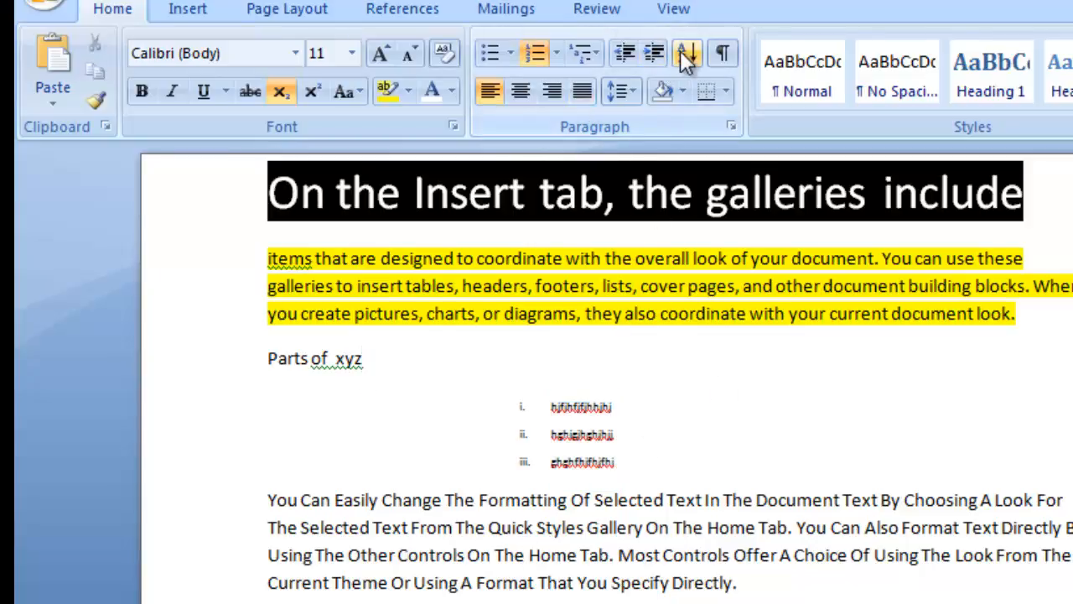
left_click_drag(643, 482, 488, 370)
left_click(489, 368)
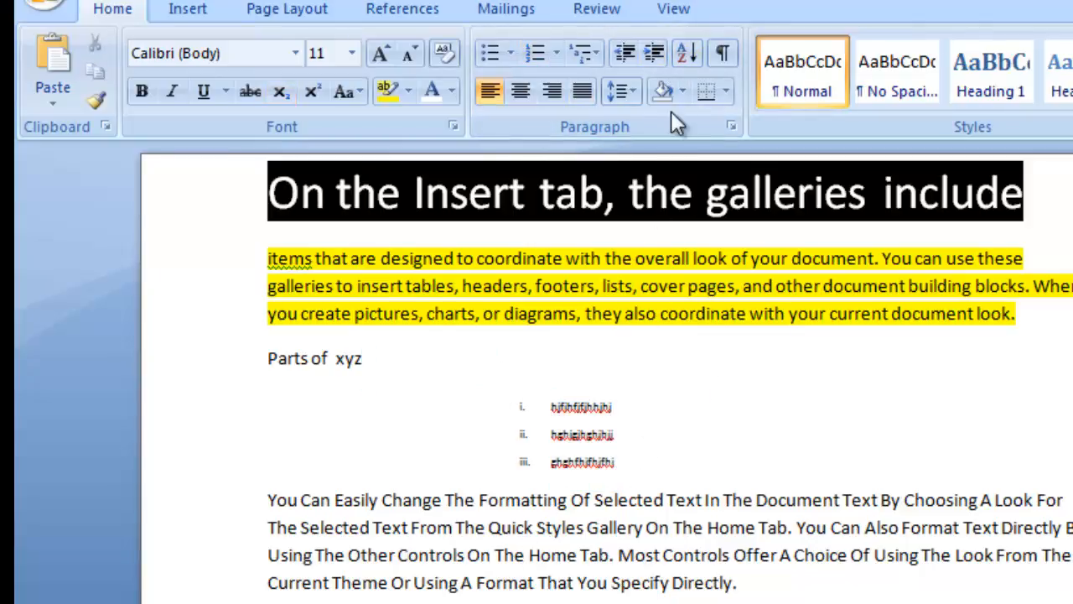
left_click_drag(642, 459, 561, 375)
left_click(688, 49)
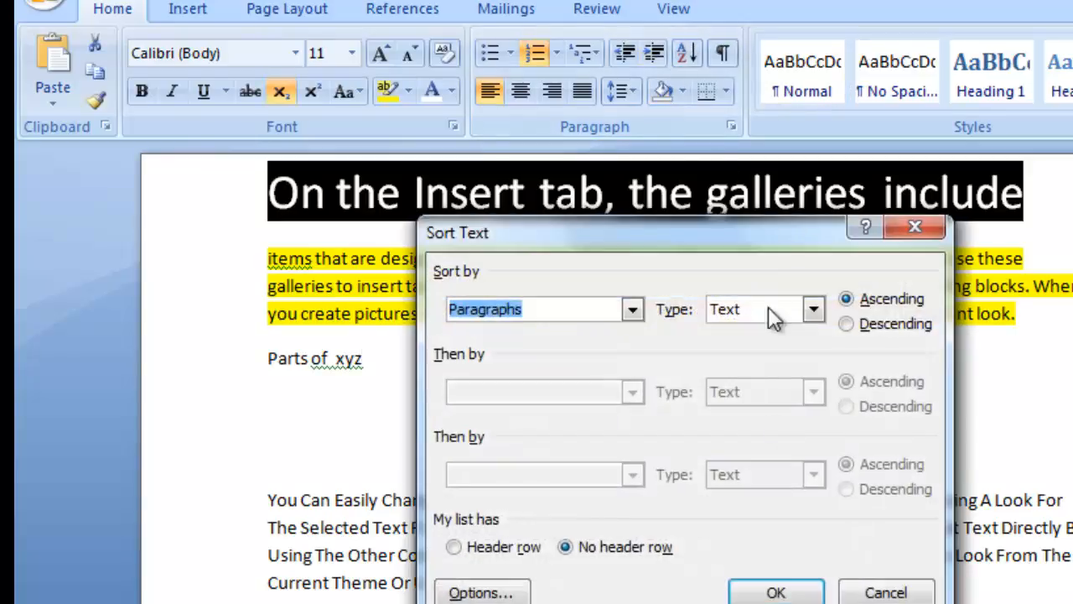
- Sort the selected items in ascending order by Field 1 with type Number, setting the second sort type to Number as well
left_click(630, 310)
left_click(611, 347)
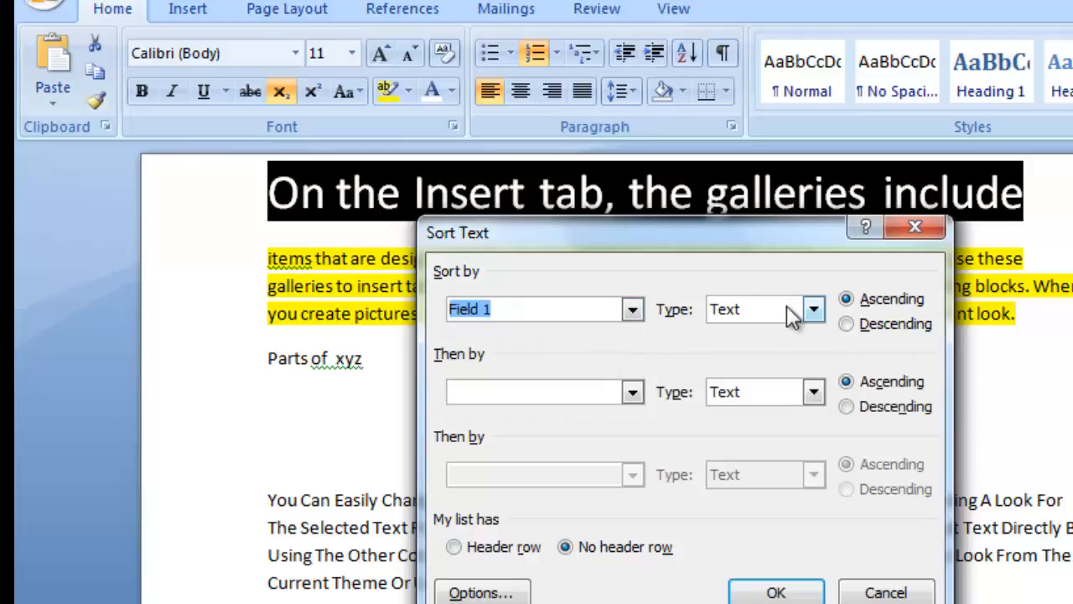
left_click(813, 309)
left_click(735, 350)
left_click(739, 398)
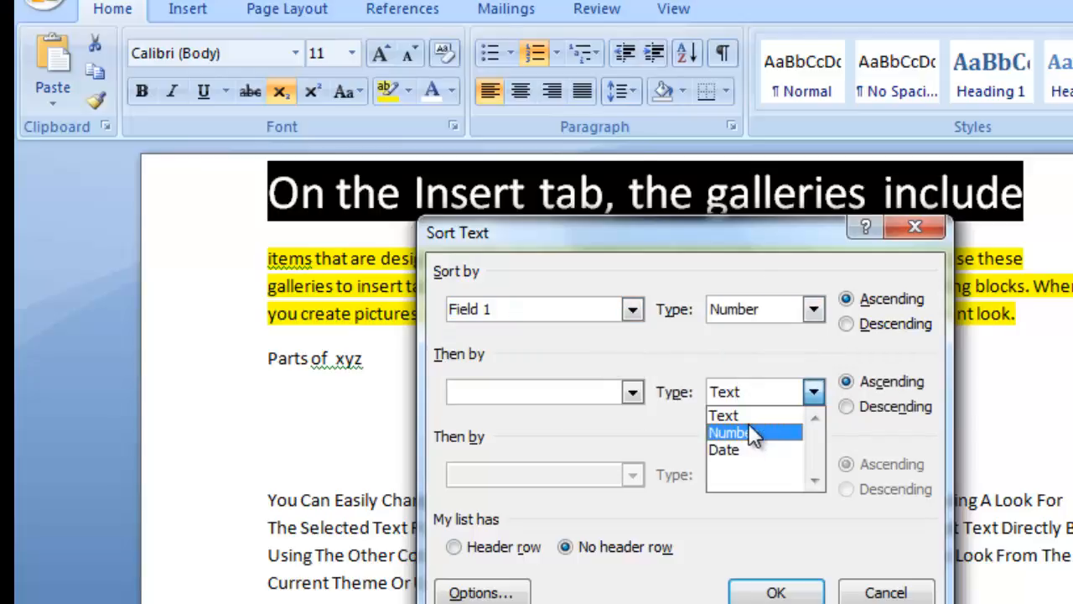
left_click(749, 433)
left_click(776, 591)
left_click(647, 461)
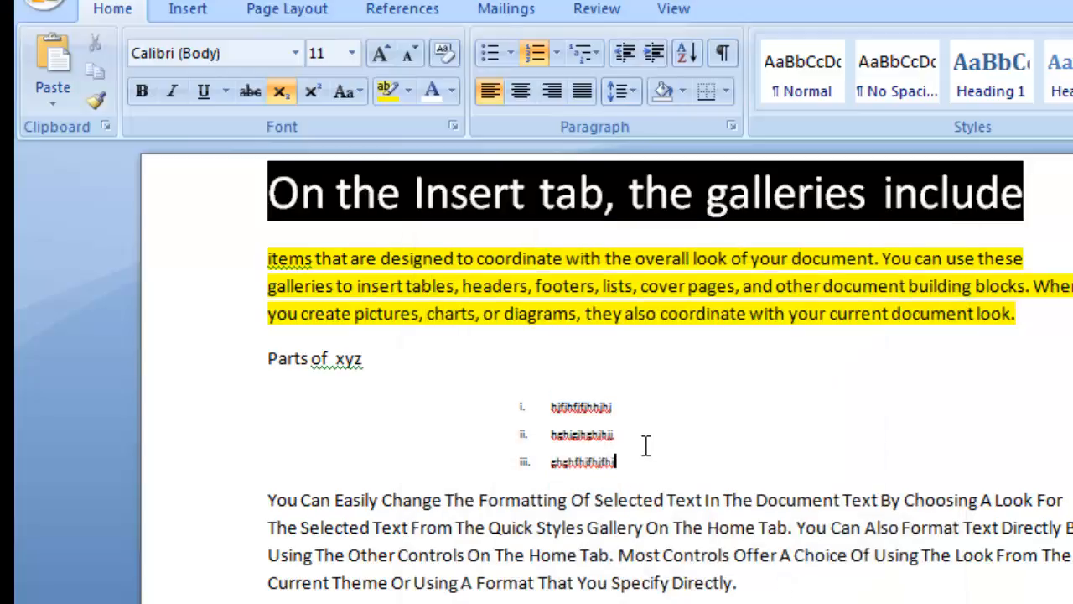
- Sort all of the document's text by paragraphs in descending order with type Number, and clear the selection
left_click(691, 57)
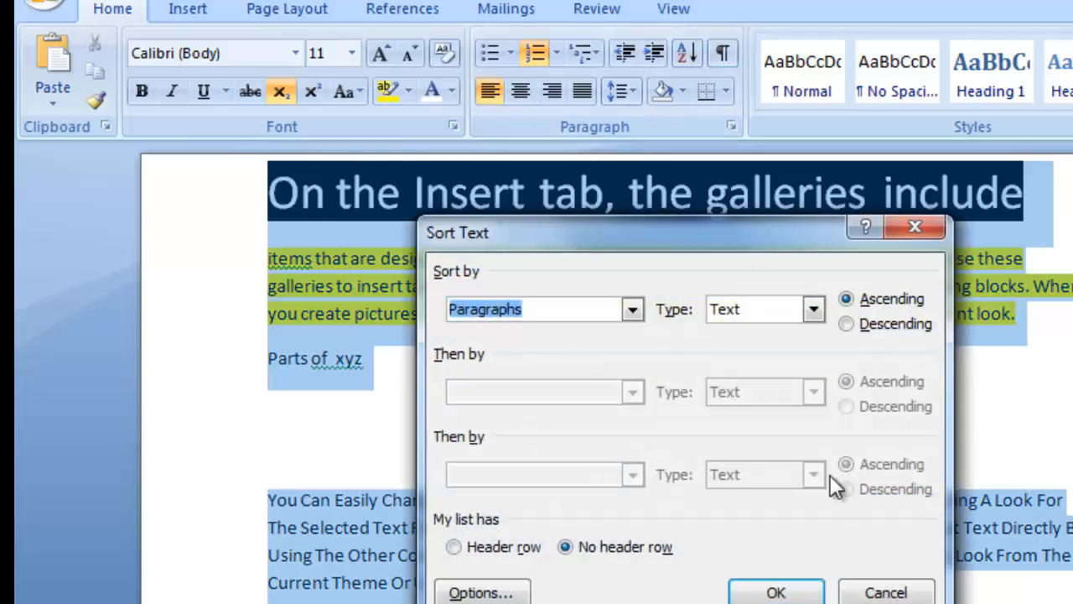
left_click(863, 324)
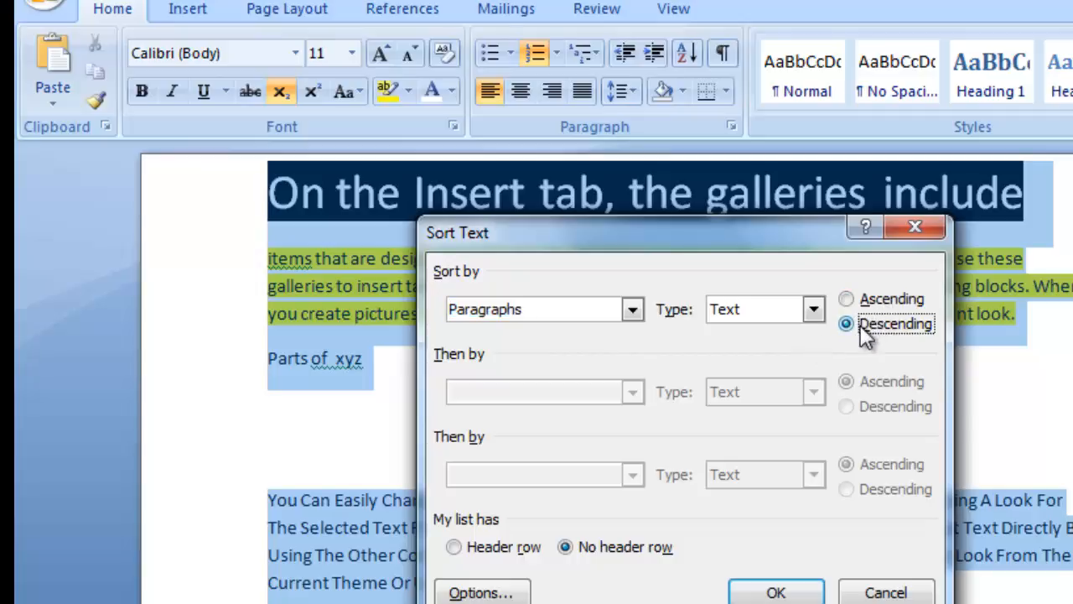
left_click(793, 317)
left_click(788, 350)
left_click(765, 589)
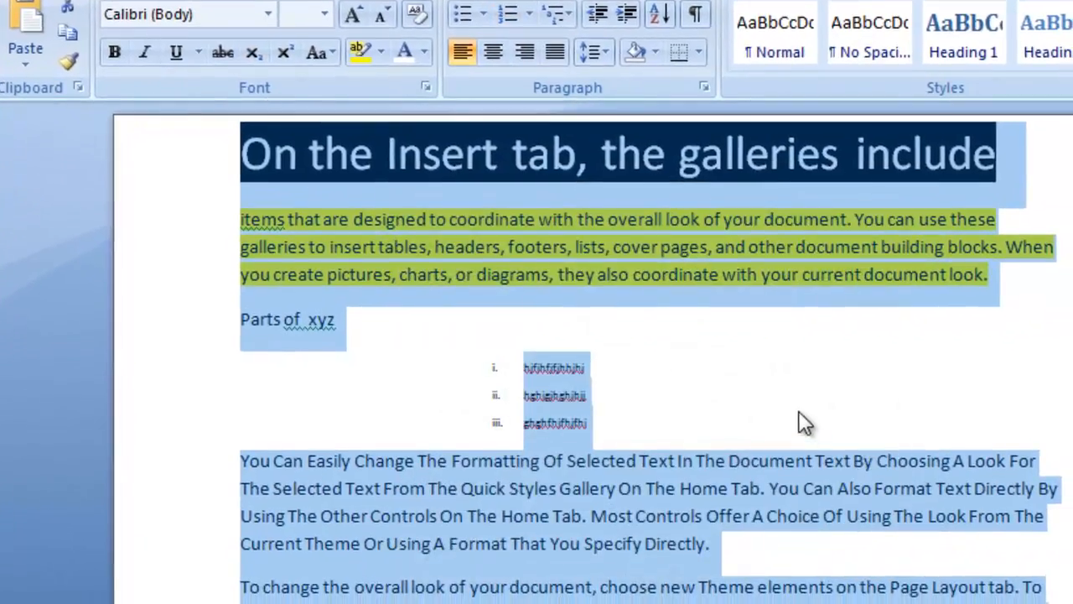
left_click(800, 423)
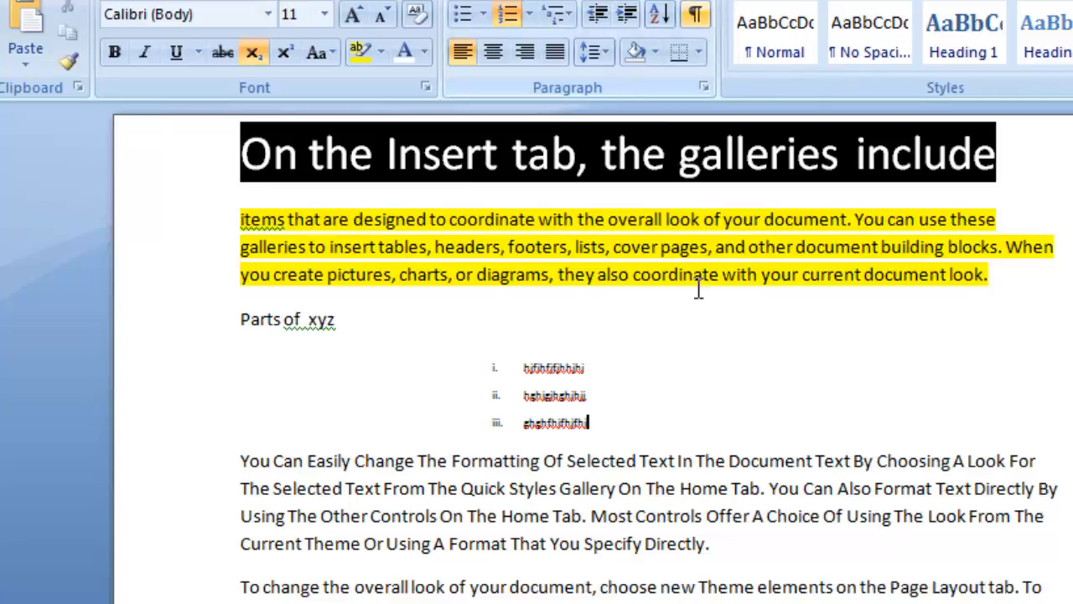
- Select the yellow-highlighted paragraph and show the paragraph marks and hidden formatting symbols
left_click(972, 284)
left_click_drag(895, 242, 227, 227)
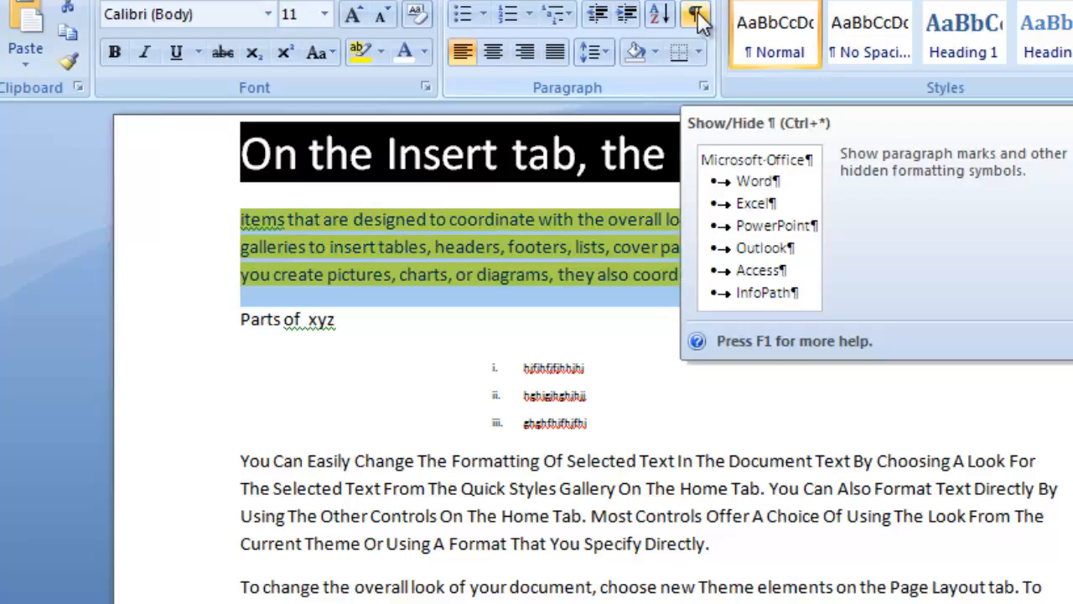
left_click(697, 17)
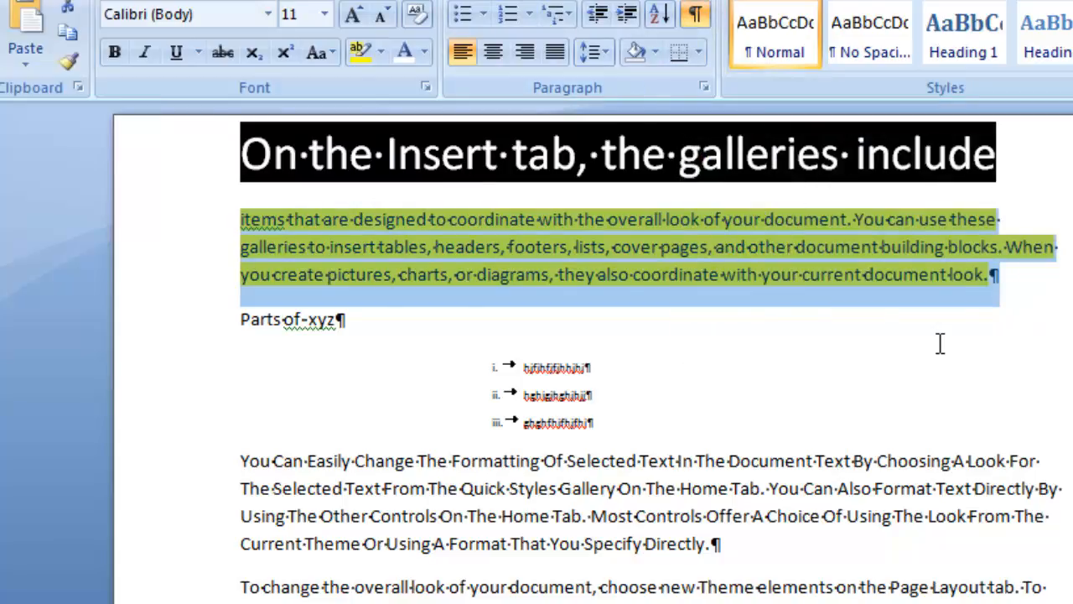
- Select the yellow paragraph's end mark, place the cursor at the end of the "You Can Easily Change" paragraph, and hide the formatting symbols
double_click(993, 285)
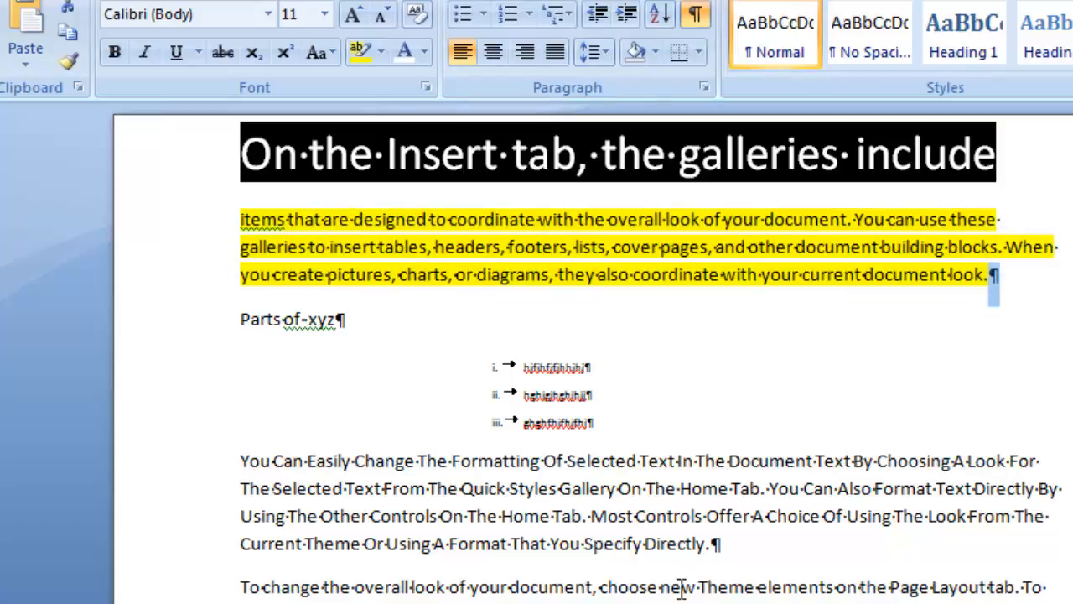
left_click(716, 542)
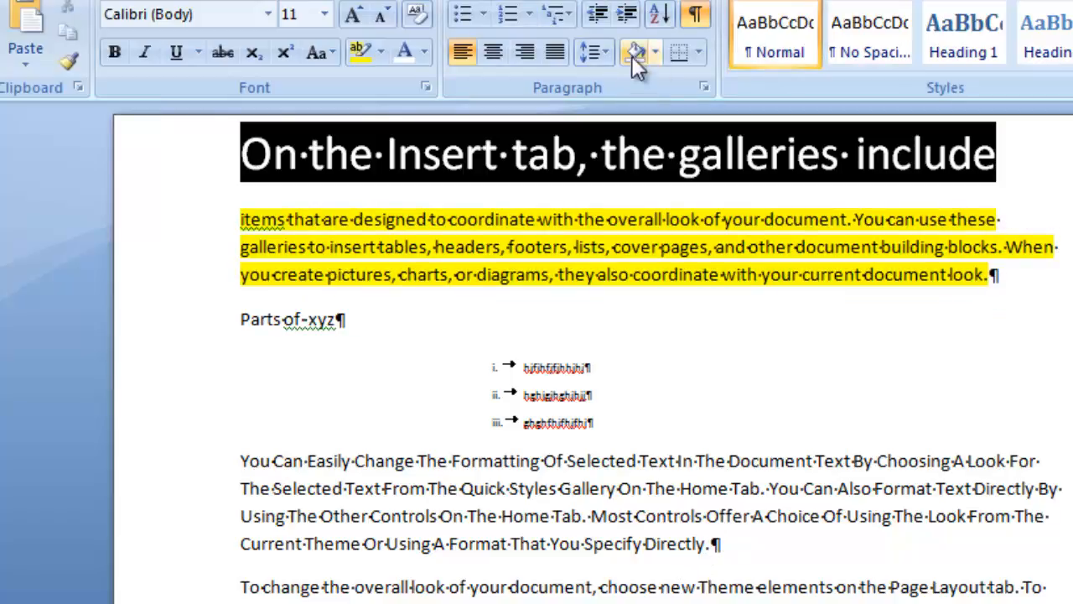
left_click(697, 17)
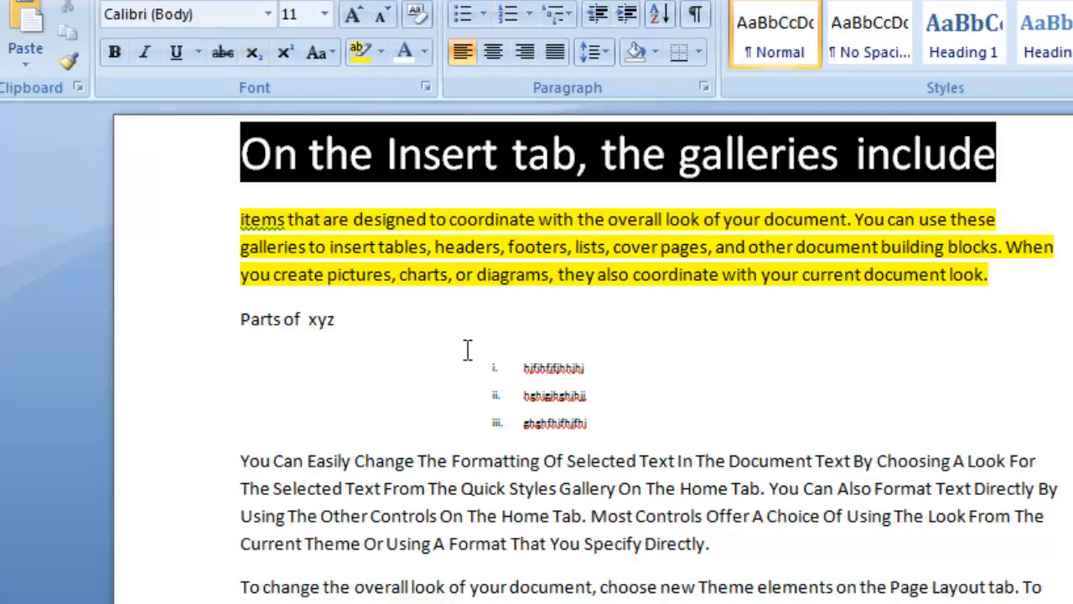
- Try centre and right alignment on the "Parts of xyz" line, and return it to left alignment
triple_click(347, 319)
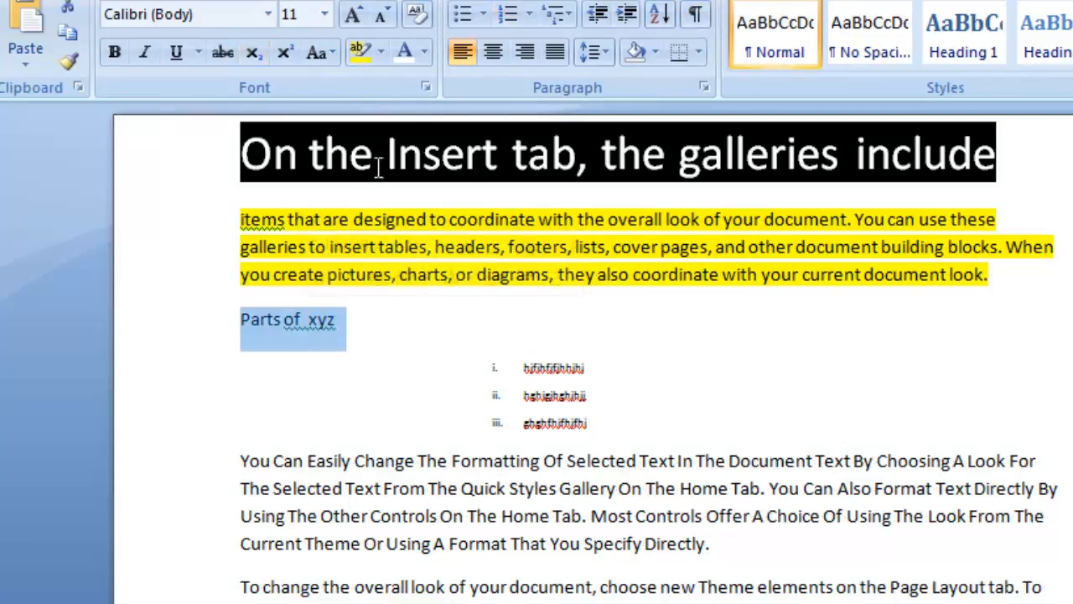
left_click(496, 50)
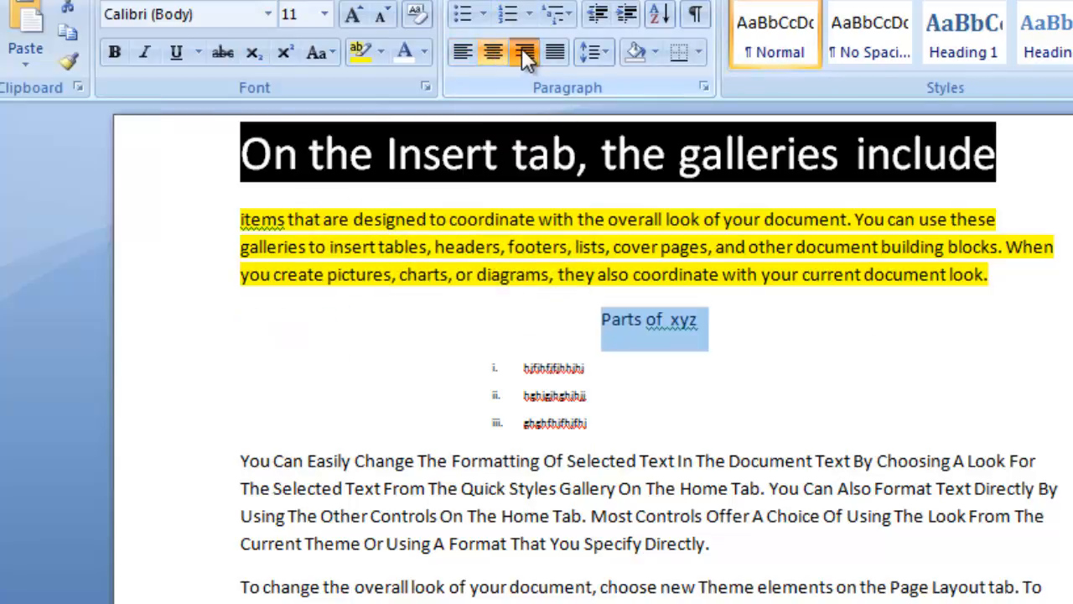
left_click(525, 55)
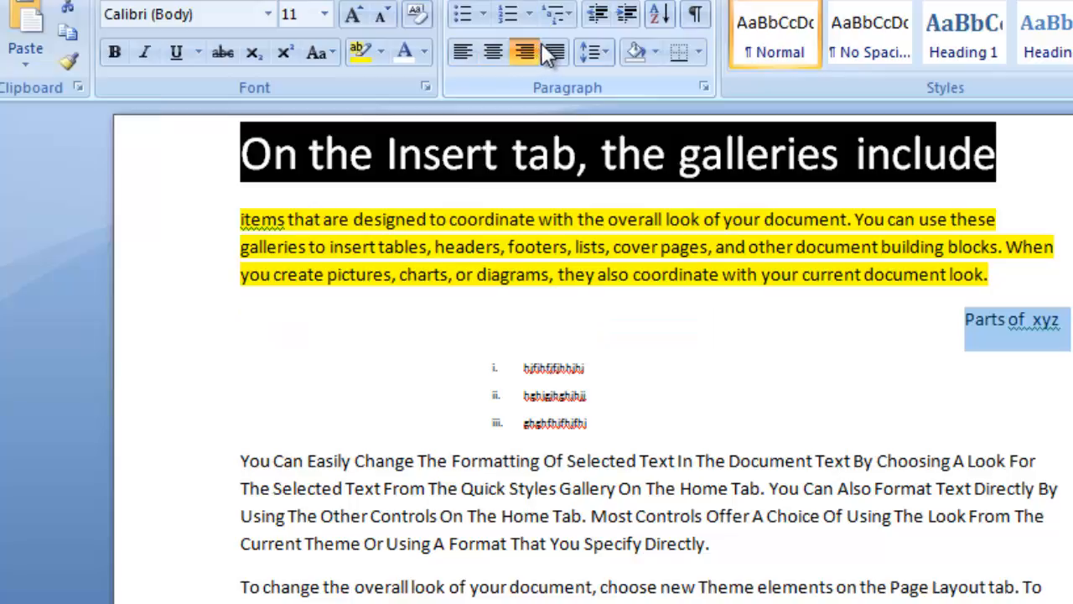
left_click(539, 44)
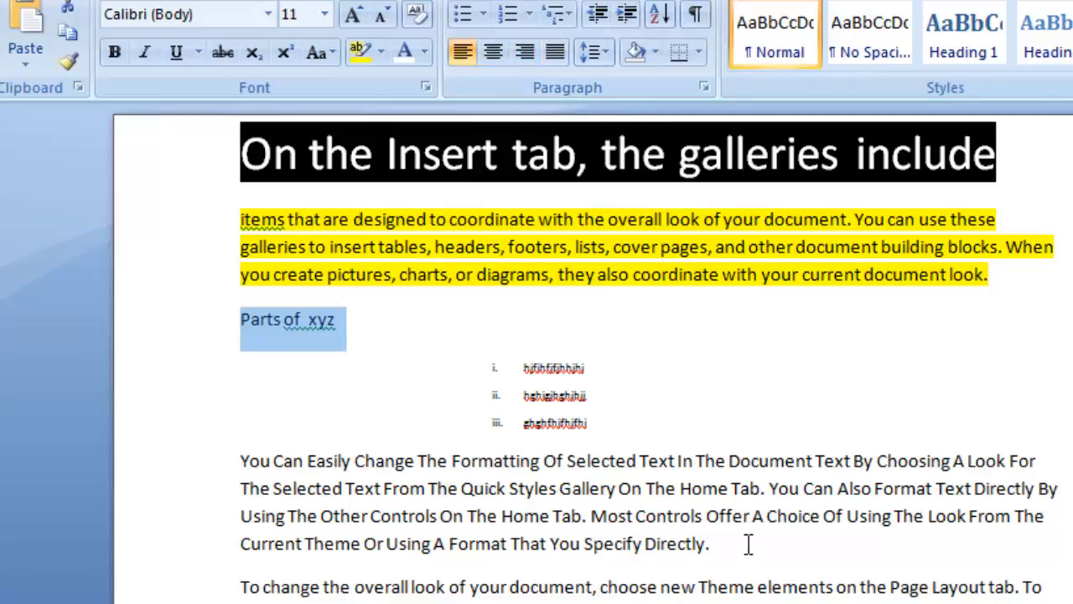
- Set the line spacing of the "You Can Easily Change" paragraph to 1.0 and remove the space after it
left_click_drag(749, 544, 262, 462)
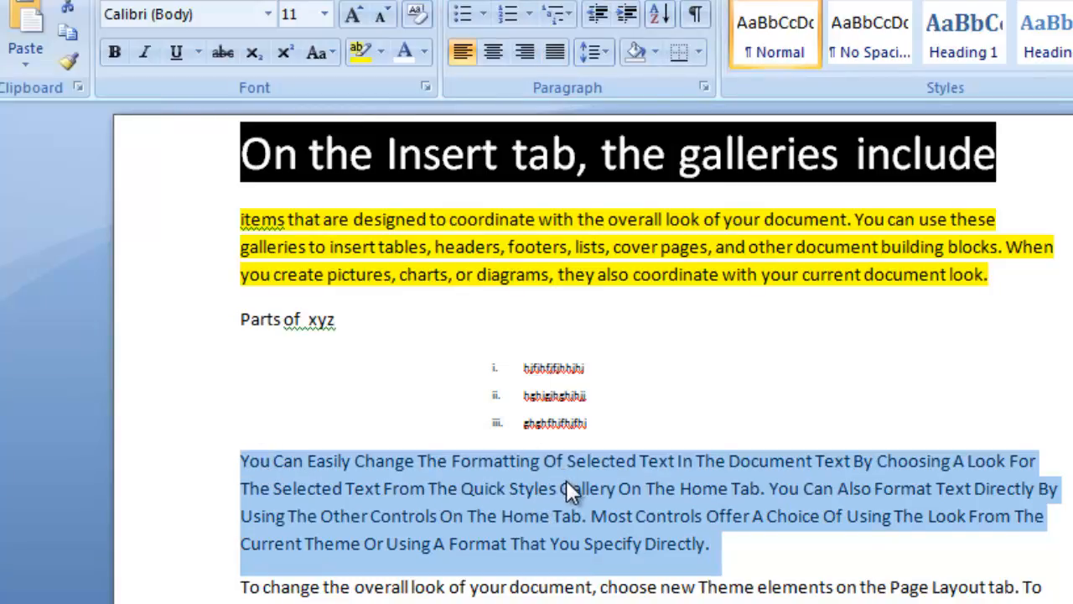
left_click(600, 54)
left_click(600, 54)
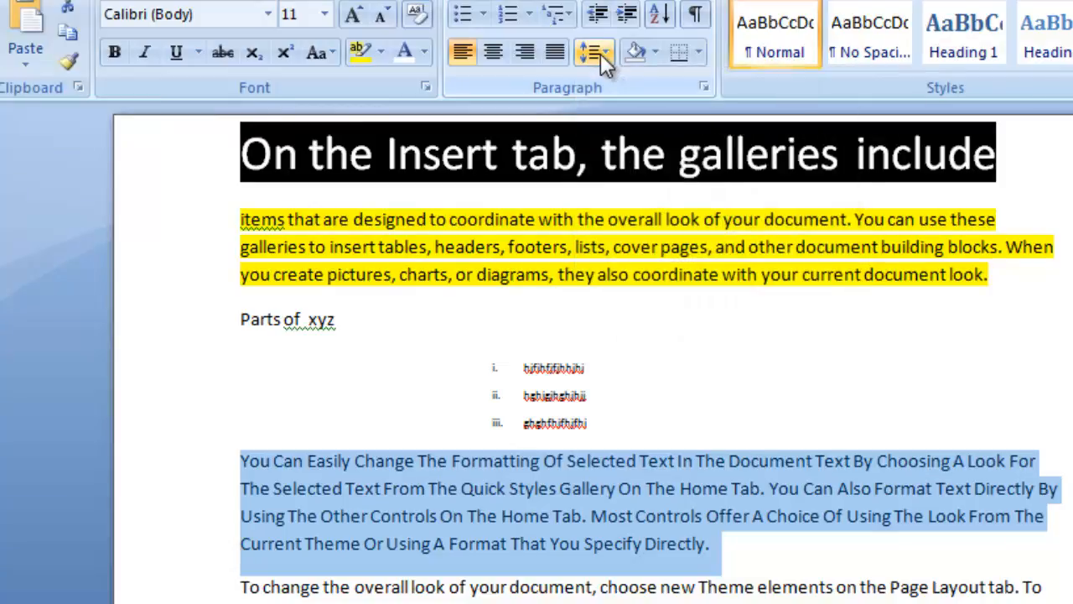
left_click(600, 53)
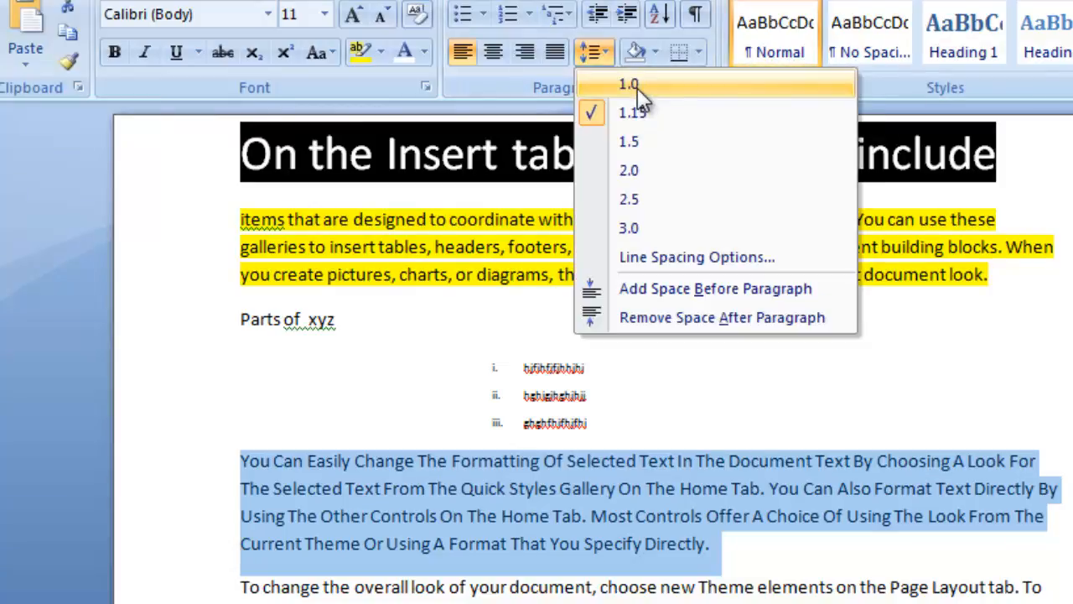
left_click(637, 90)
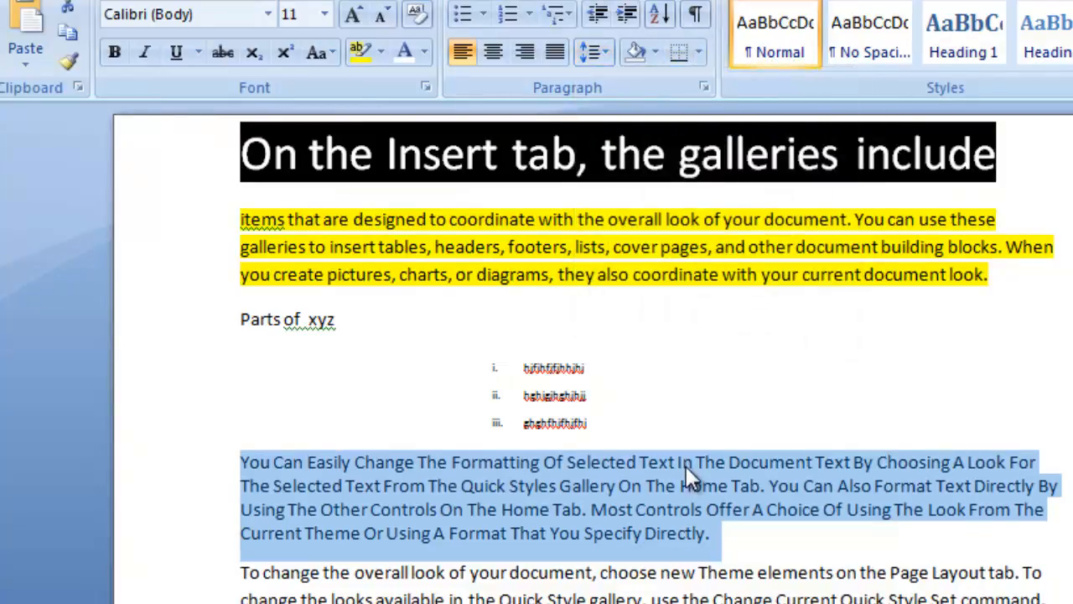
left_click(604, 54)
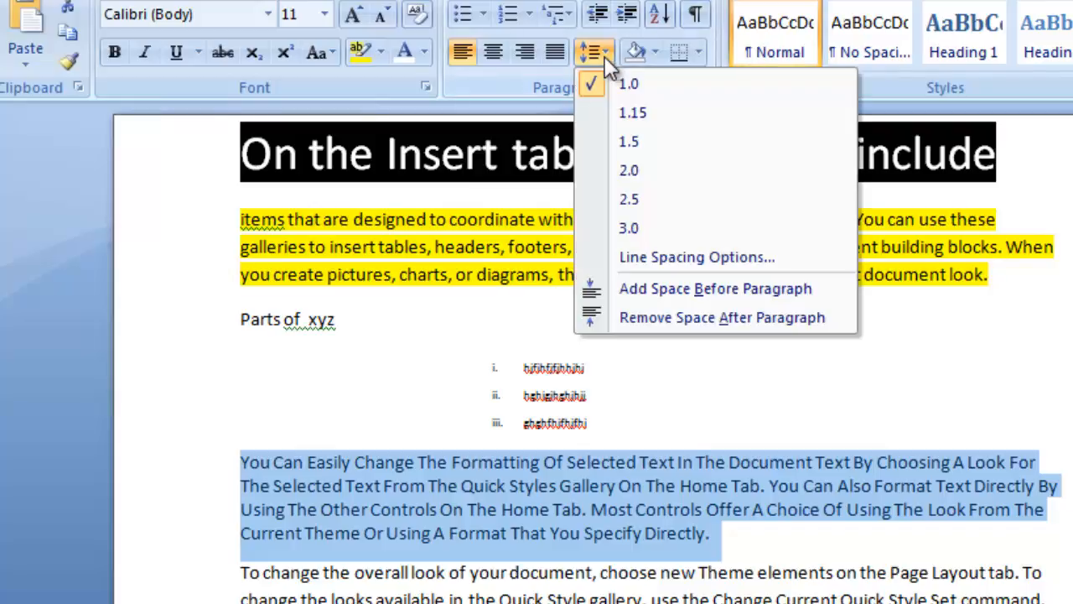
left_click(668, 319)
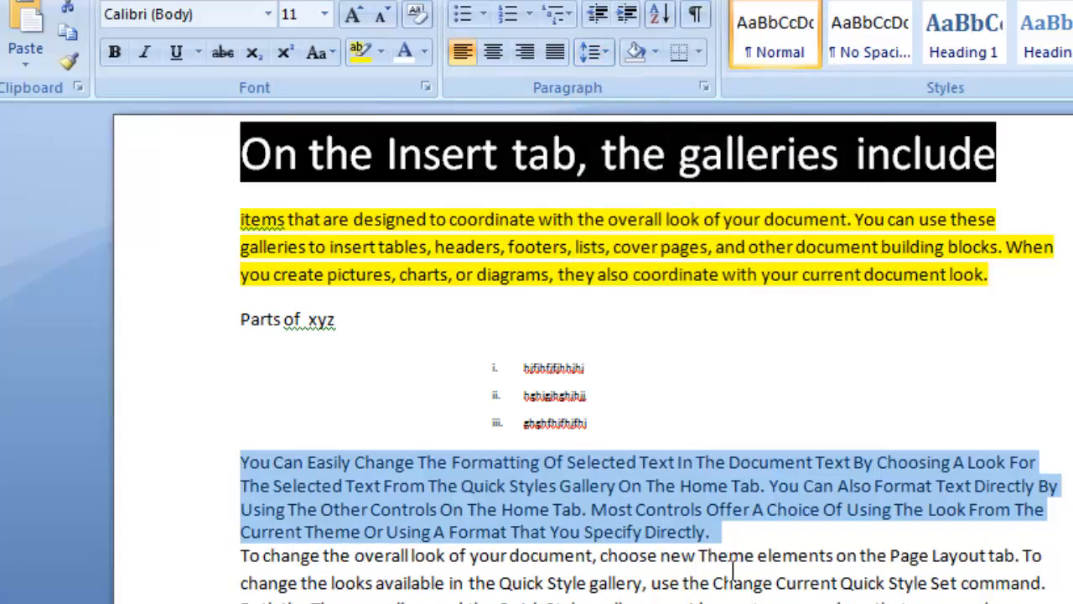
- Shade the "You Can Easily Change" paragraph with the darkest blue theme colour, and select the word "galleries" in the top line
left_click(656, 52)
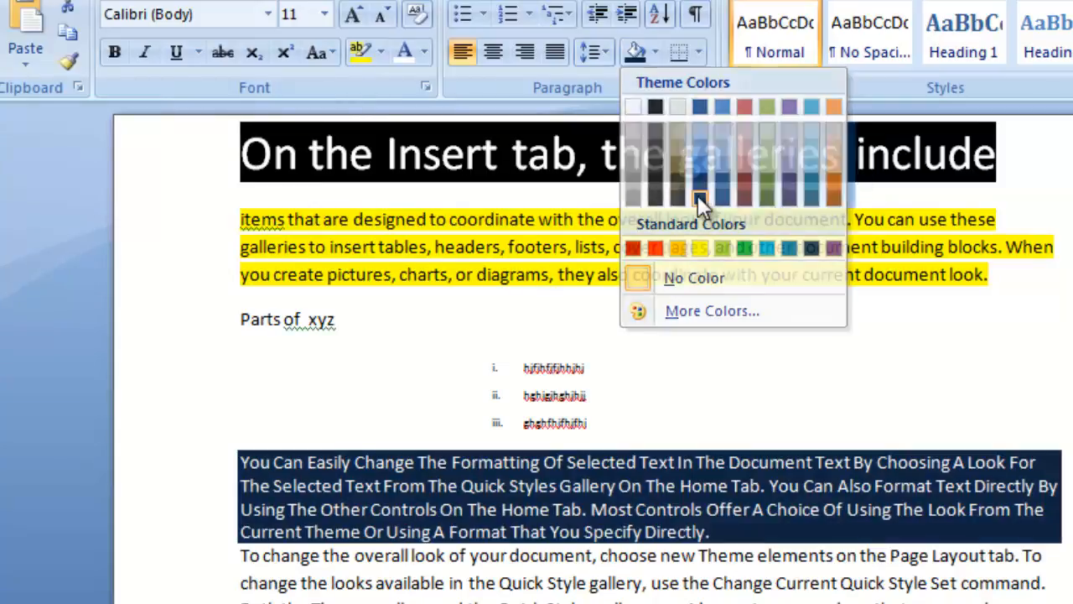
left_click(697, 195)
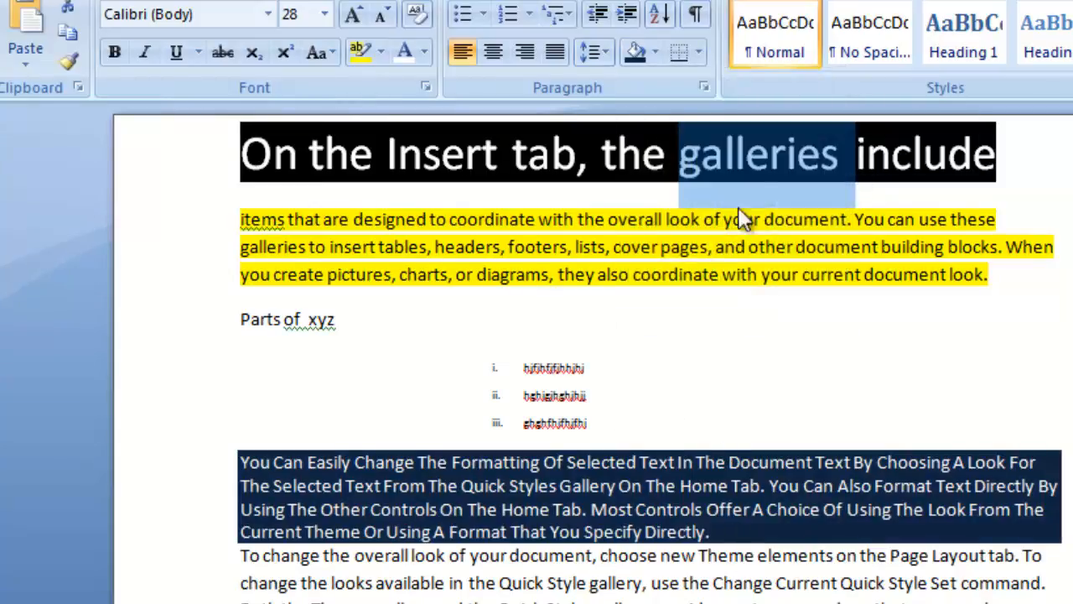
left_click(866, 56)
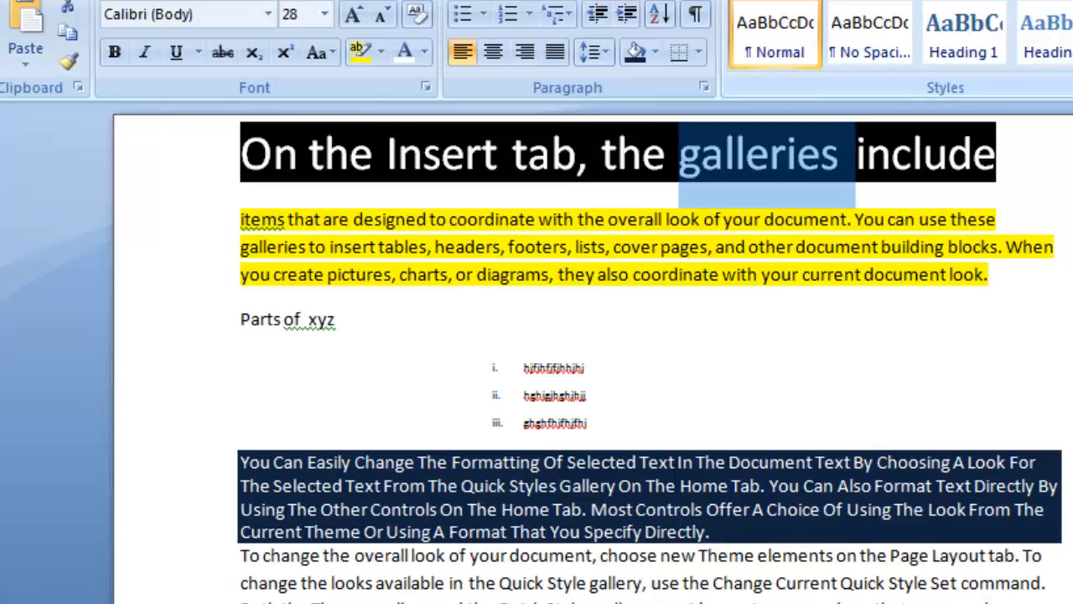
mouse_move(1072, 122)
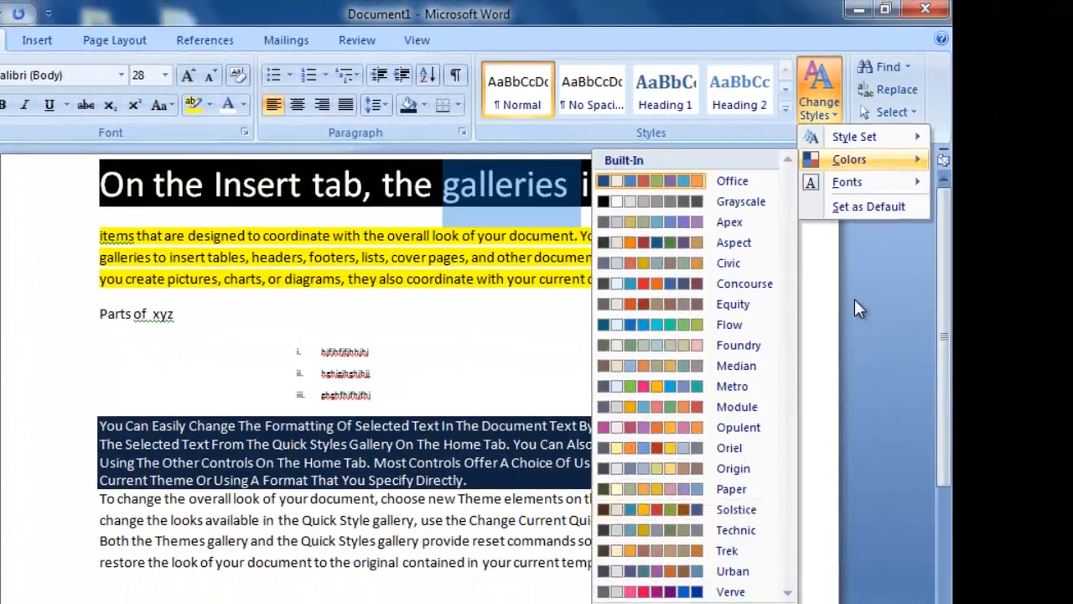
left_click(999, 328)
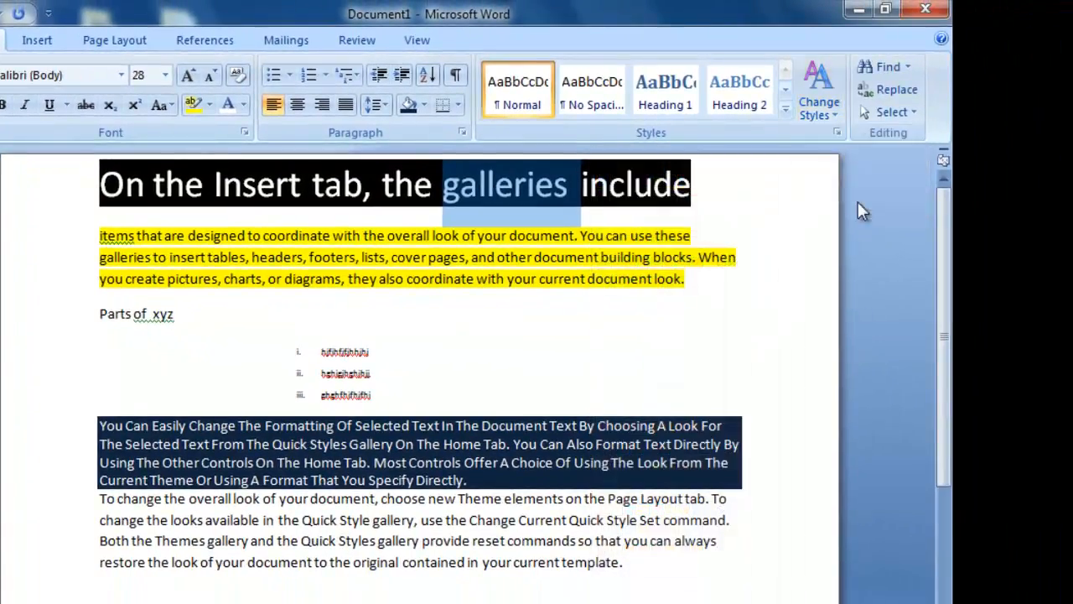